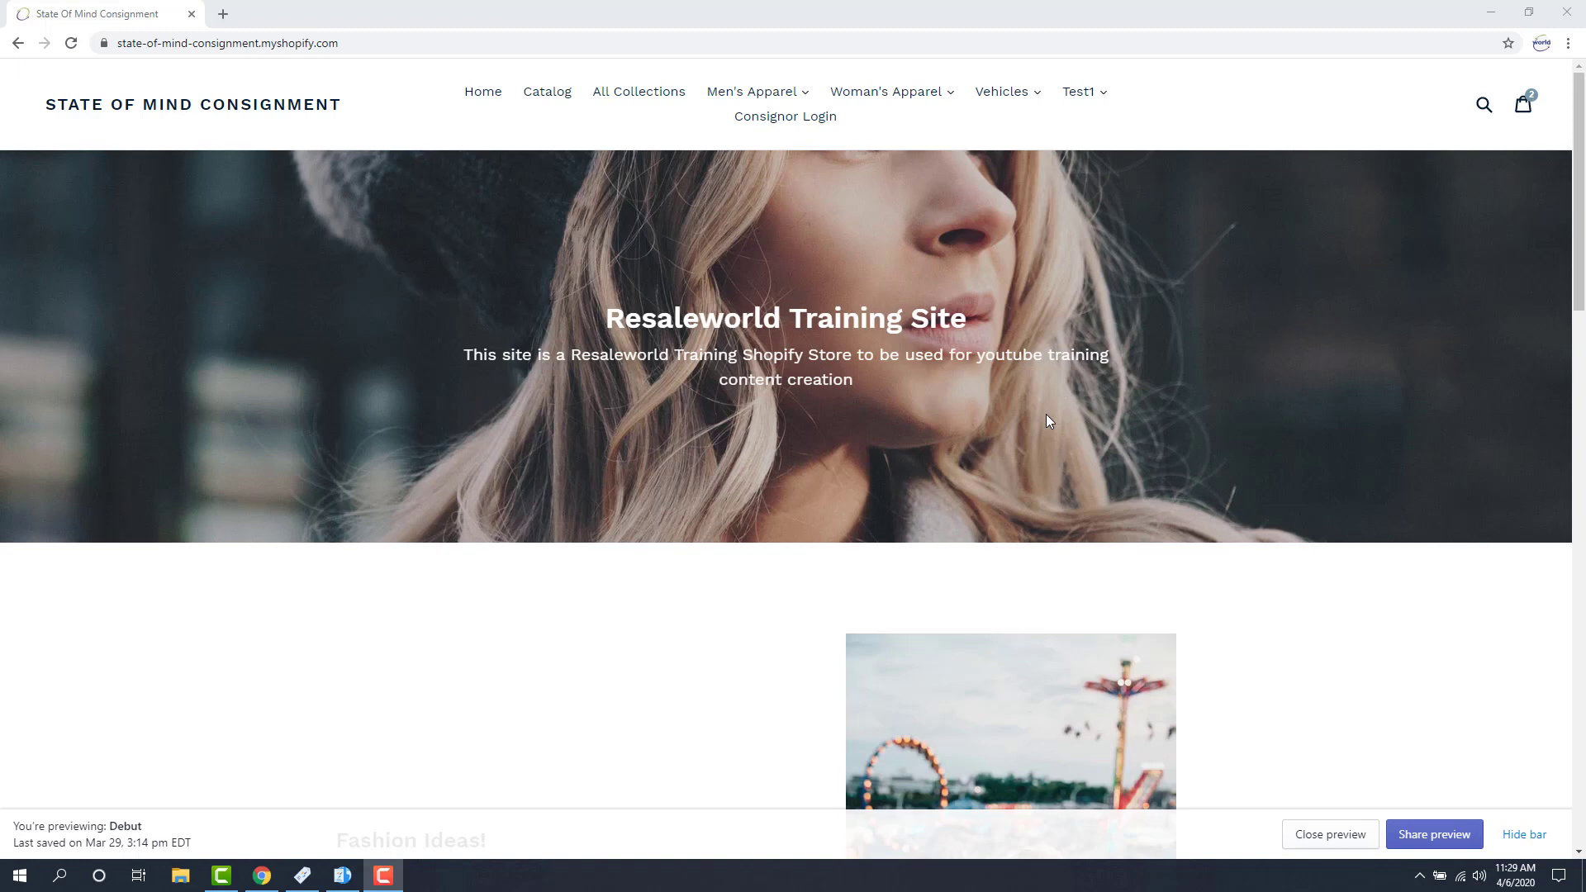
Step: Switch to Liberty 5 Inventory Module and open the Attribute Types editor
click(303, 876)
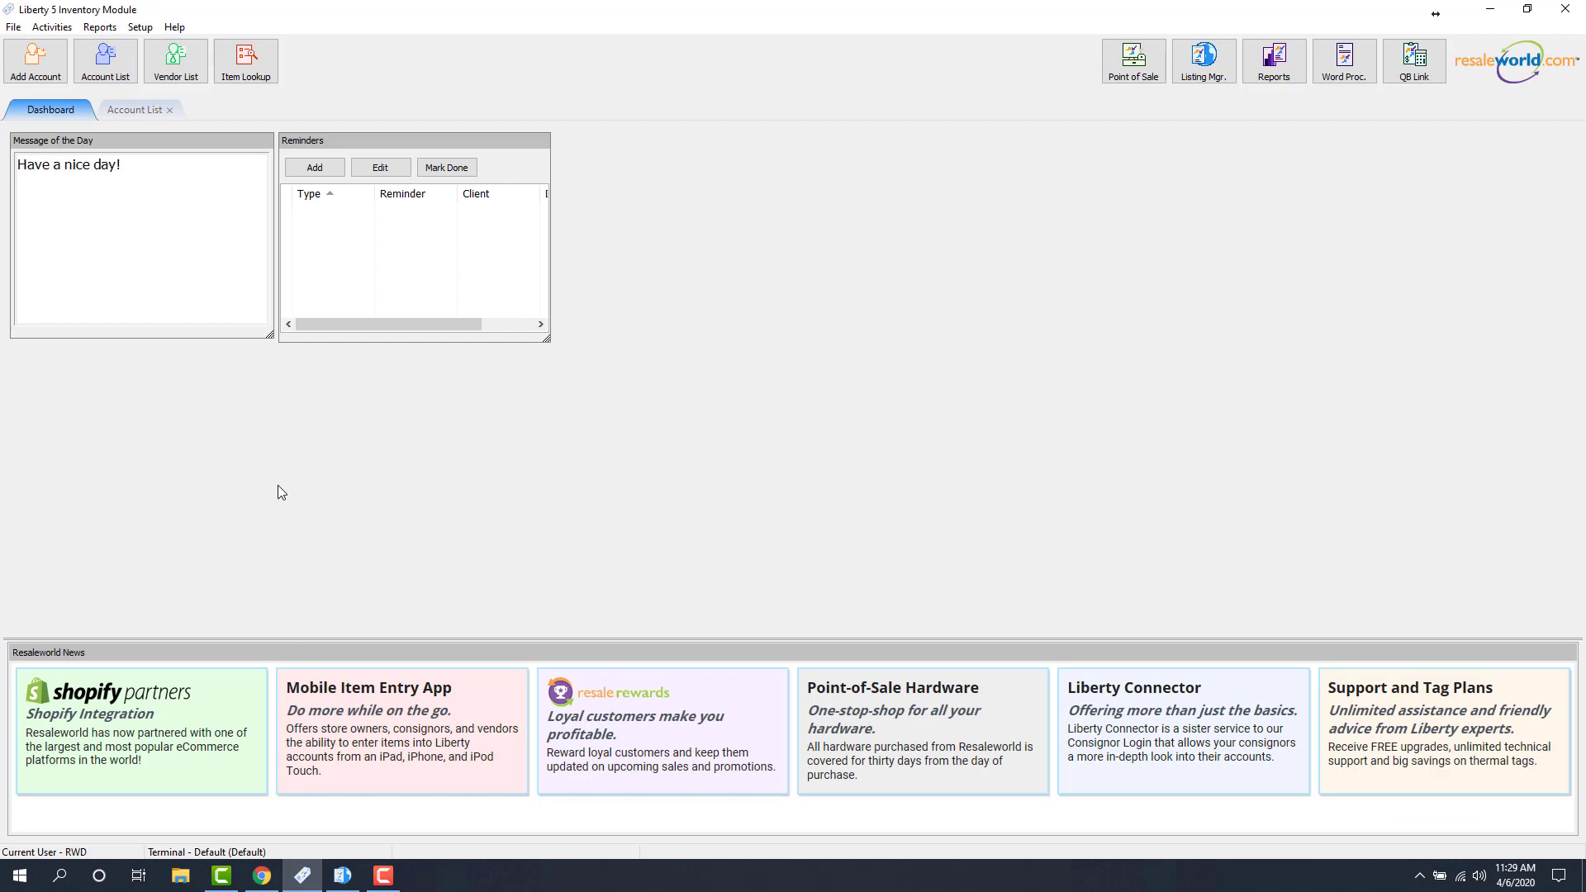
click(145, 28)
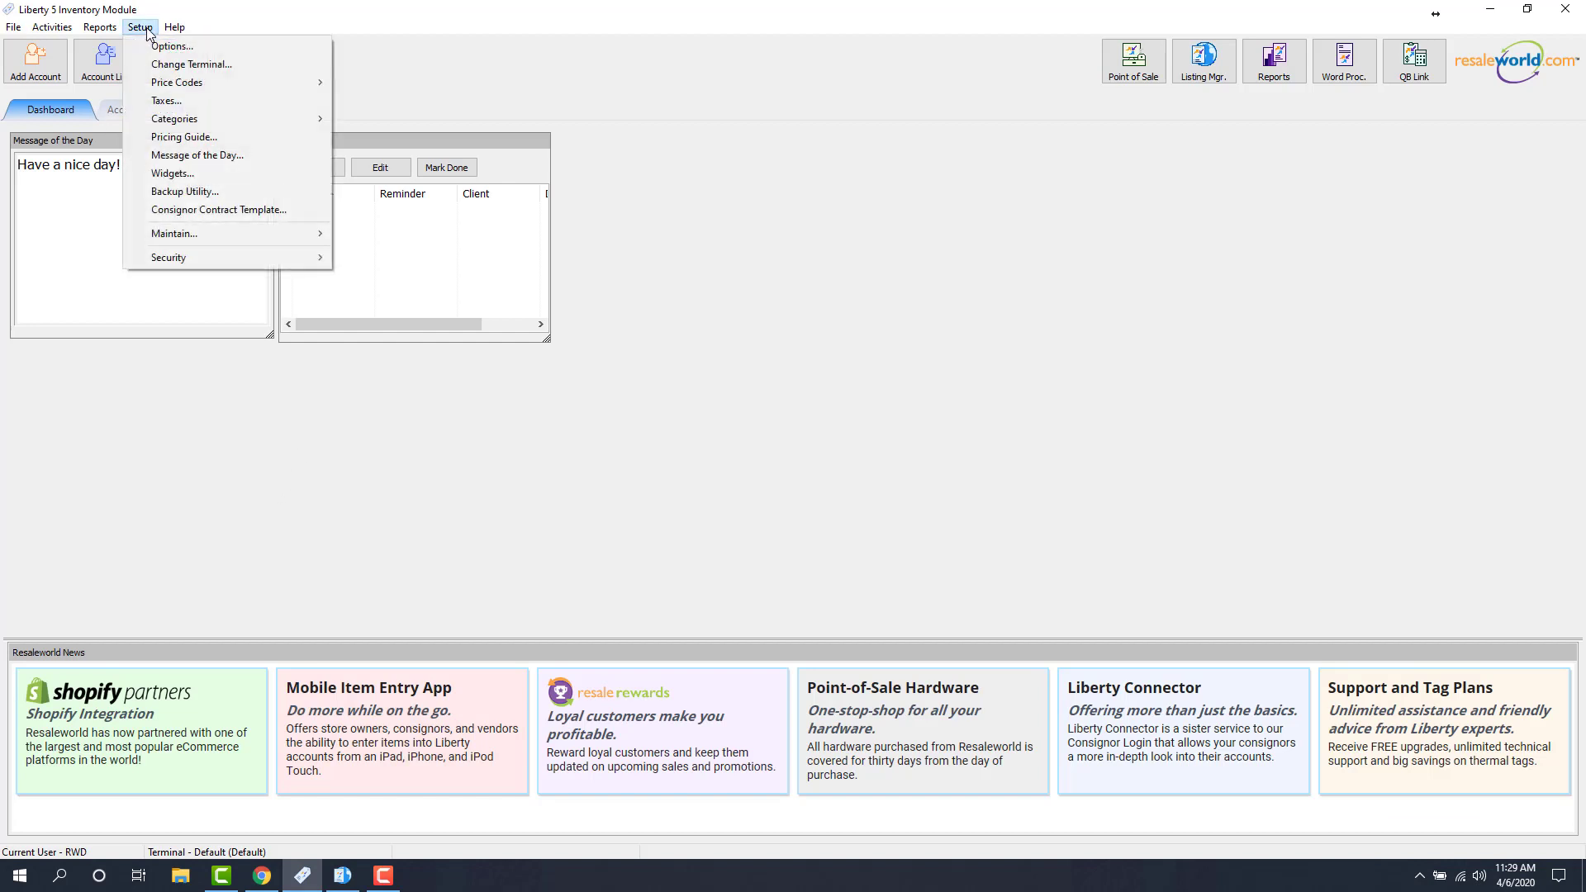
mouse_move(218, 124)
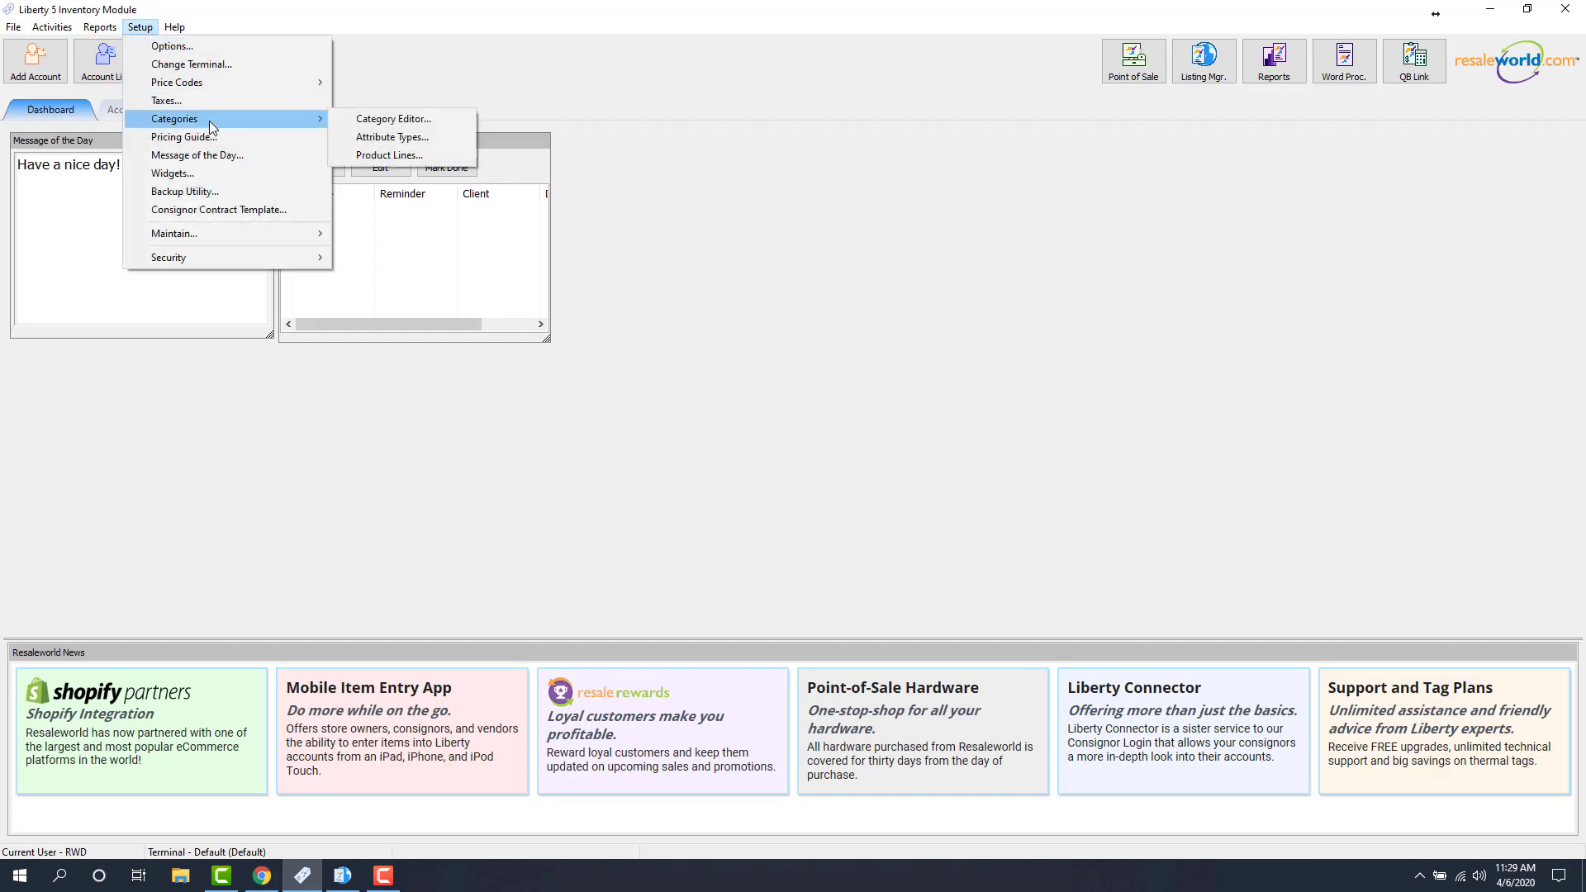
click(400, 138)
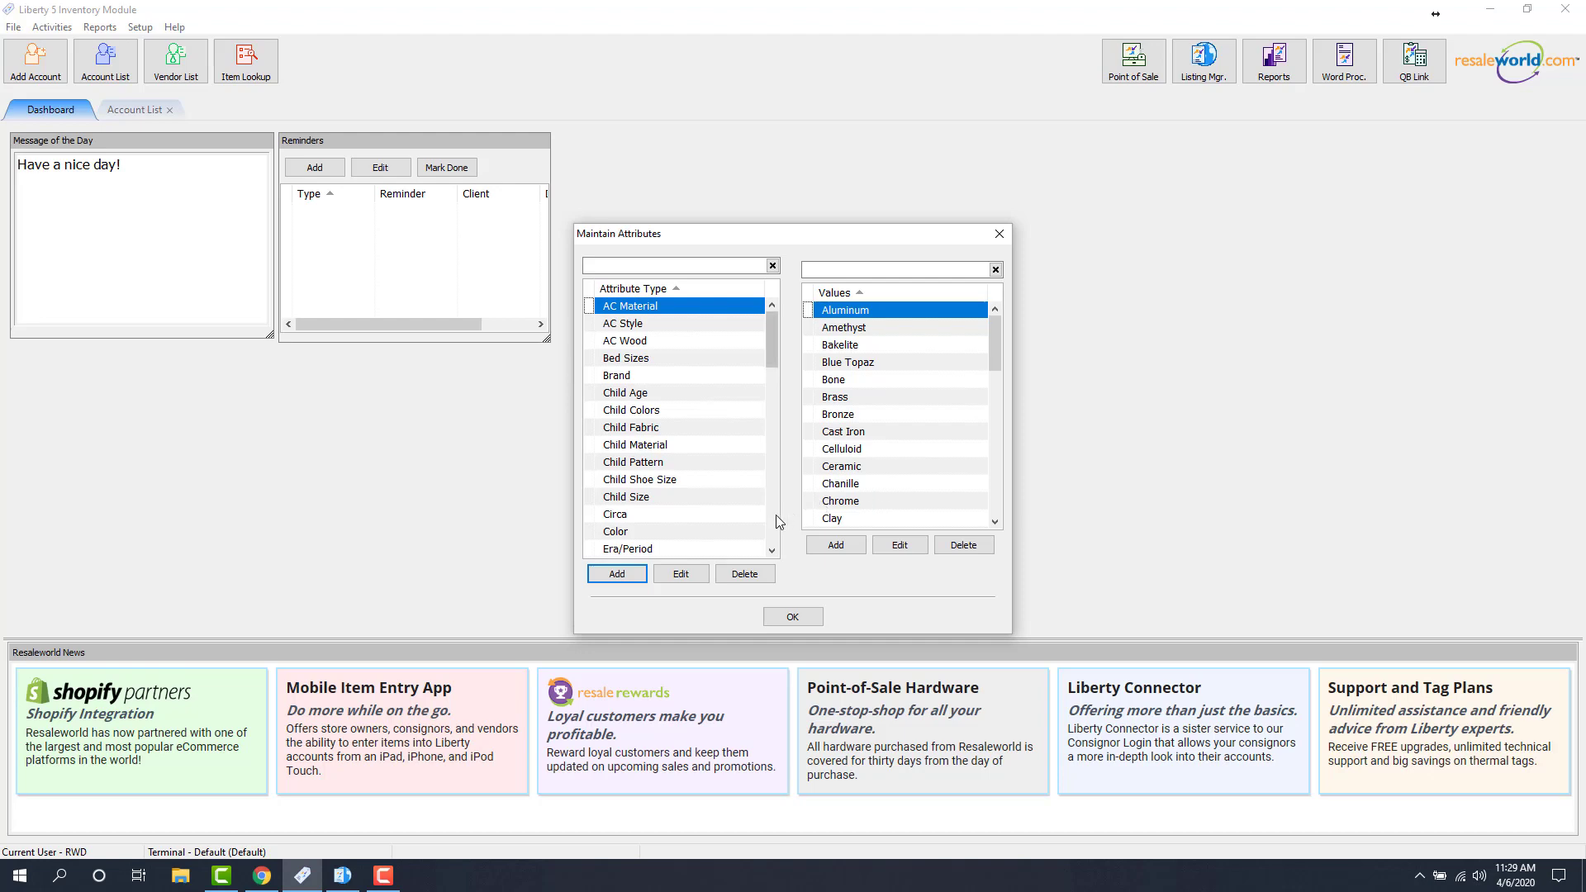
Step: Create a new attribute type named Social Media and scroll to it in the list
click(637, 580)
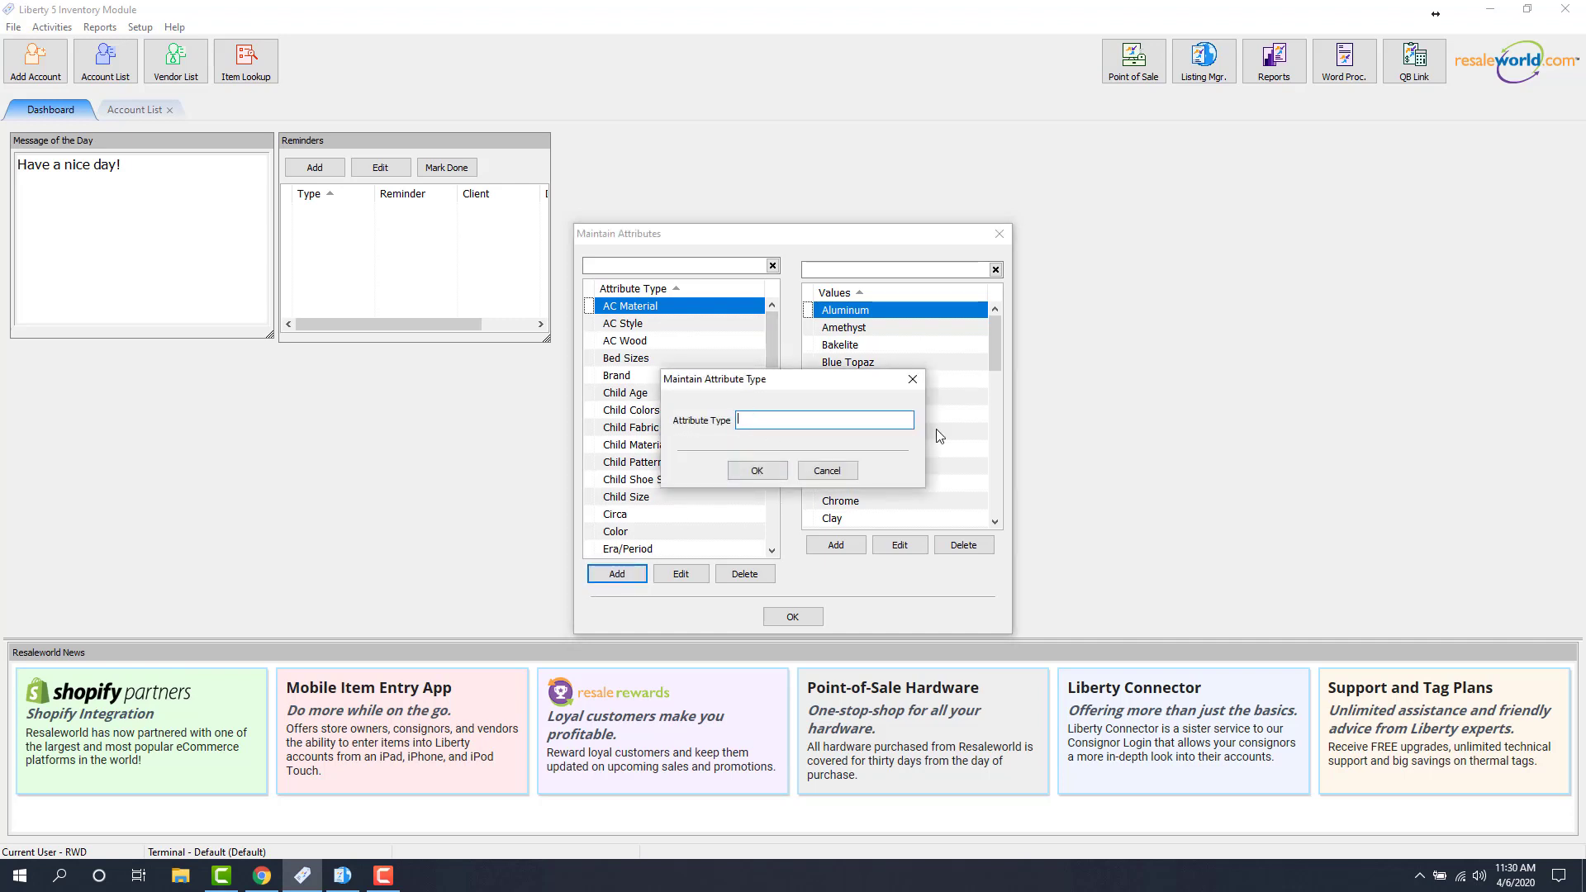
text(Social Media)
key(Tab)
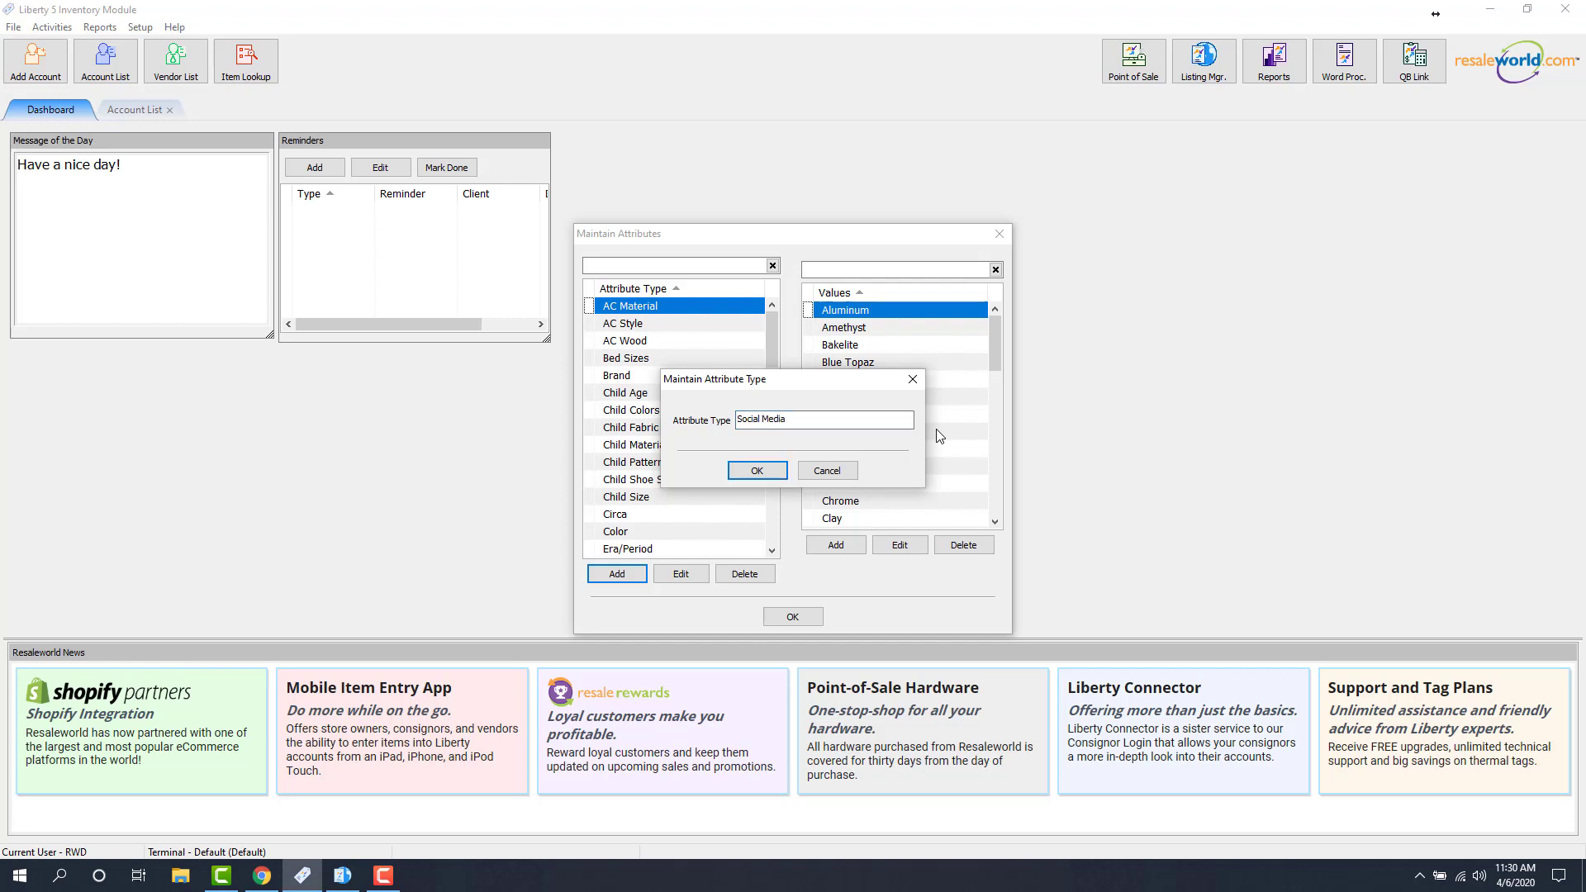
click(770, 471)
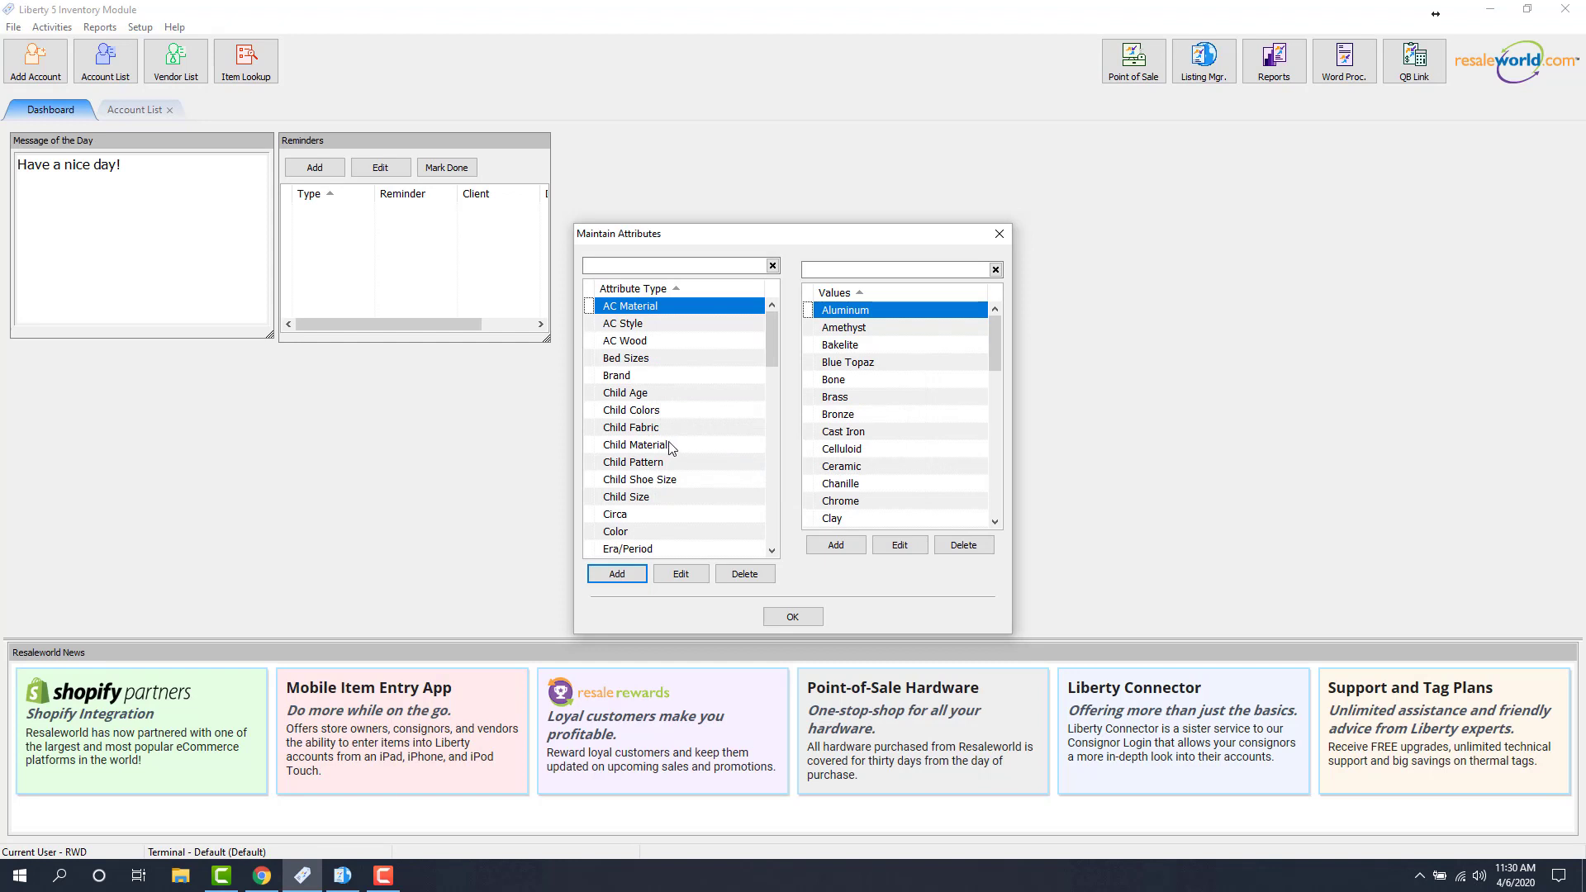
scroll(673, 438, down, 7)
scroll(671, 447, down, 6)
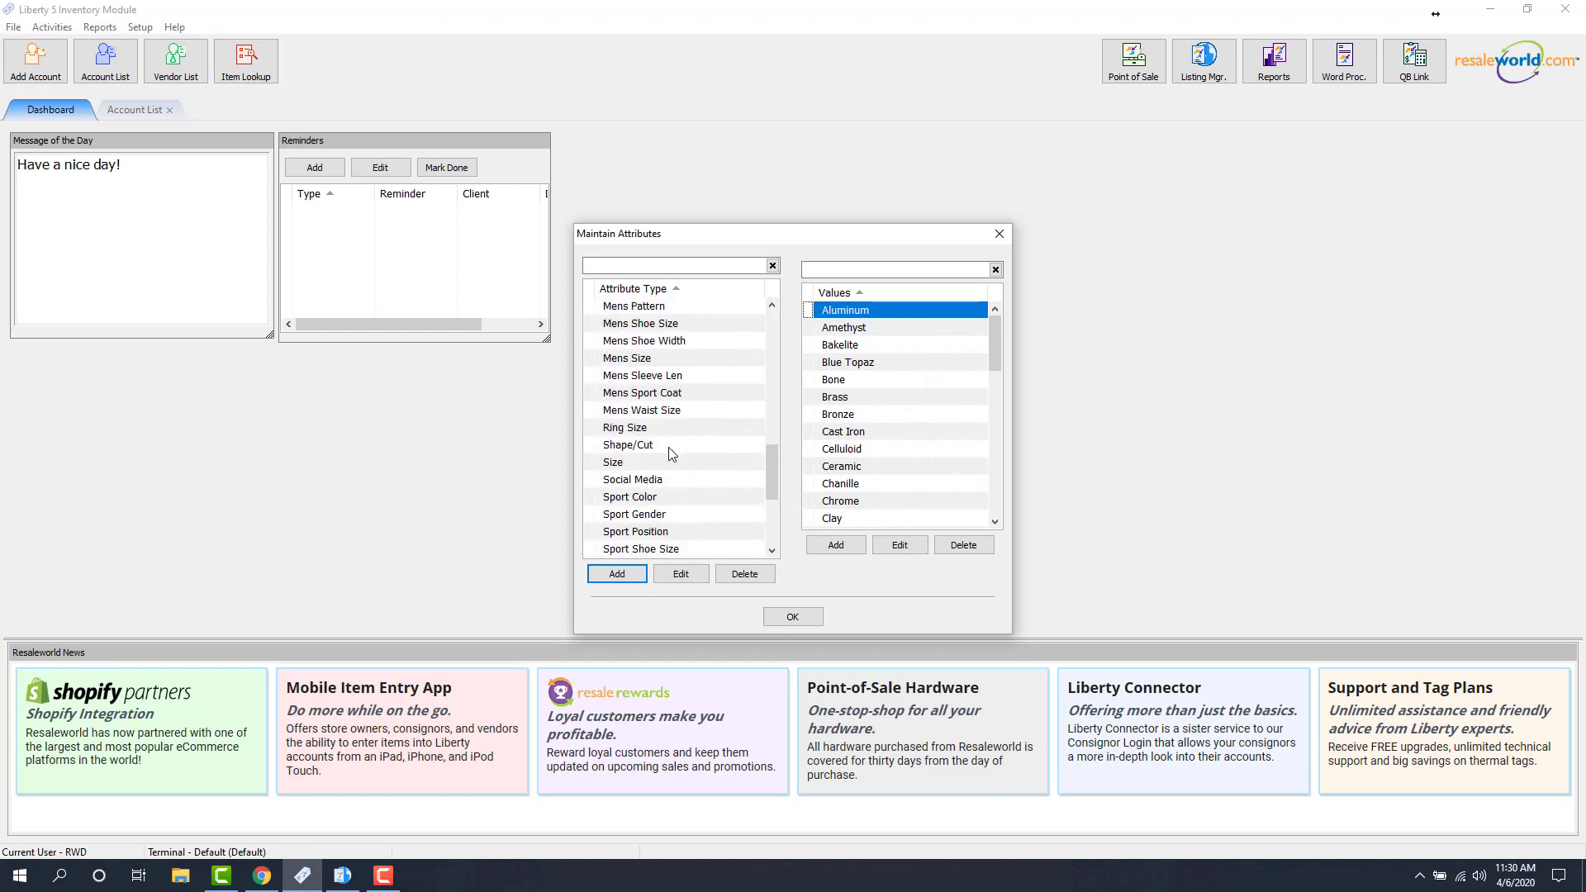
scroll(671, 453, down, 1)
Step: Give Social Media the values Facebook, Instagram, and Facebook and Instagram, then close Maintain Attributes
click(642, 429)
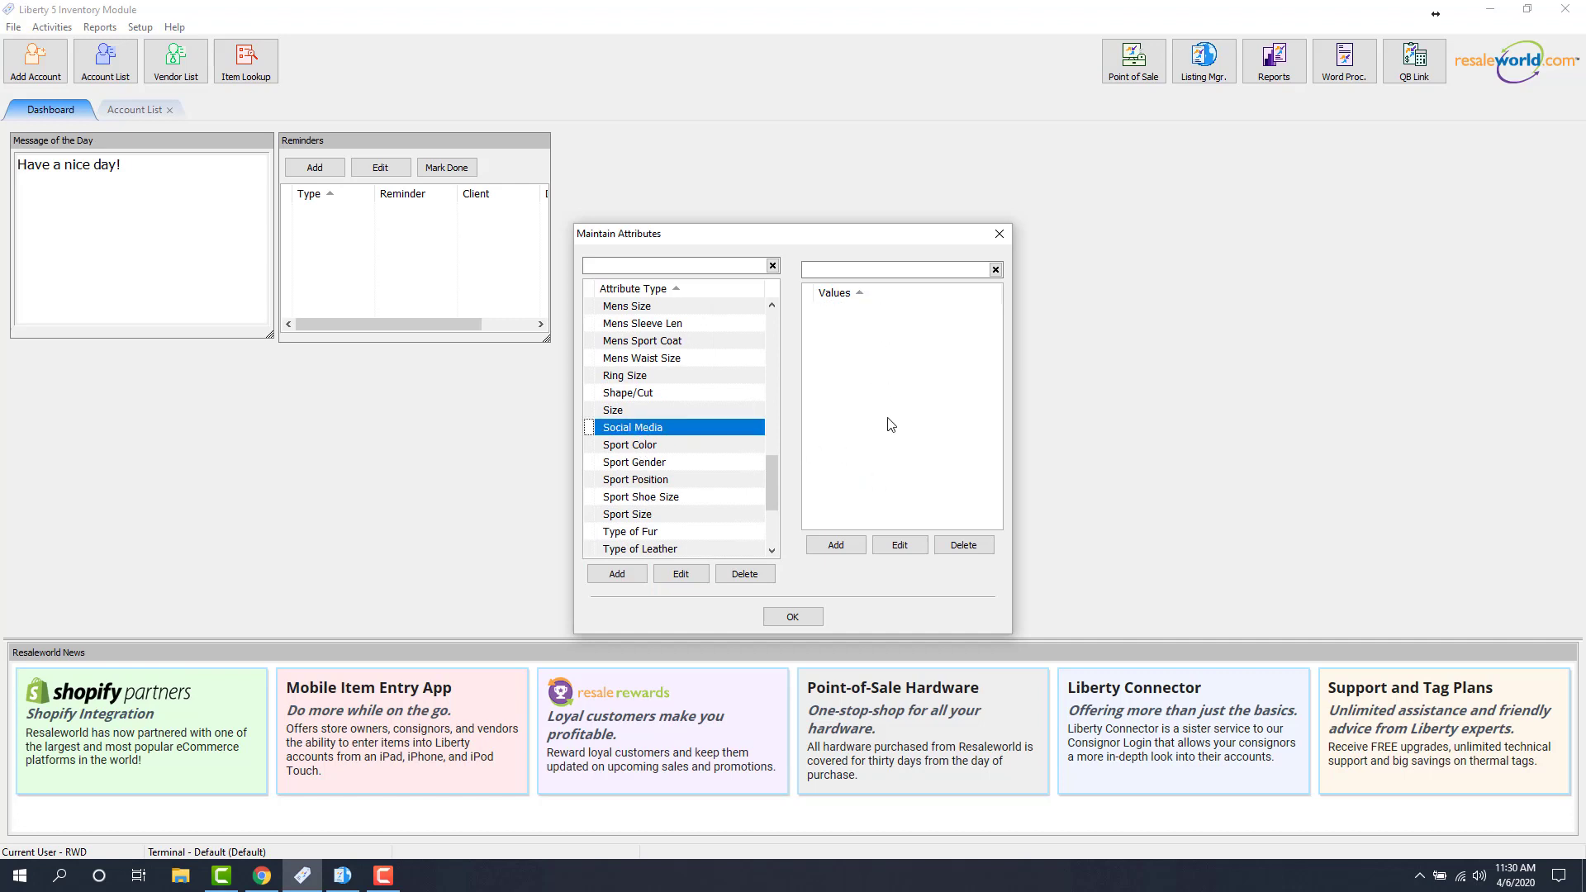
click(836, 546)
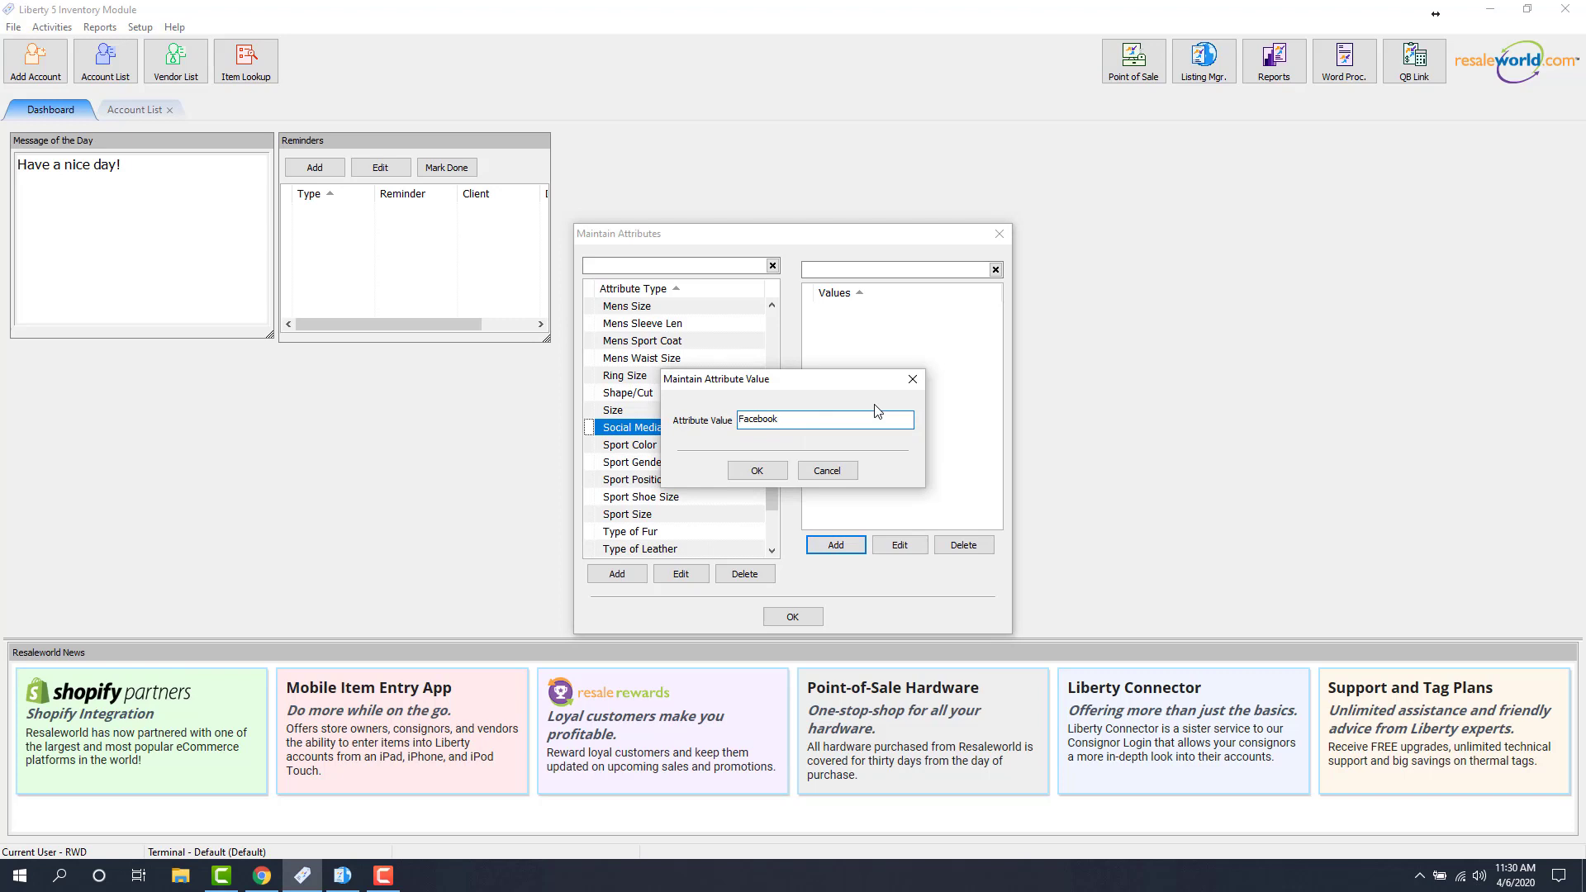
key(Tab)
key(Return)
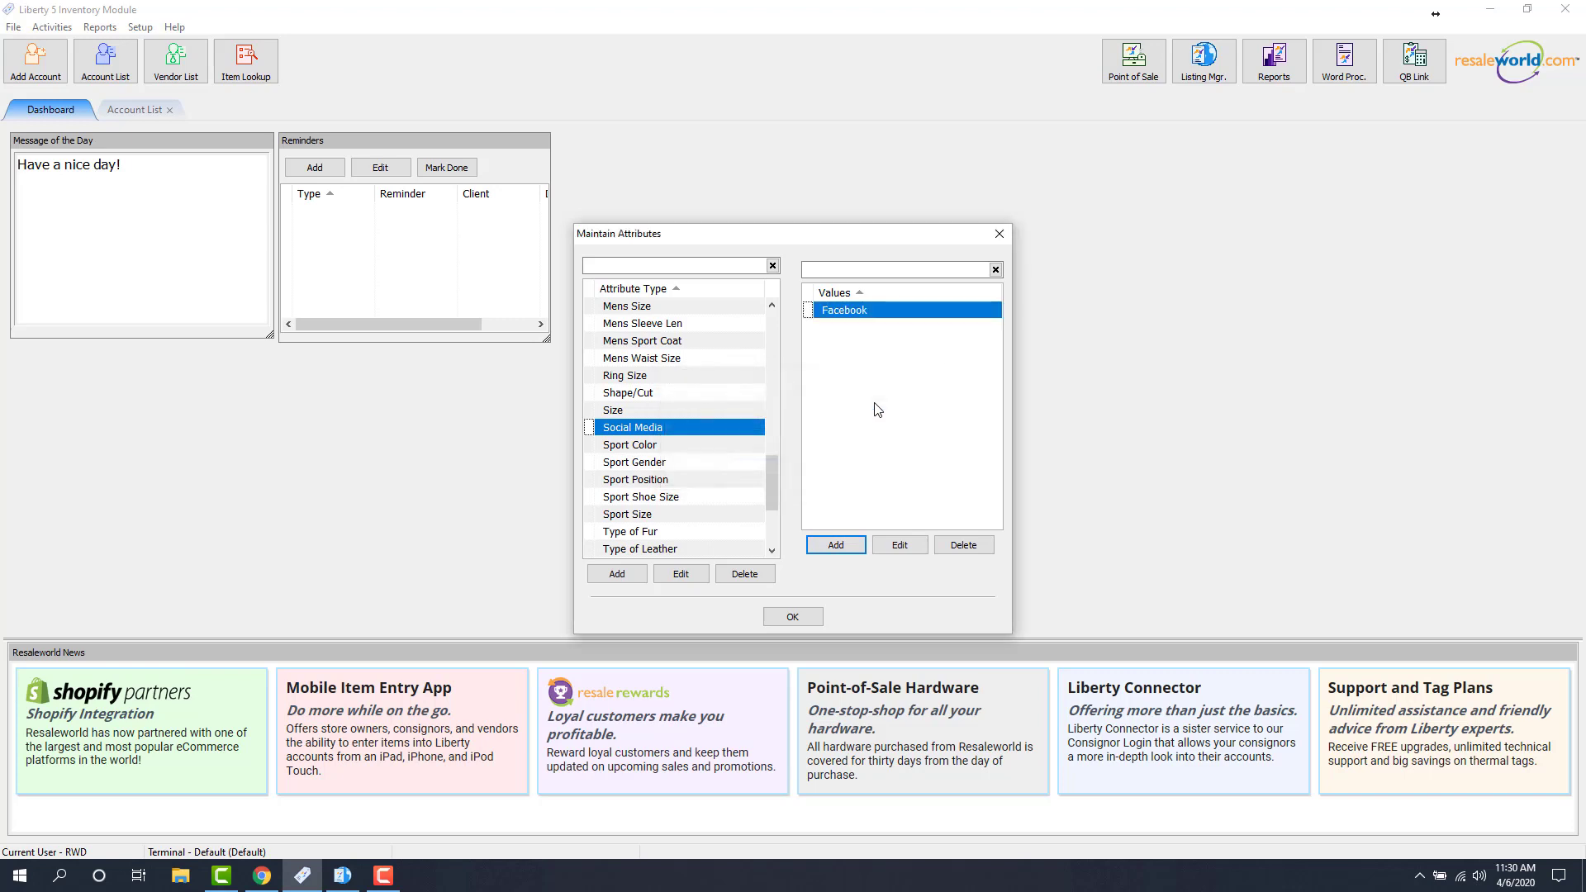
click(839, 549)
text(Instagram)
key(Tab)
key(Return)
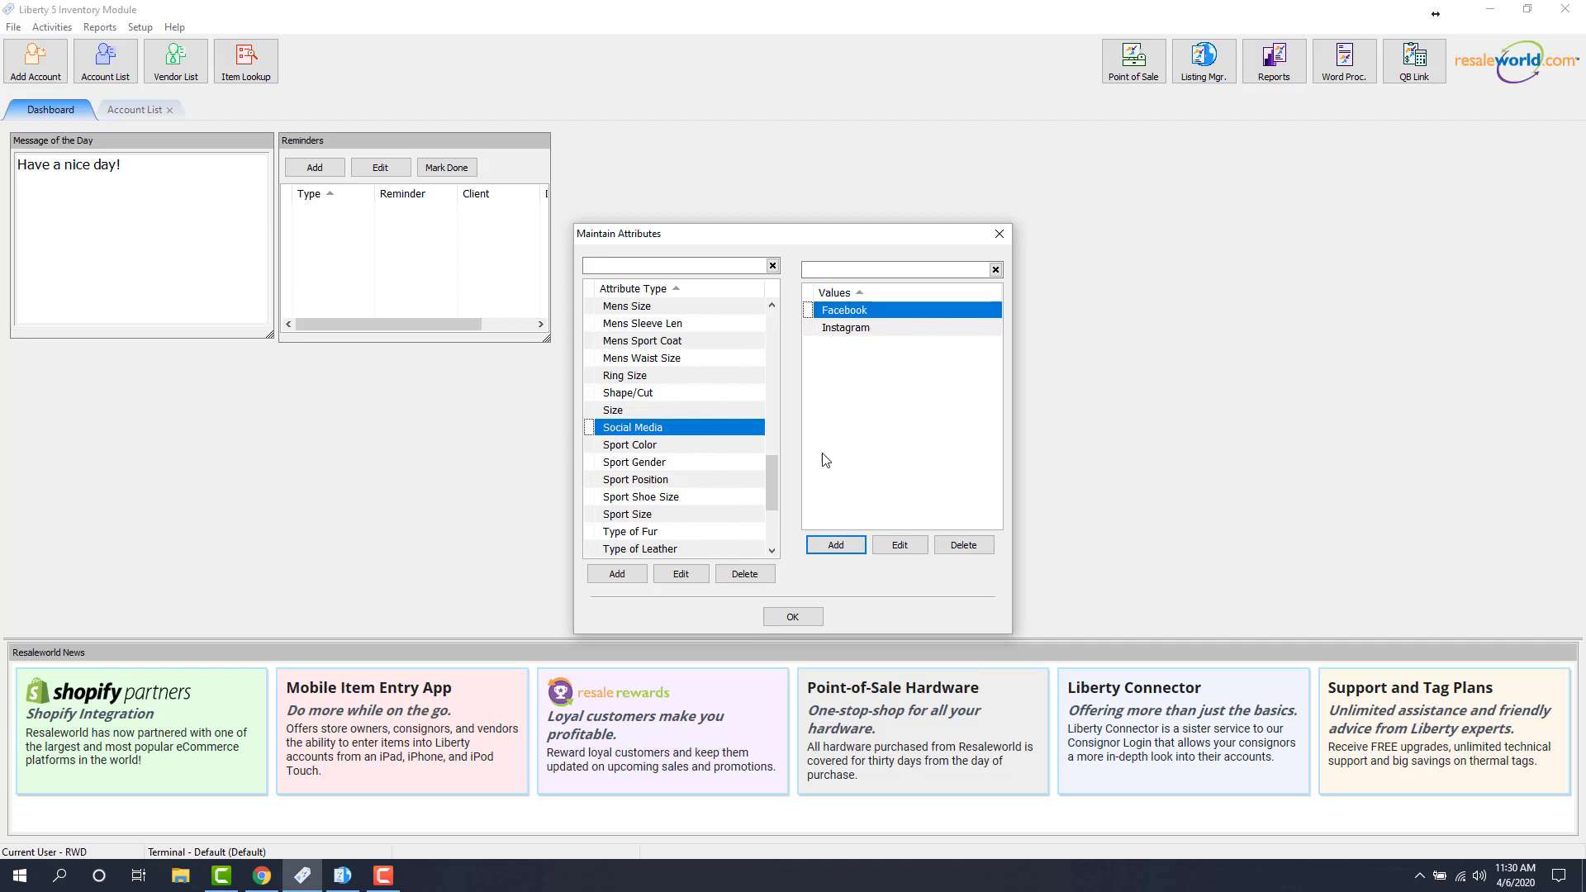
click(836, 547)
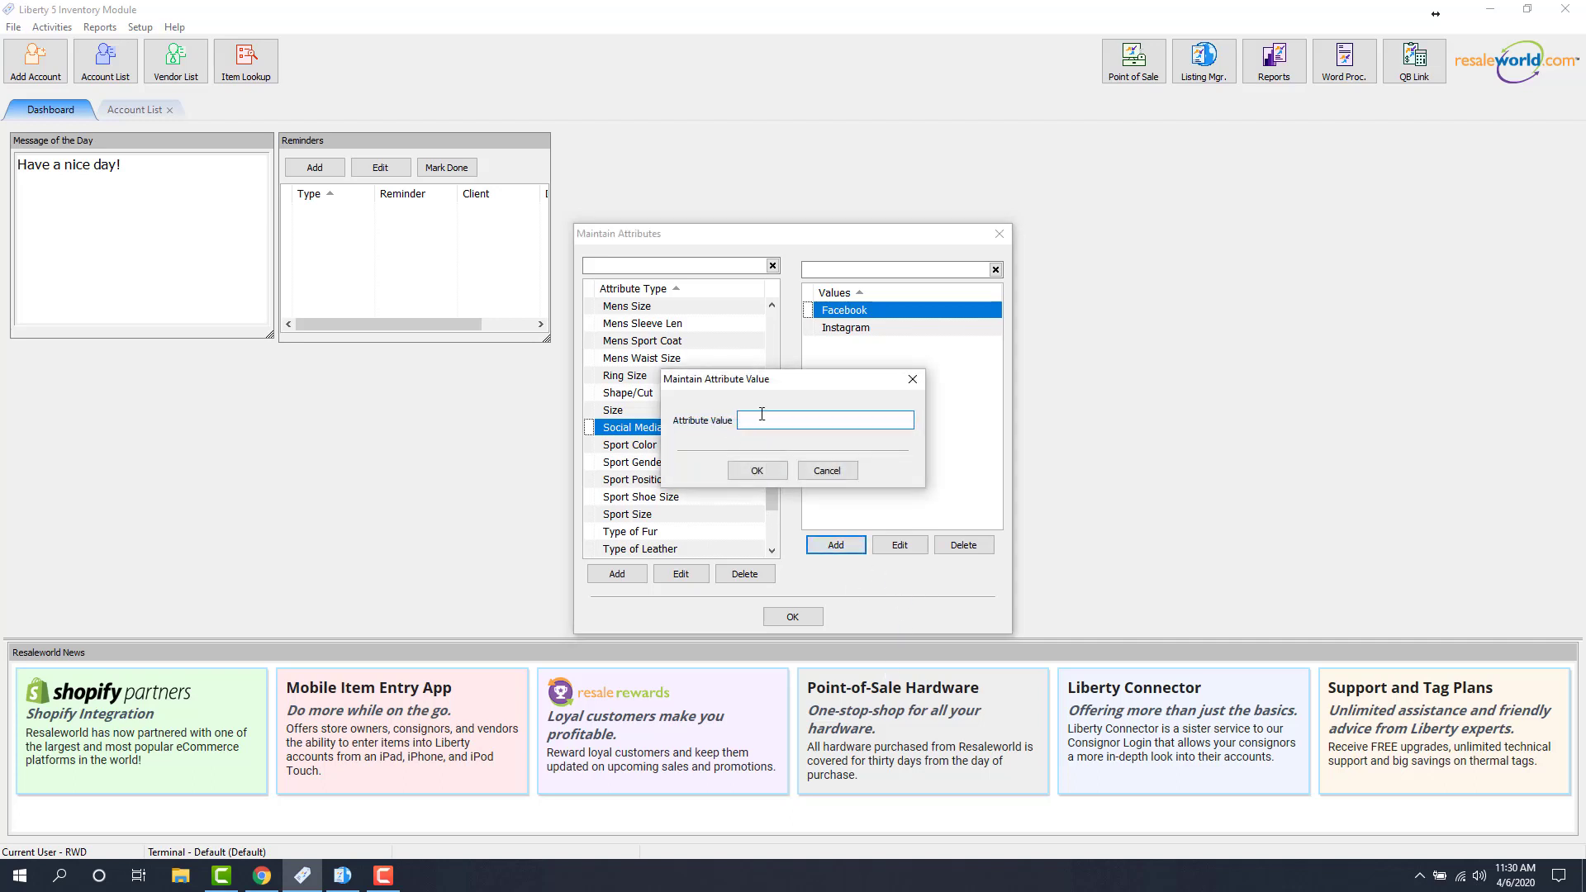
text(Facebook and Instagram)
key(Return)
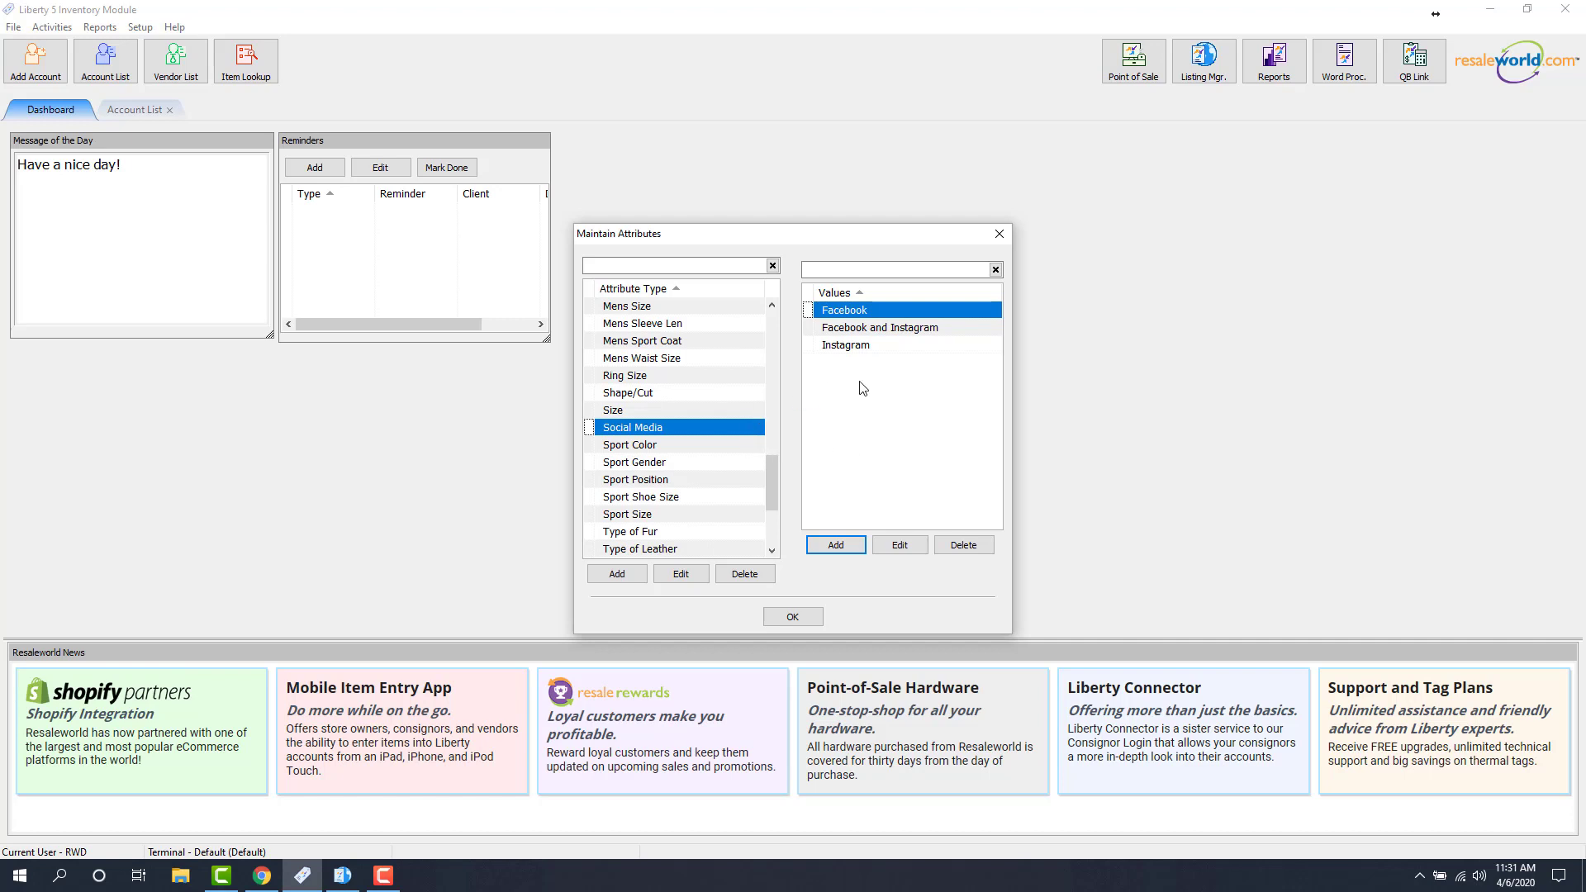
click(793, 612)
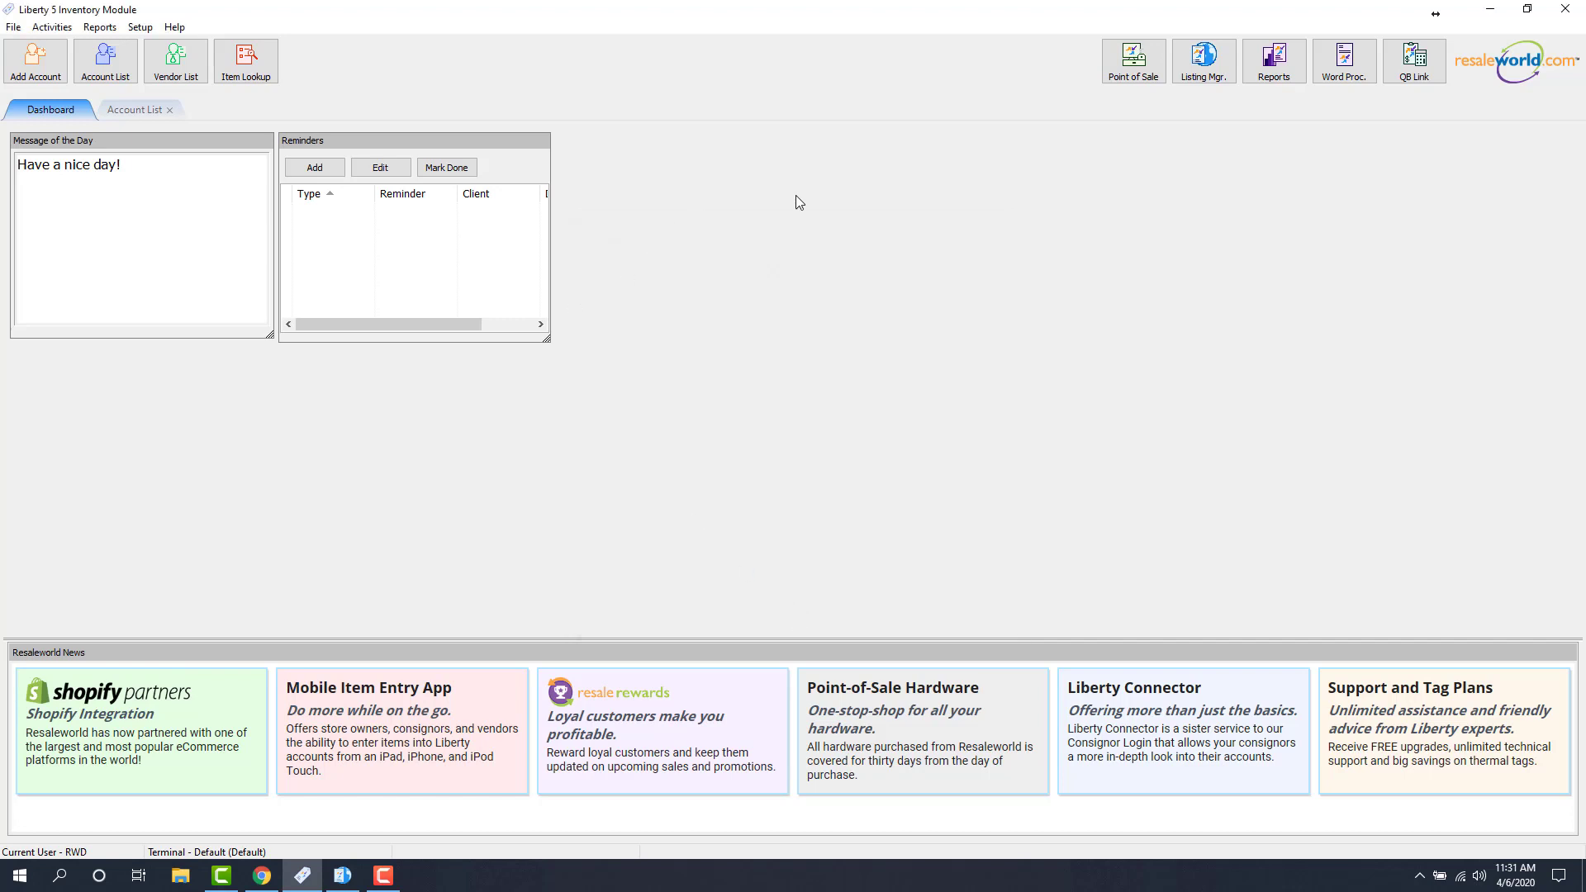
Step: Open the Category Editor and show the Women's Apparel category's attributes
click(139, 27)
mouse_move(183, 124)
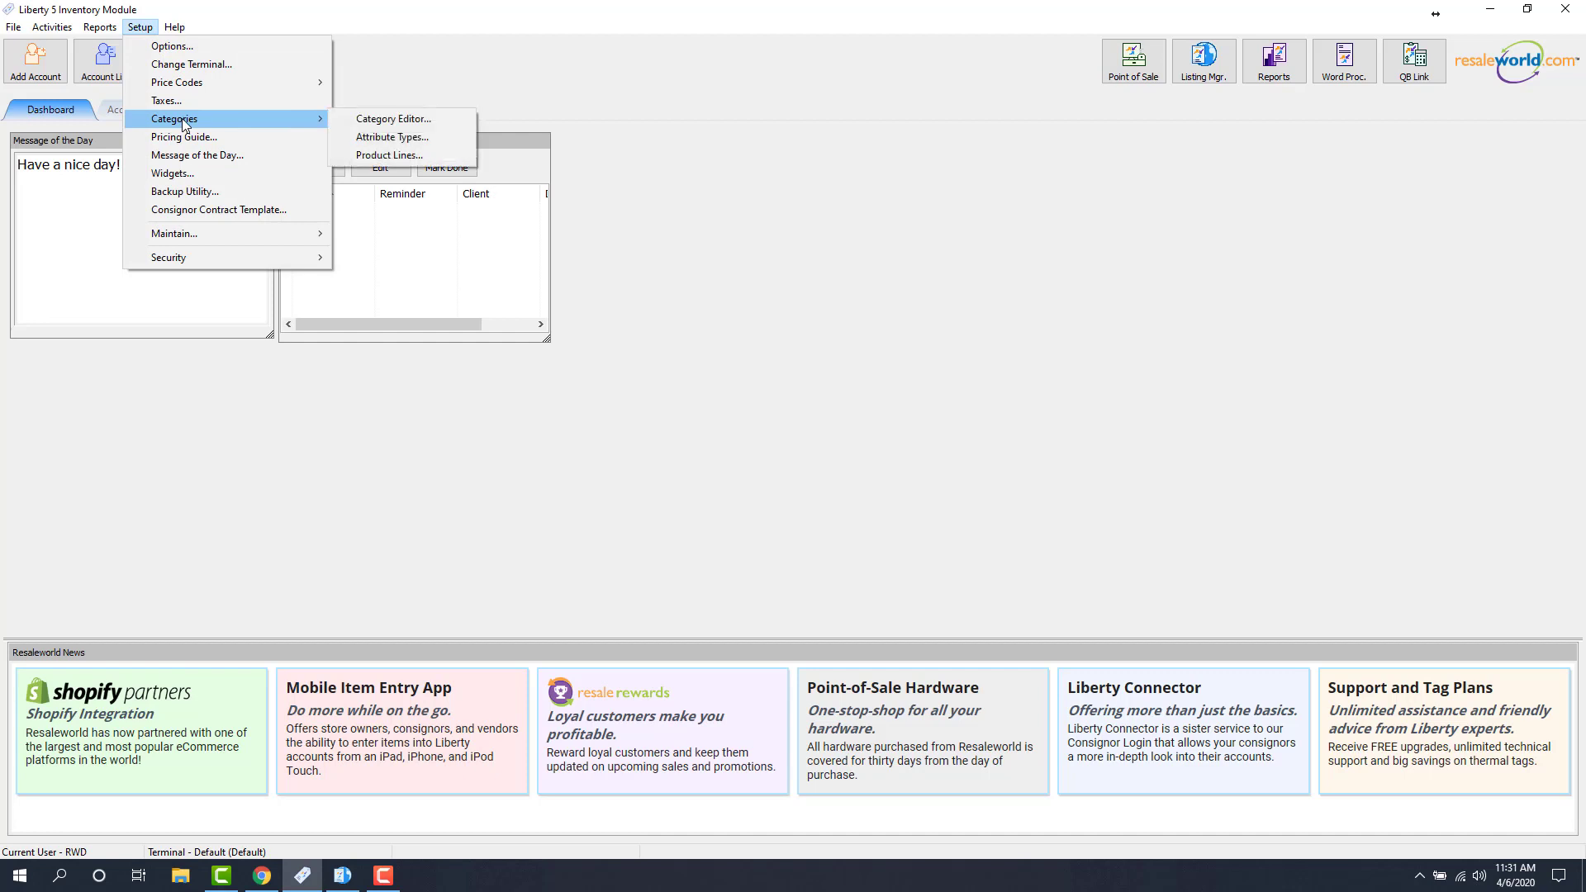
click(422, 120)
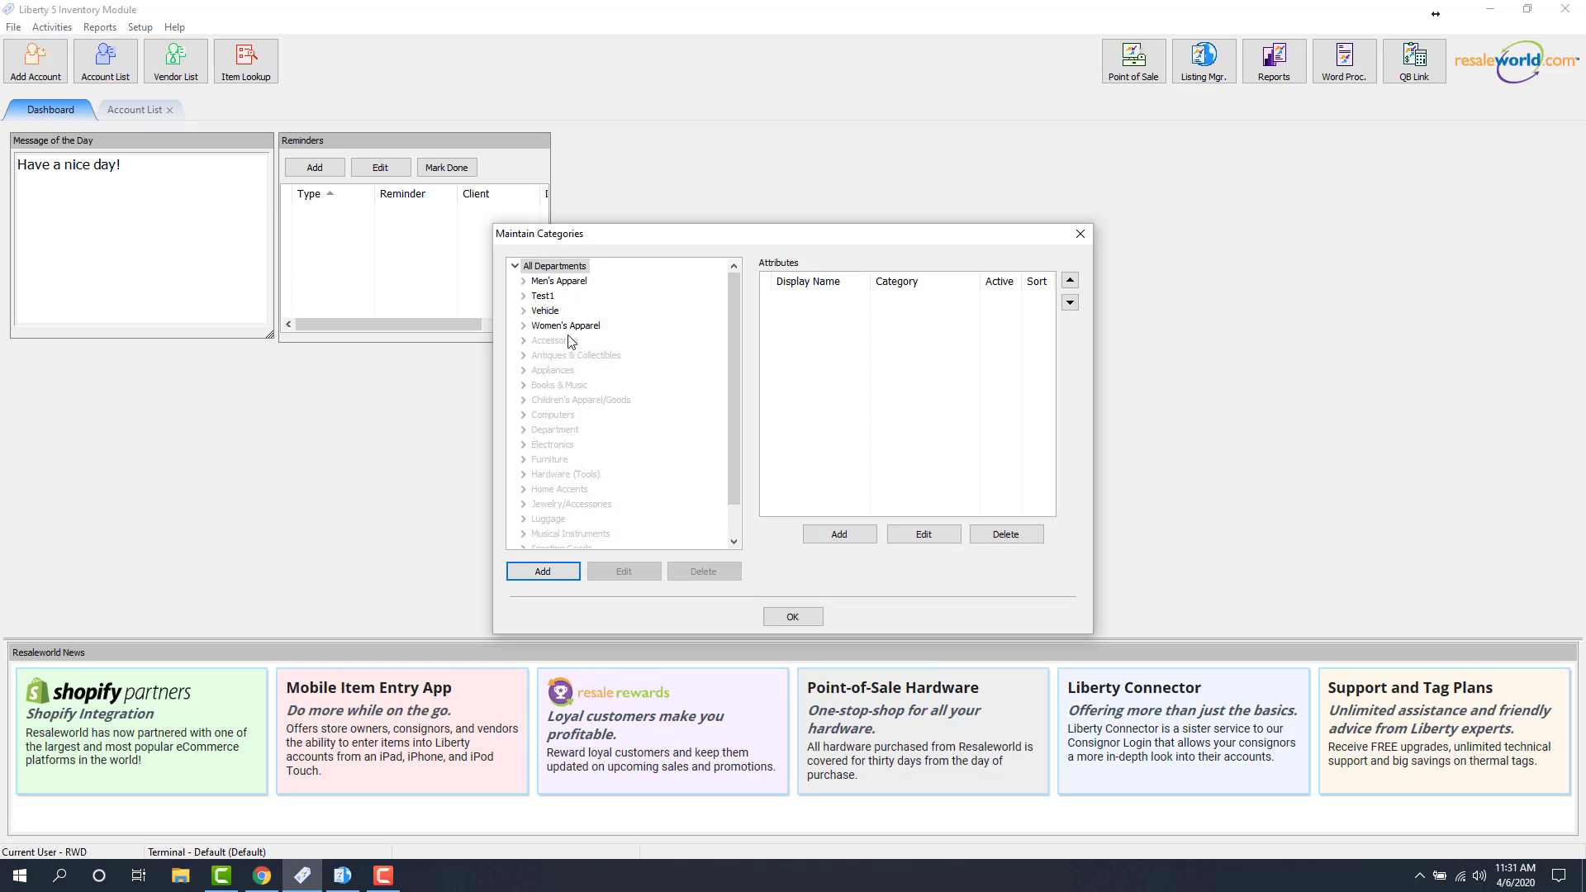
click(570, 326)
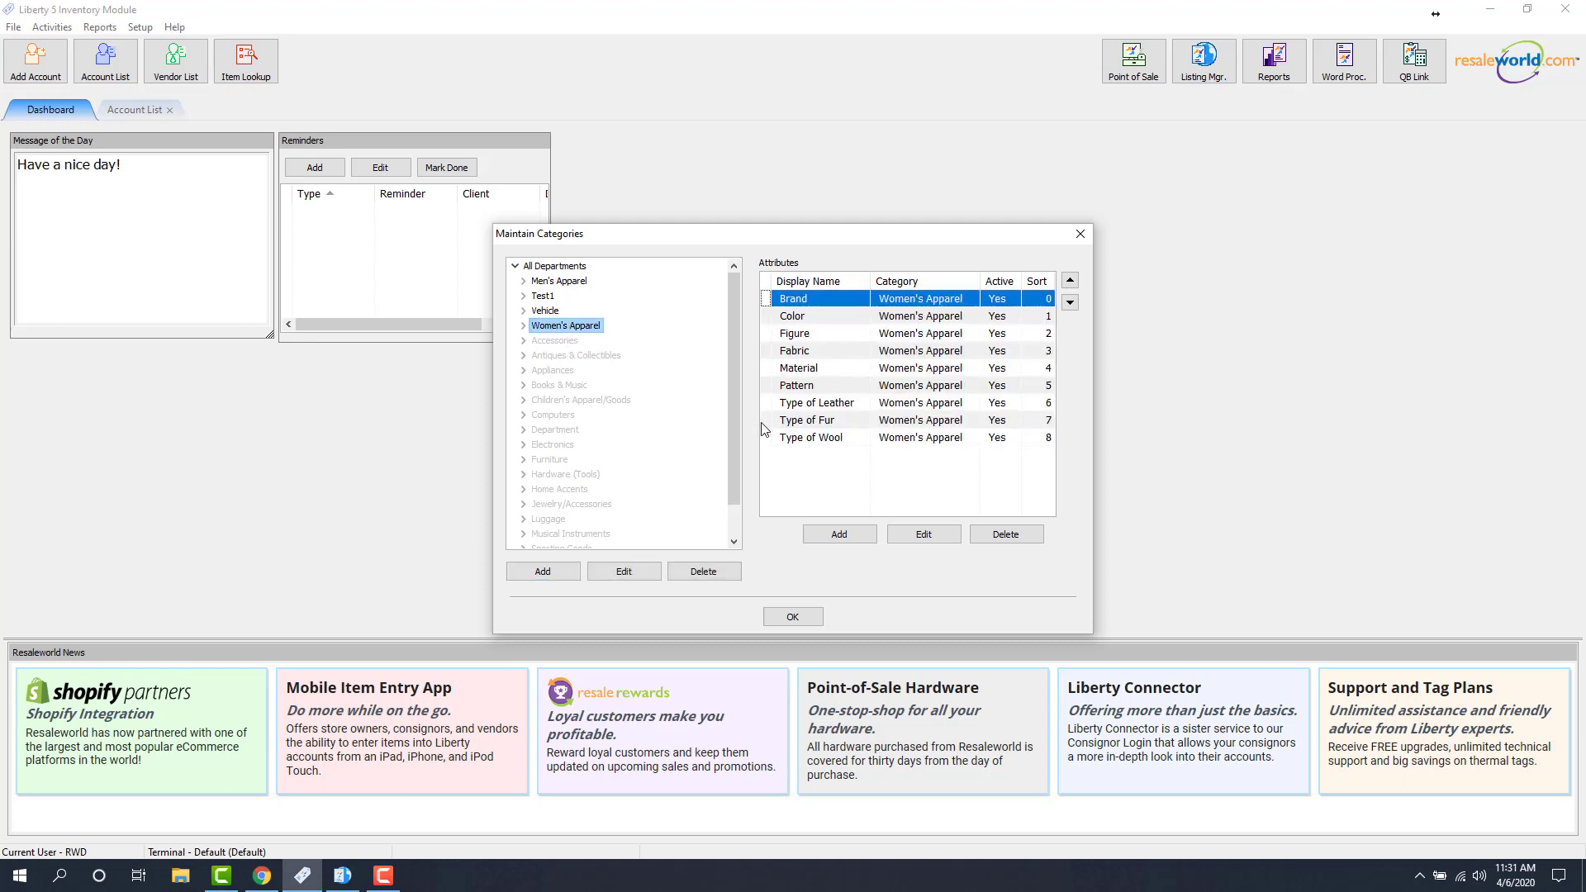
Step: Add a new Women's Apparel attribute with Social Media as its attribute type
click(839, 534)
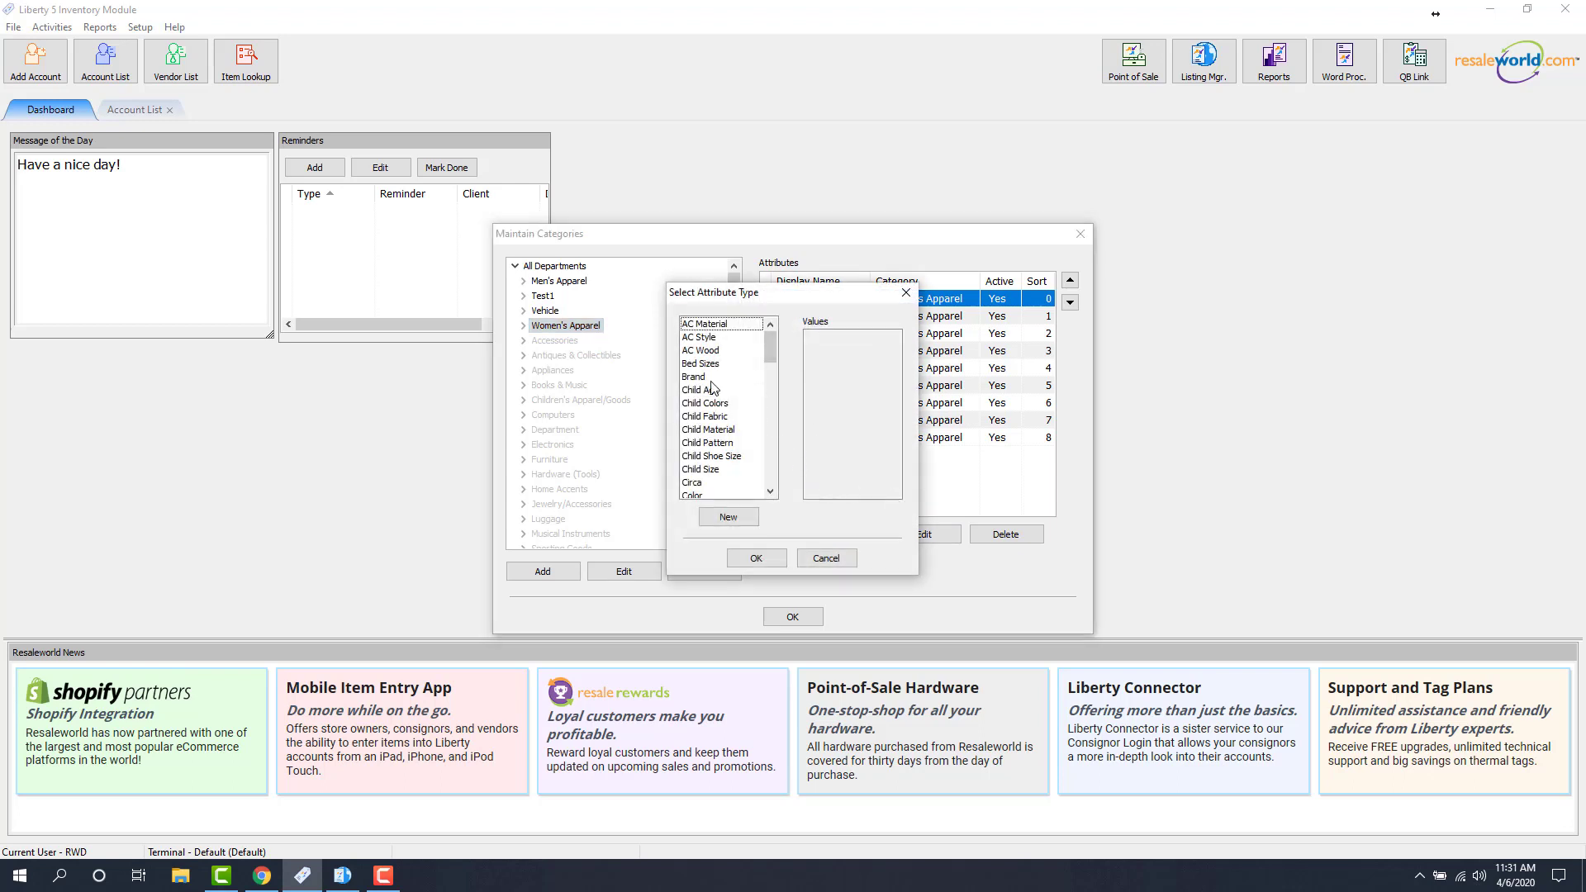
scroll(712, 388, down, 1)
scroll(712, 388, down, 10)
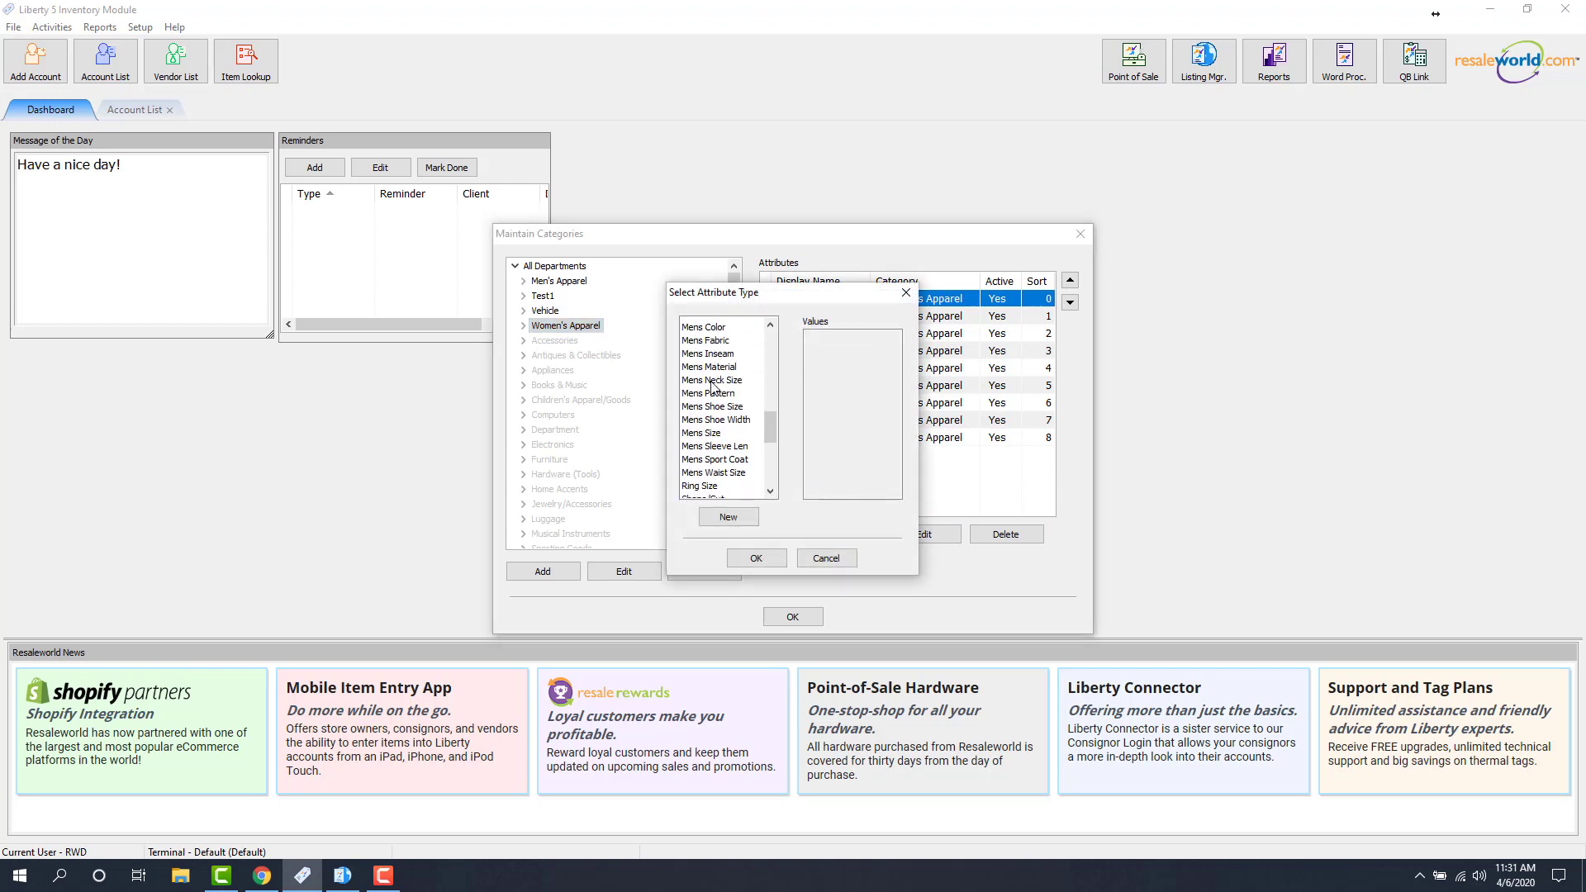
scroll(712, 388, down, 2)
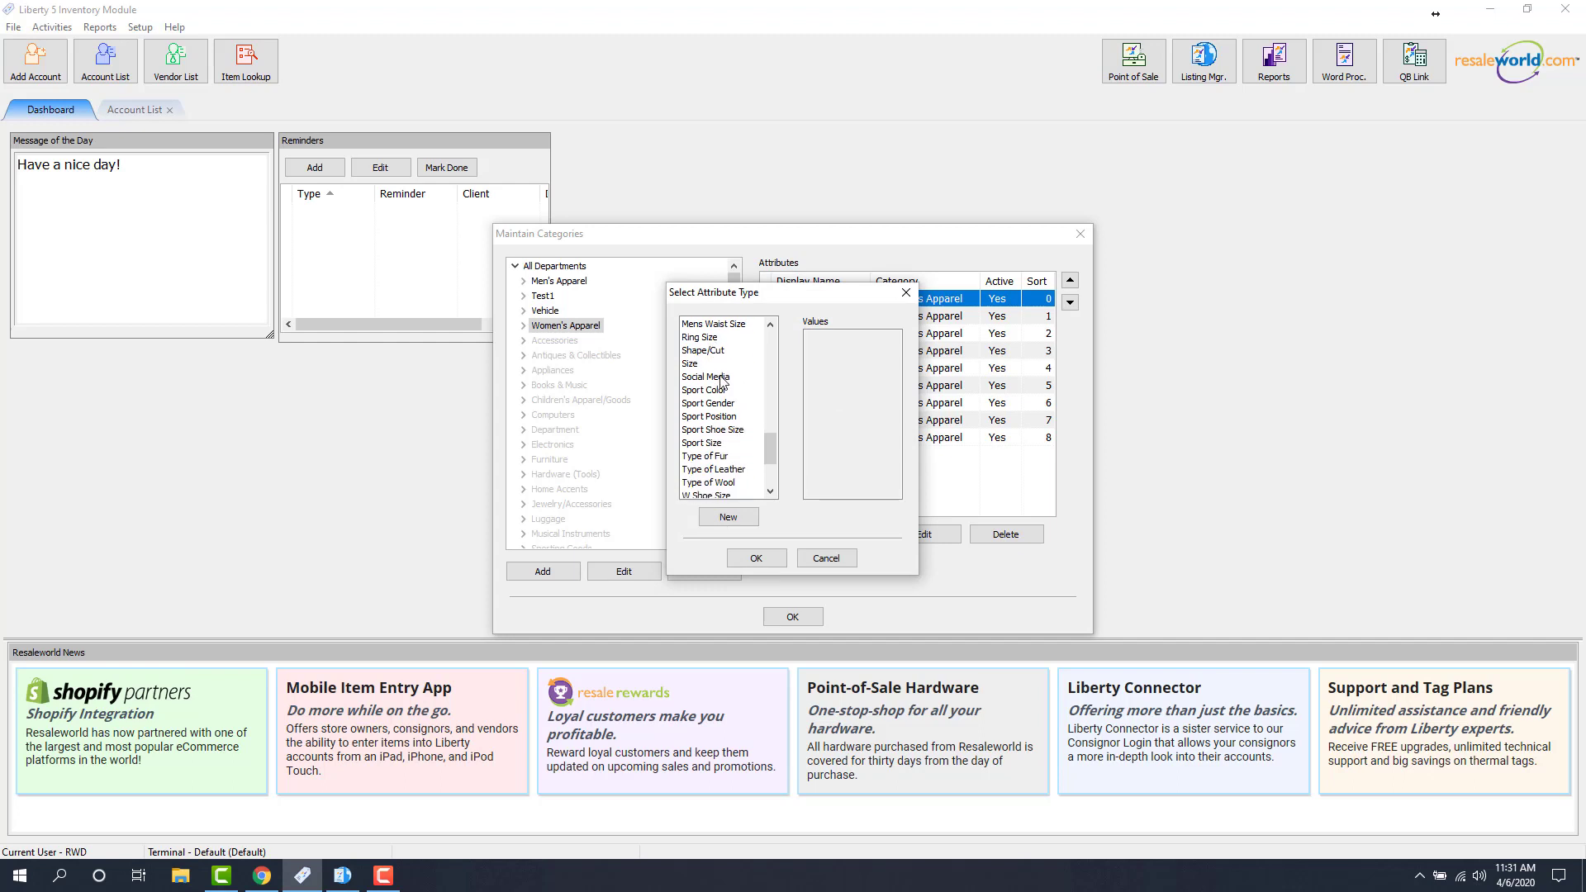
click(720, 378)
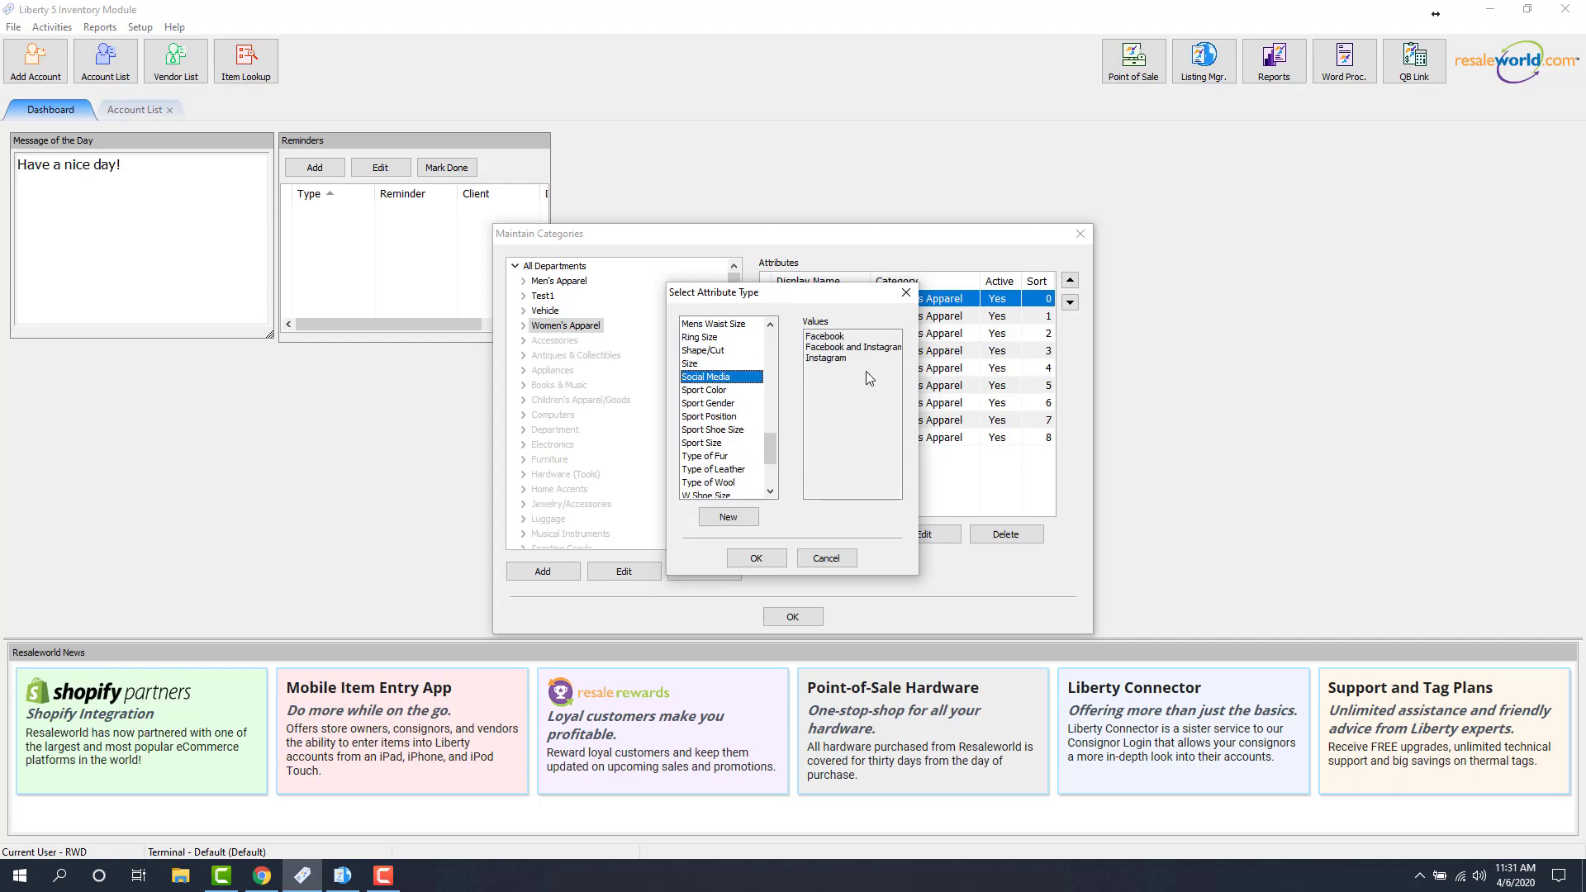
click(757, 559)
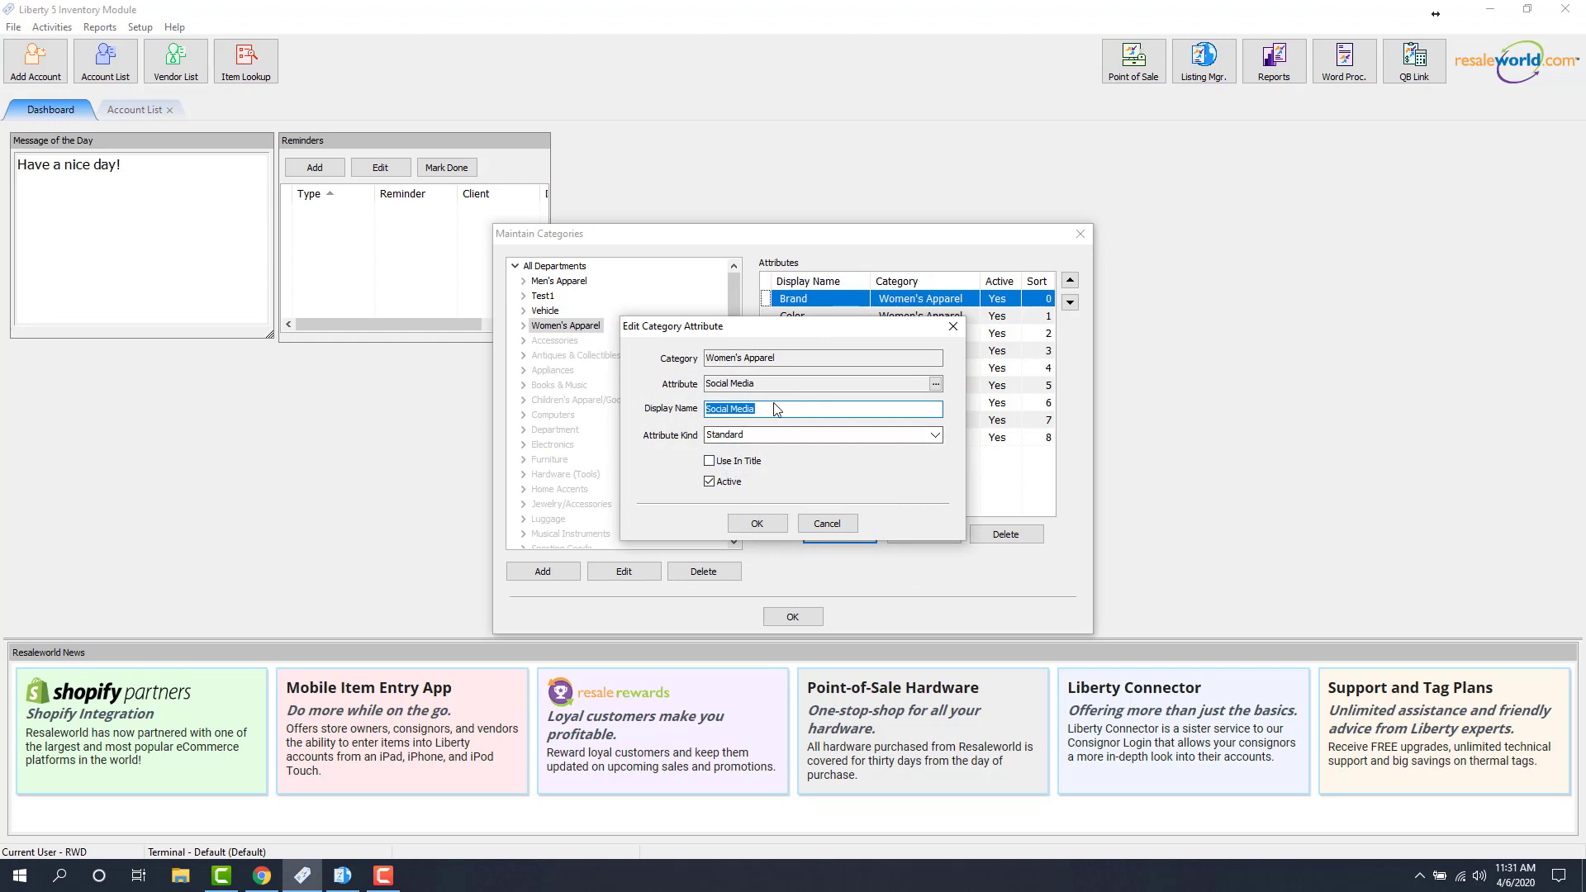
Step: Save the Social Media attribute, move it up six places to just below Color, and close Maintain Categories
click(757, 523)
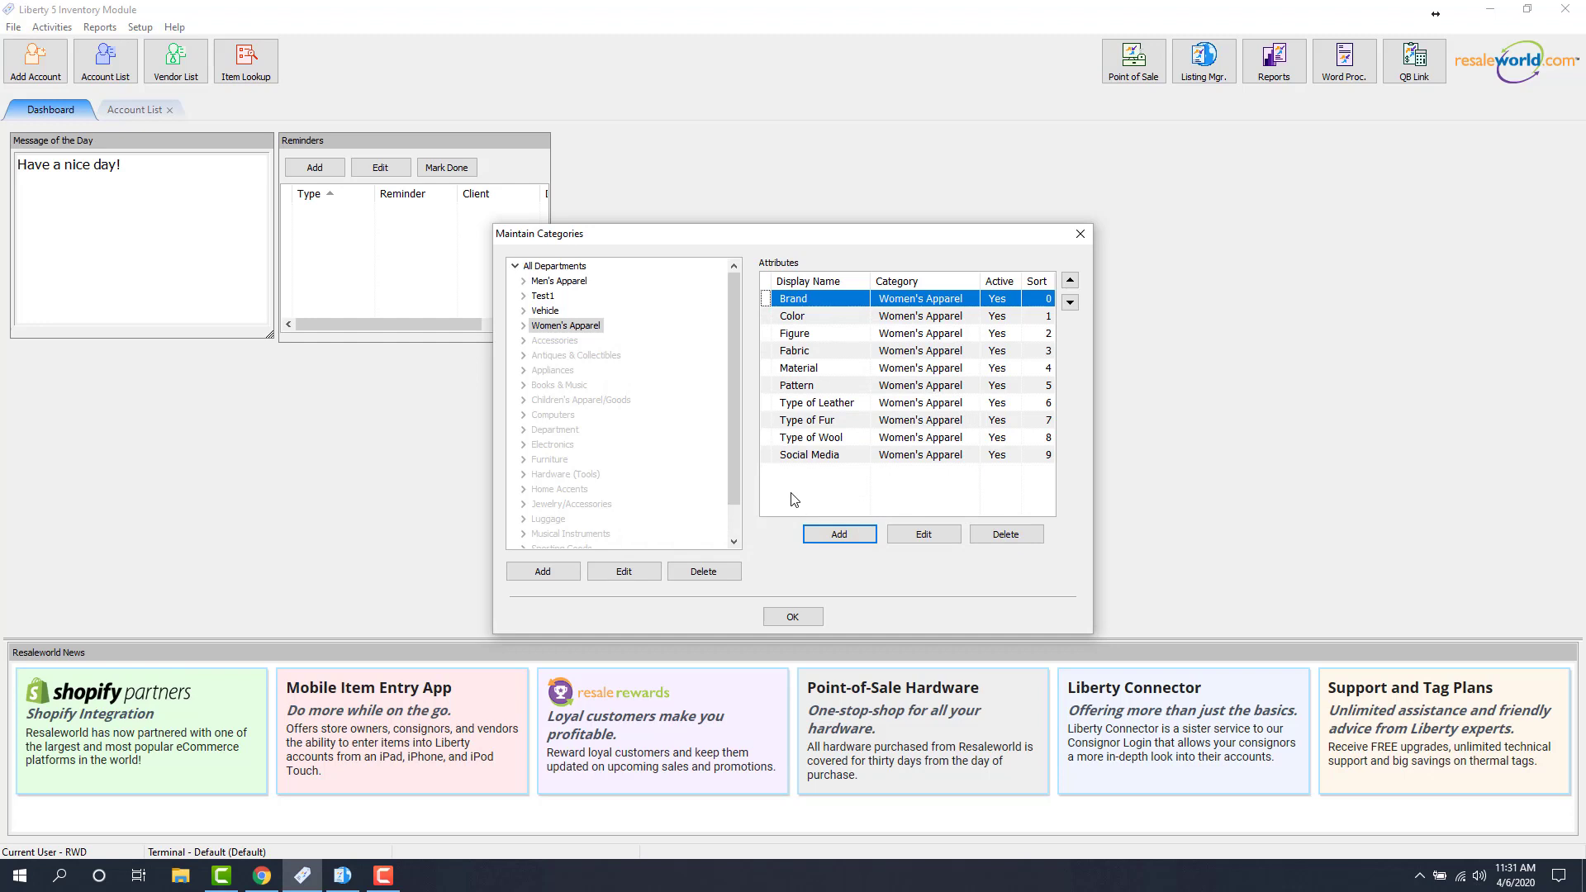
click(809, 455)
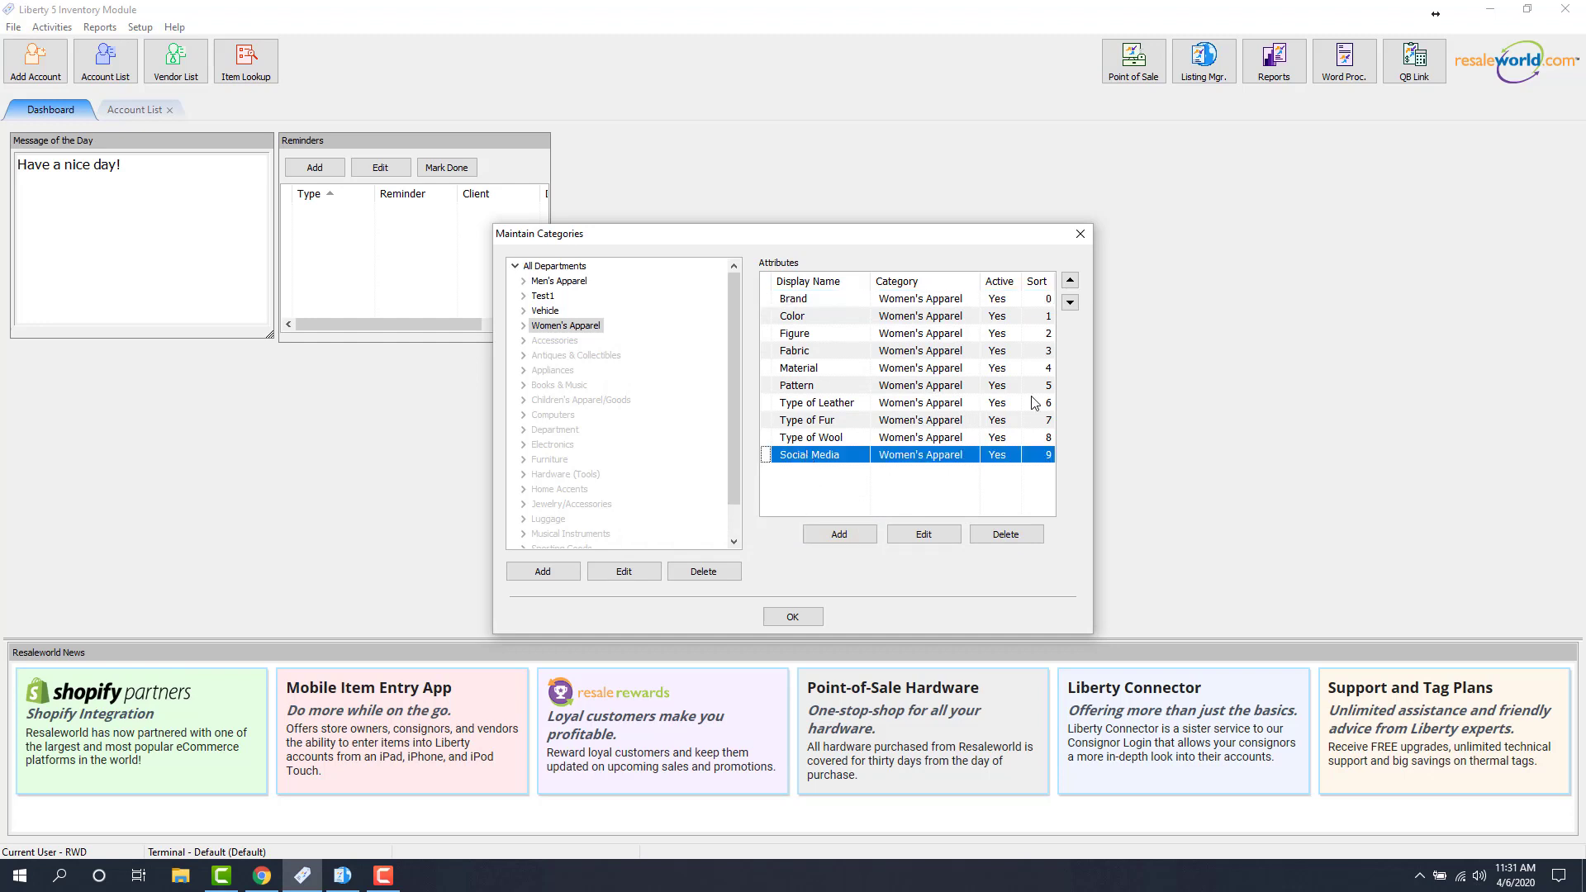
click(1071, 285)
click(1071, 285)
click(1071, 285)
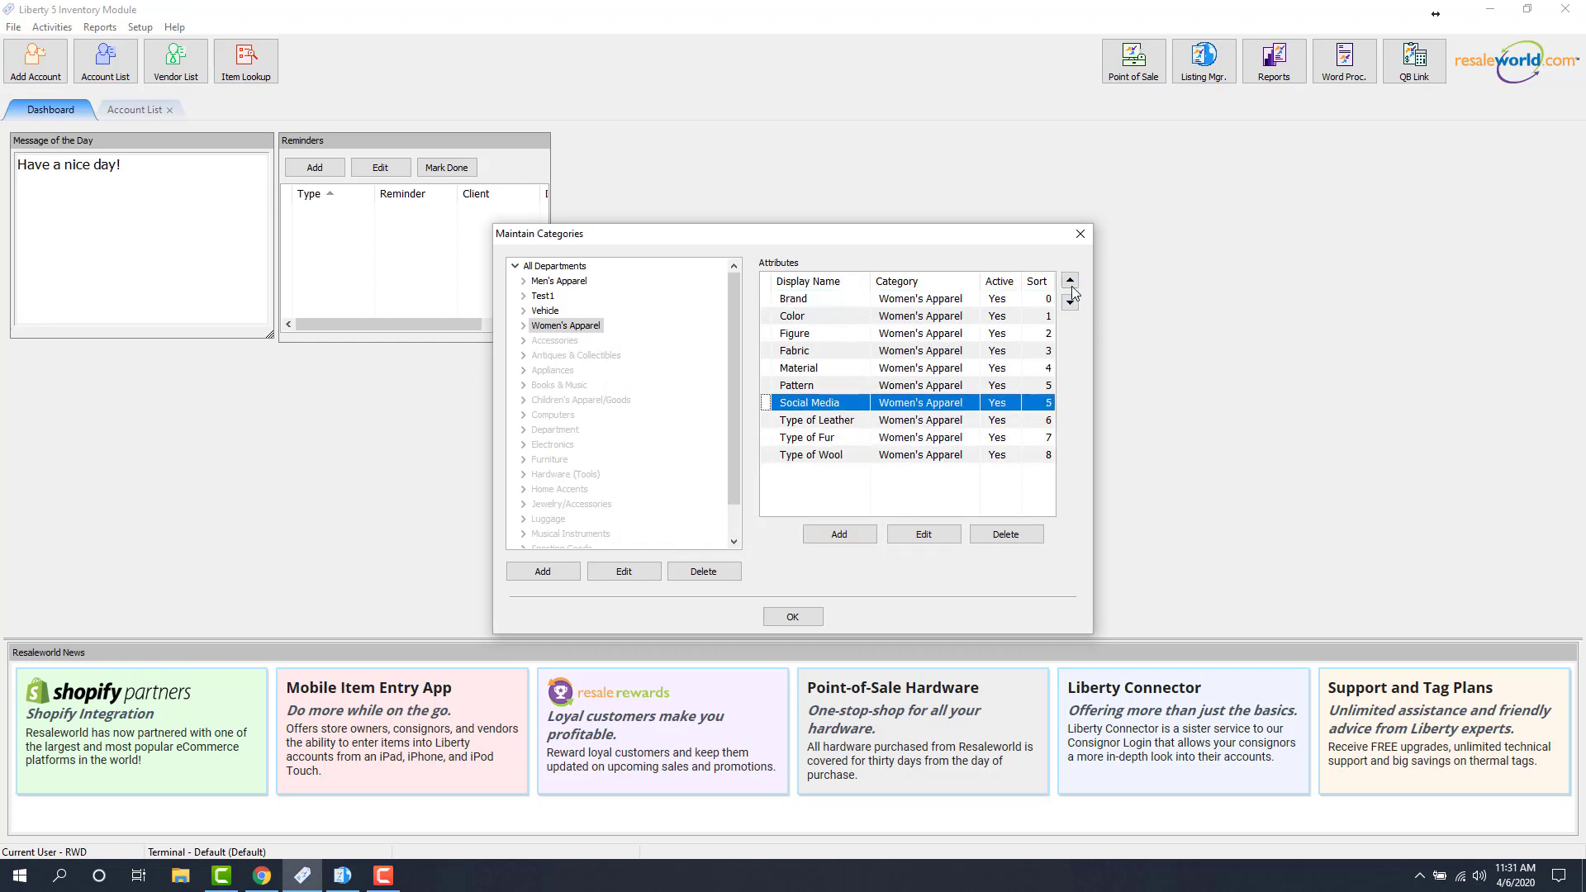
click(1071, 281)
click(1070, 281)
click(1070, 281)
click(1071, 280)
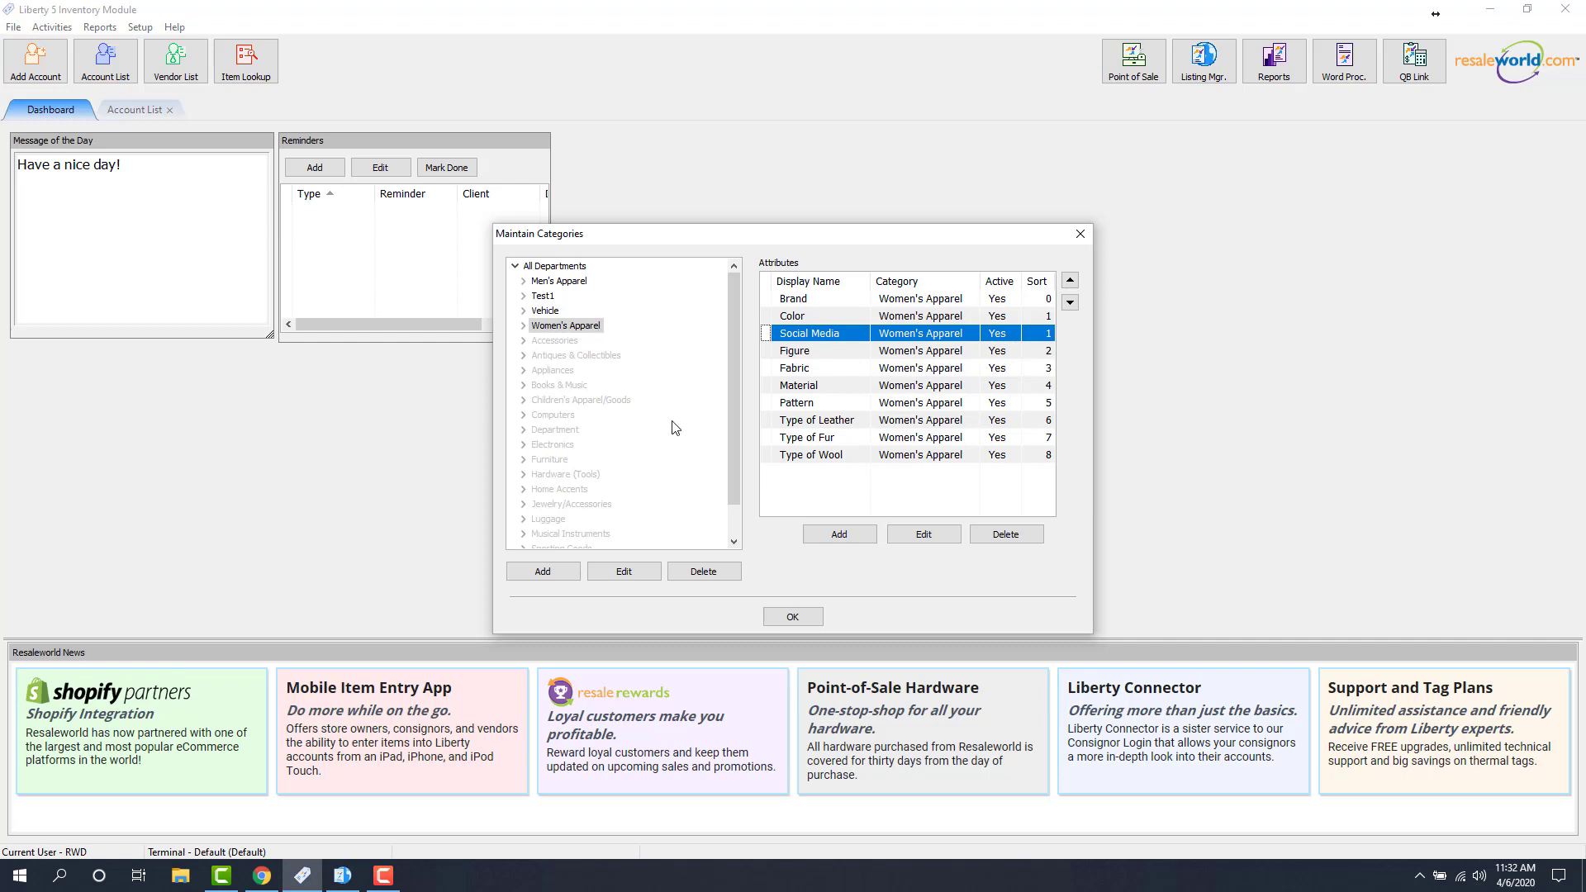
click(785, 625)
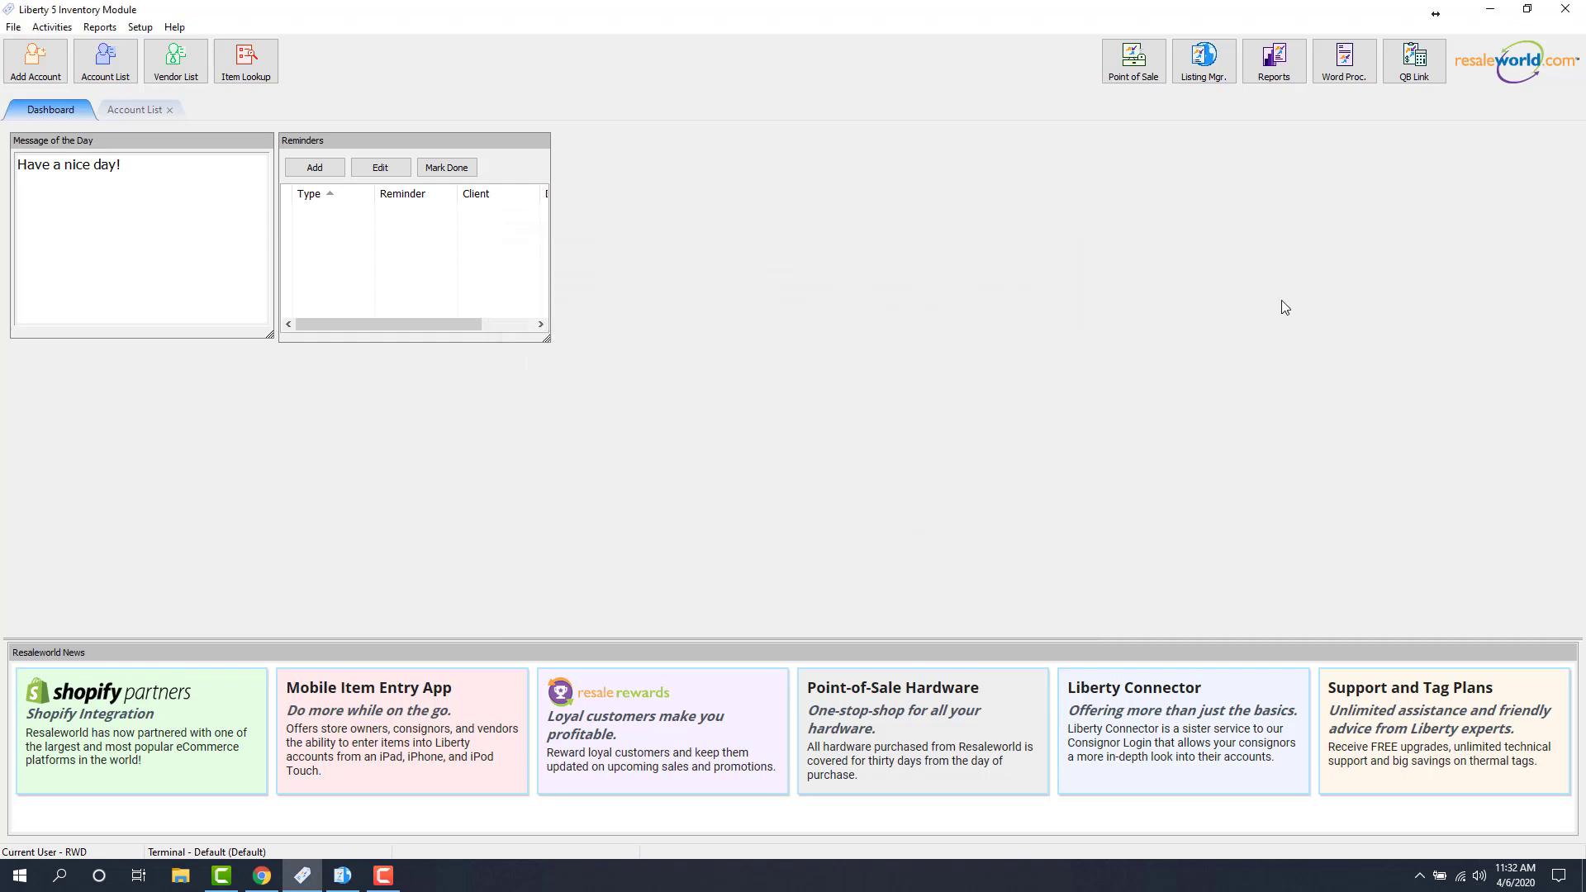
Step: Load facebook.com in a new browser tab and search for 'state of mind consignment'
click(1492, 15)
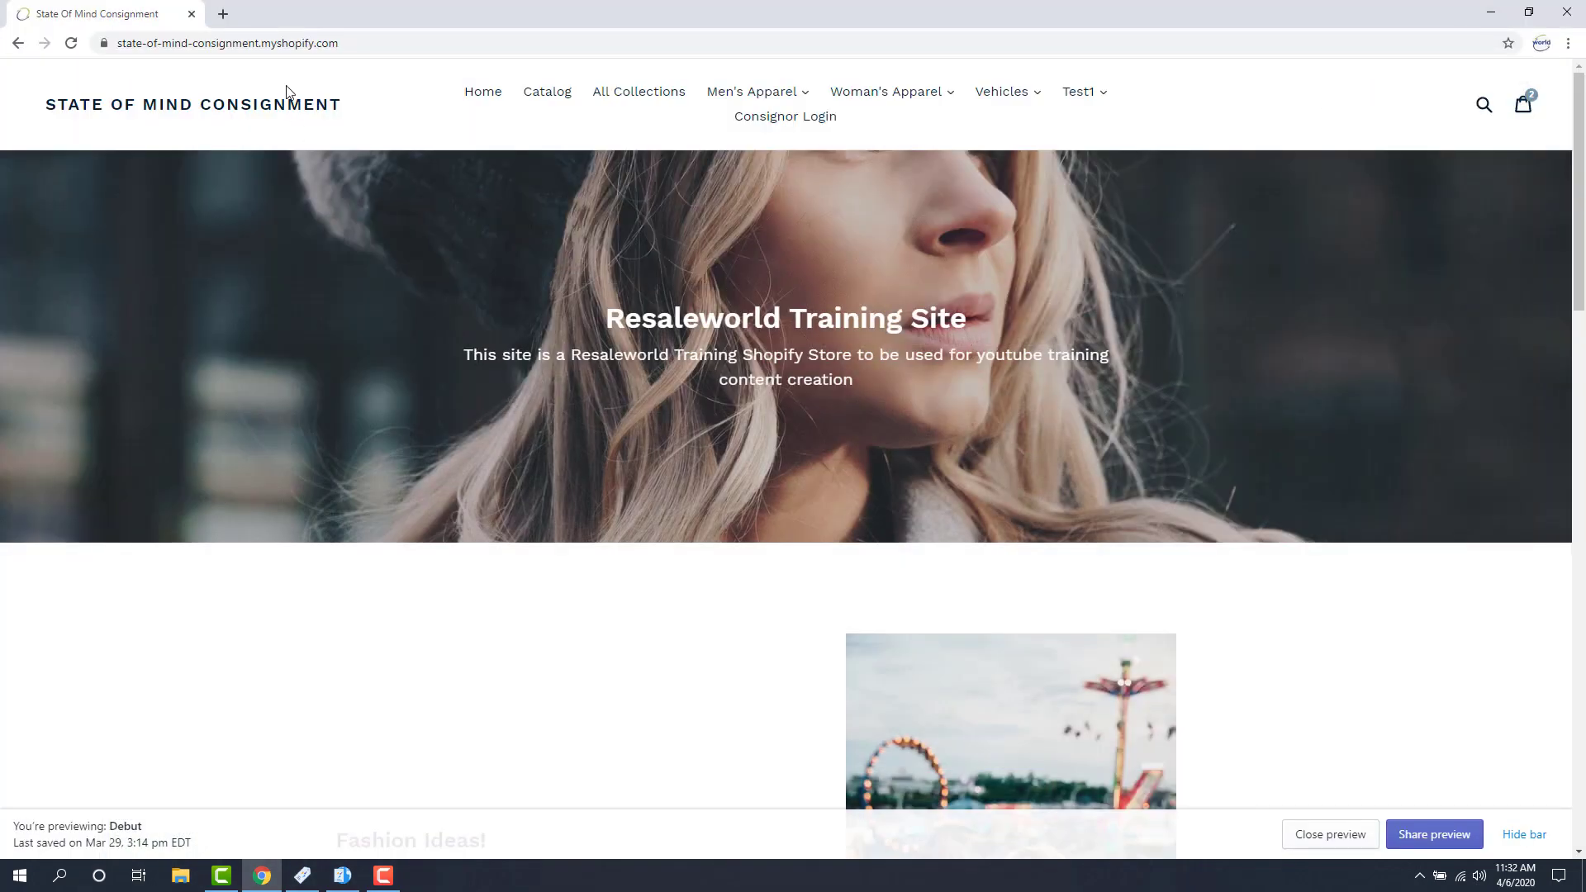
click(223, 14)
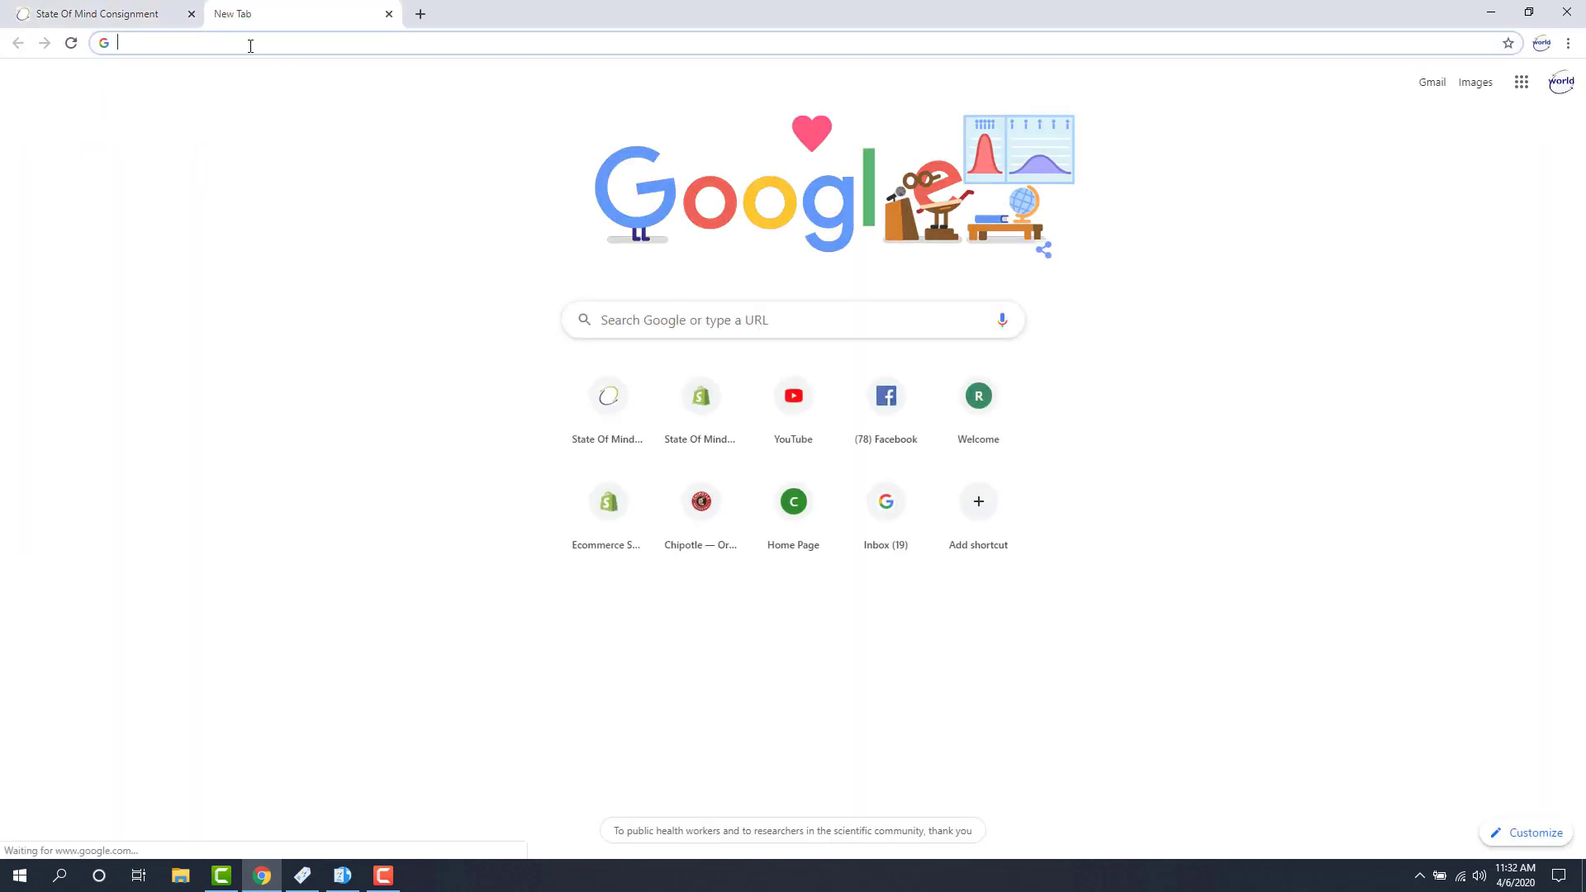
text(facebook.com)
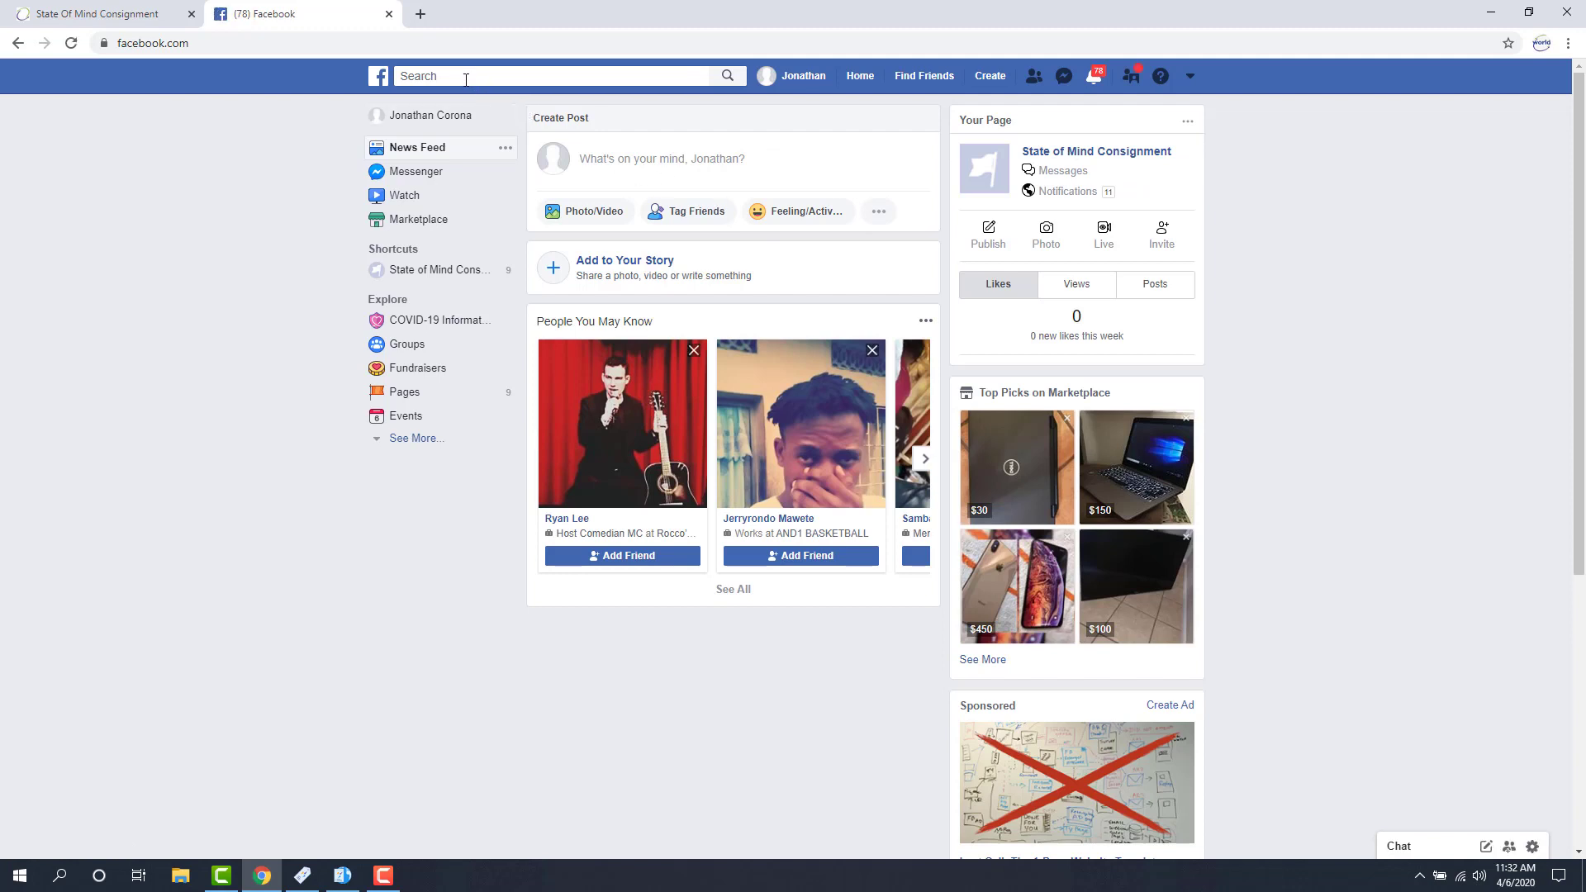
click(579, 72)
text(state )
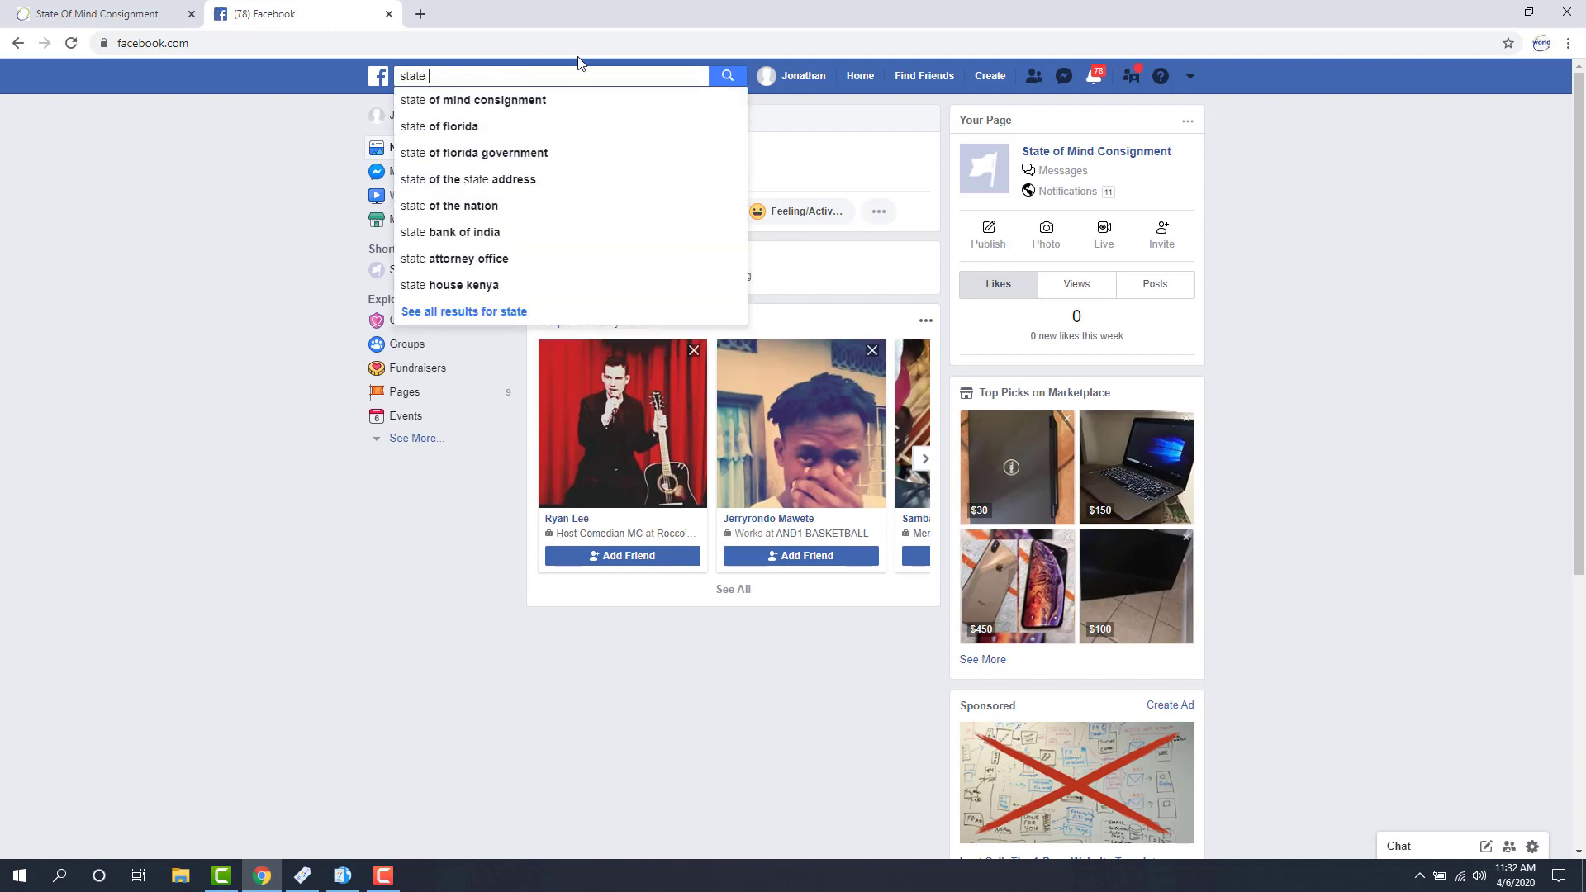
text(of mind consignment)
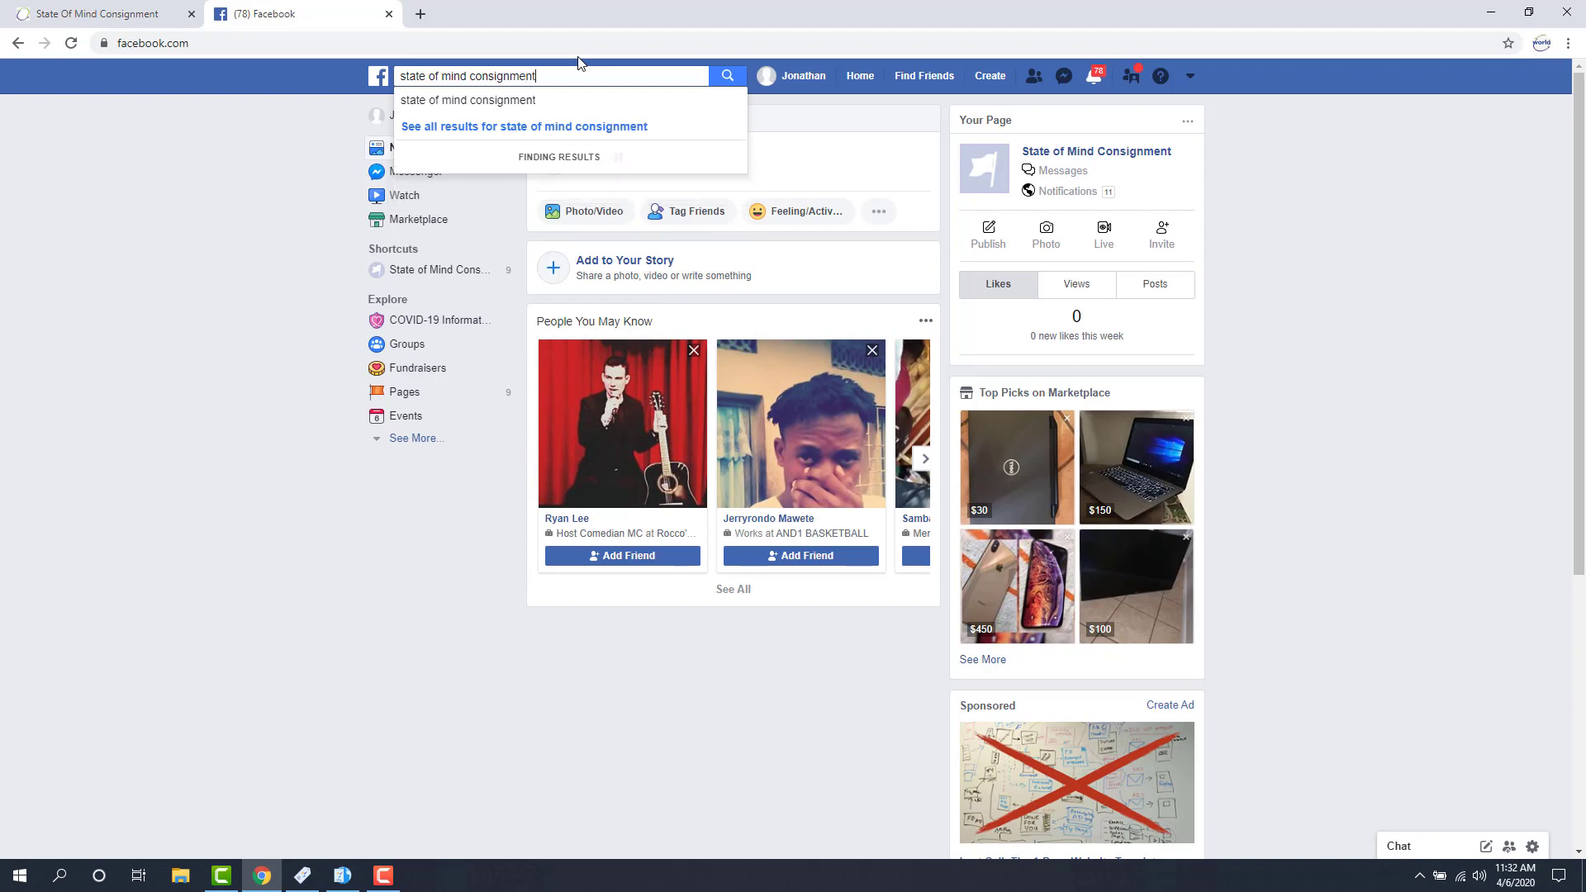
key(Return)
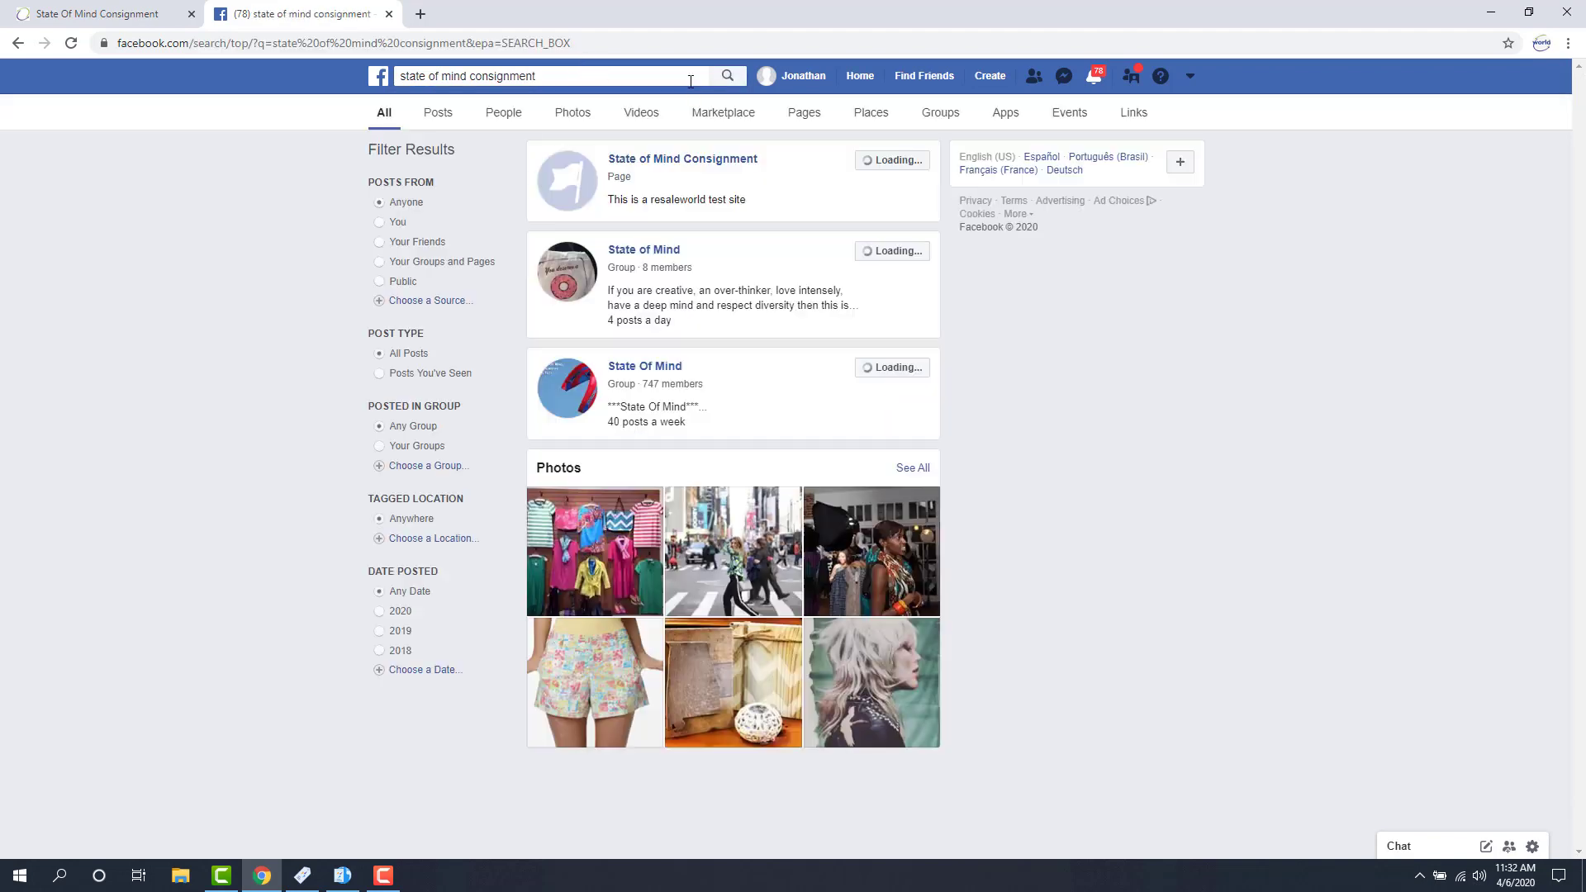
Step: Open the State of Mind Consignment Page's Templates and Tabs settings
click(632, 160)
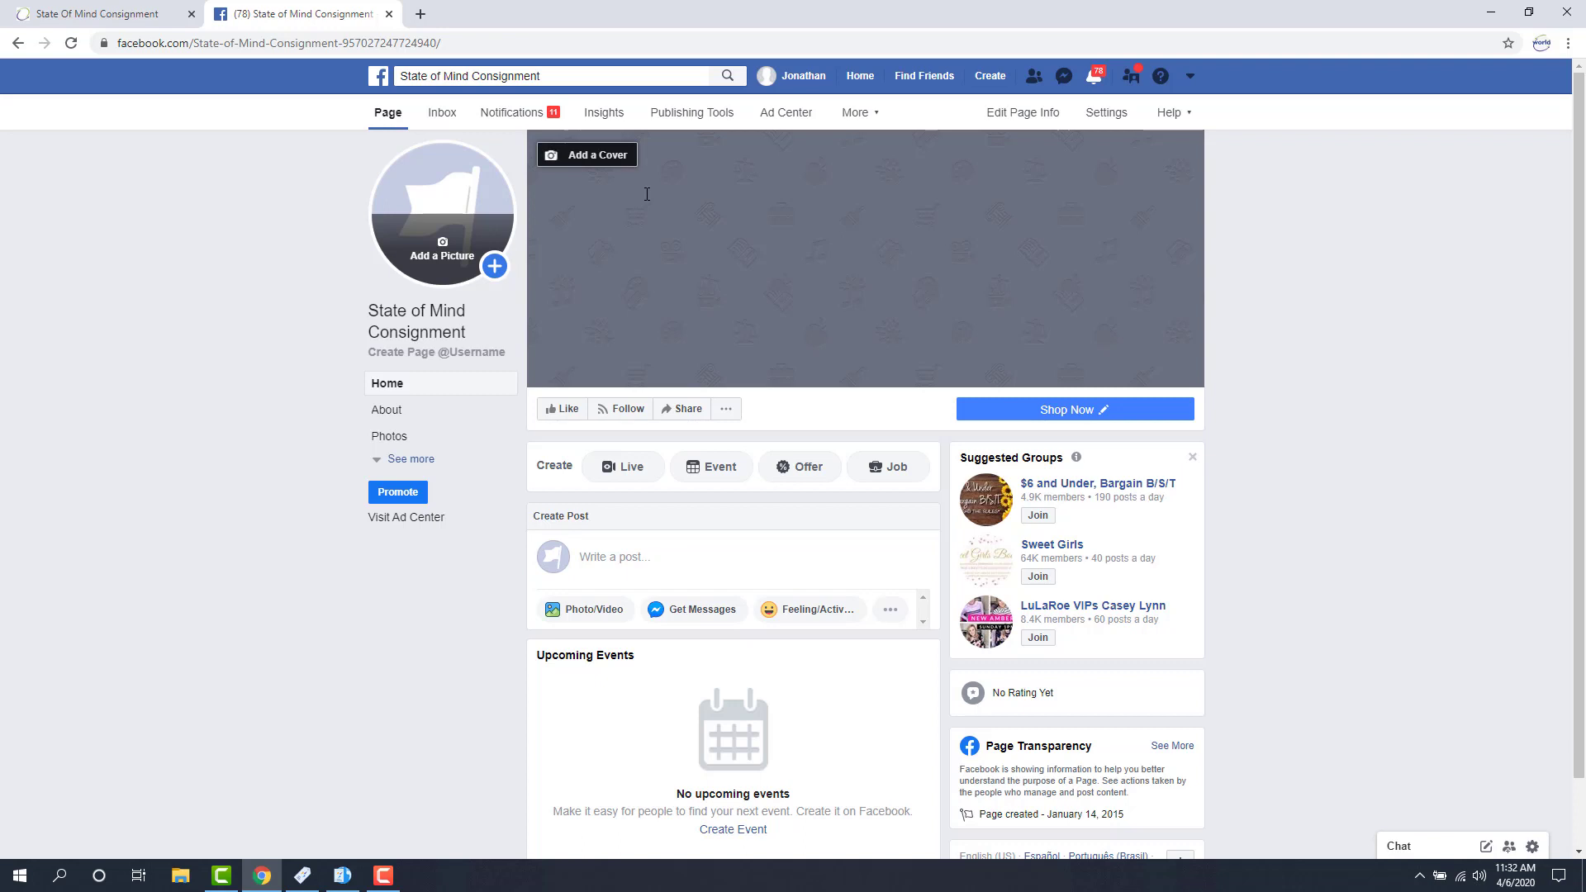
click(1110, 118)
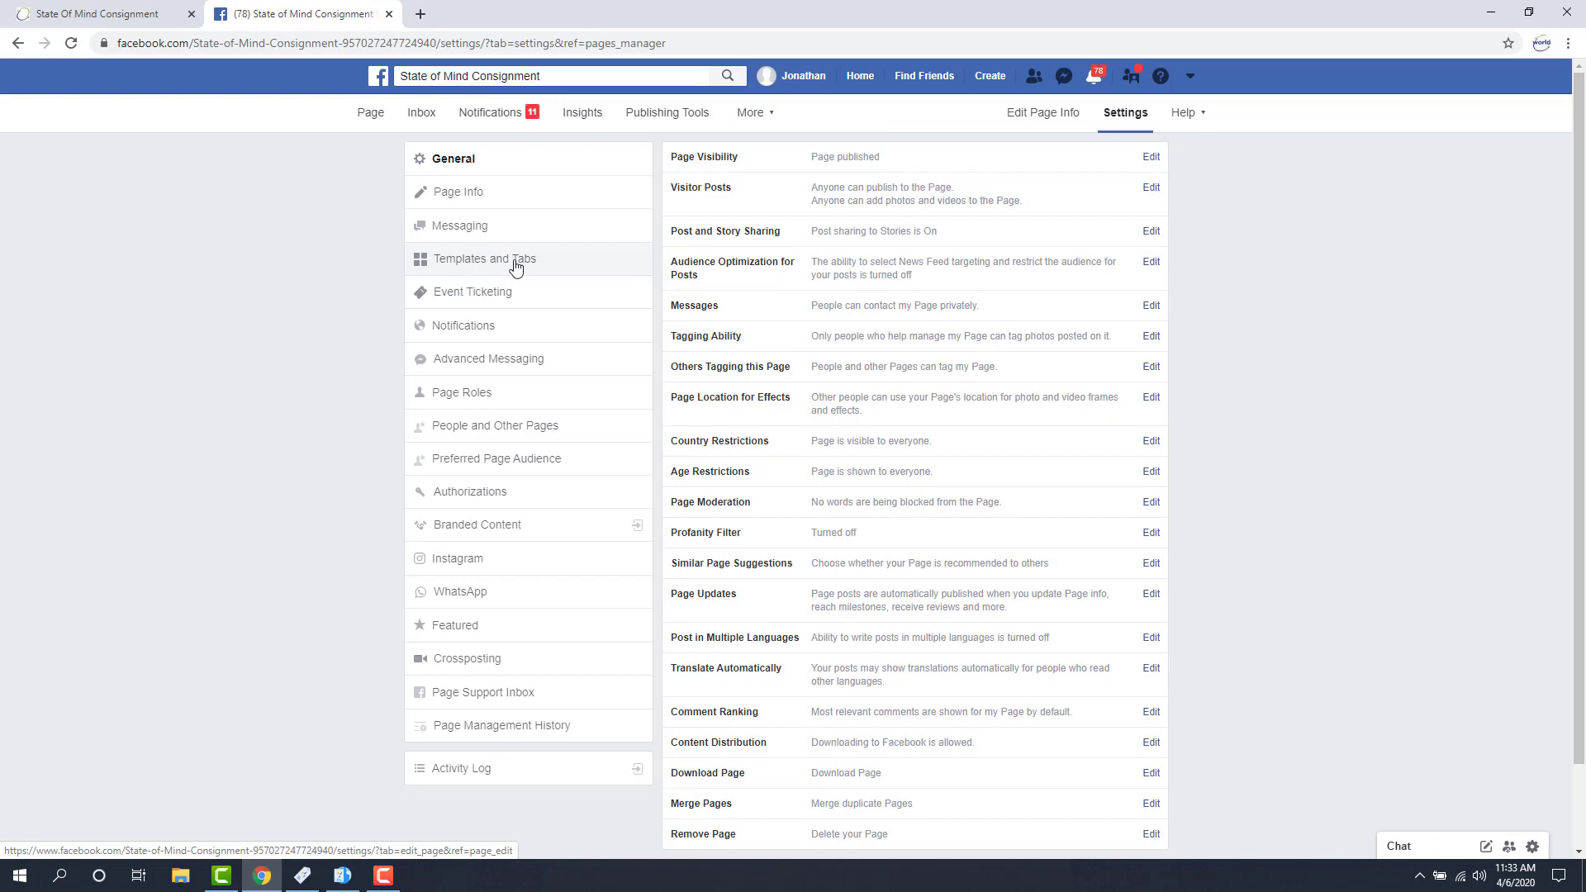
click(503, 269)
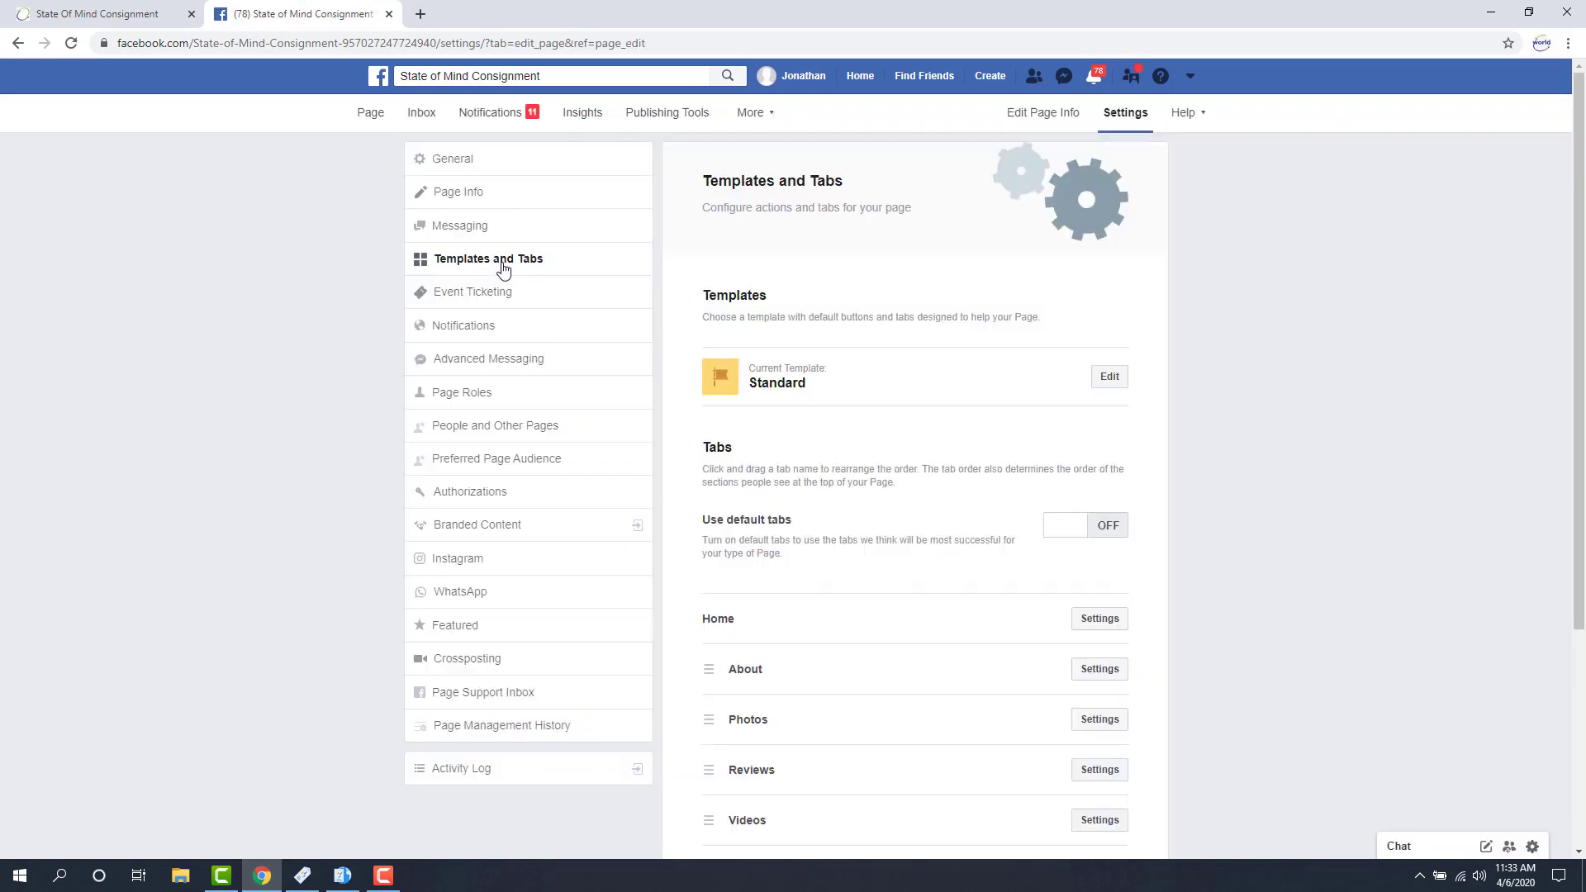
scroll(841, 343, down, 4)
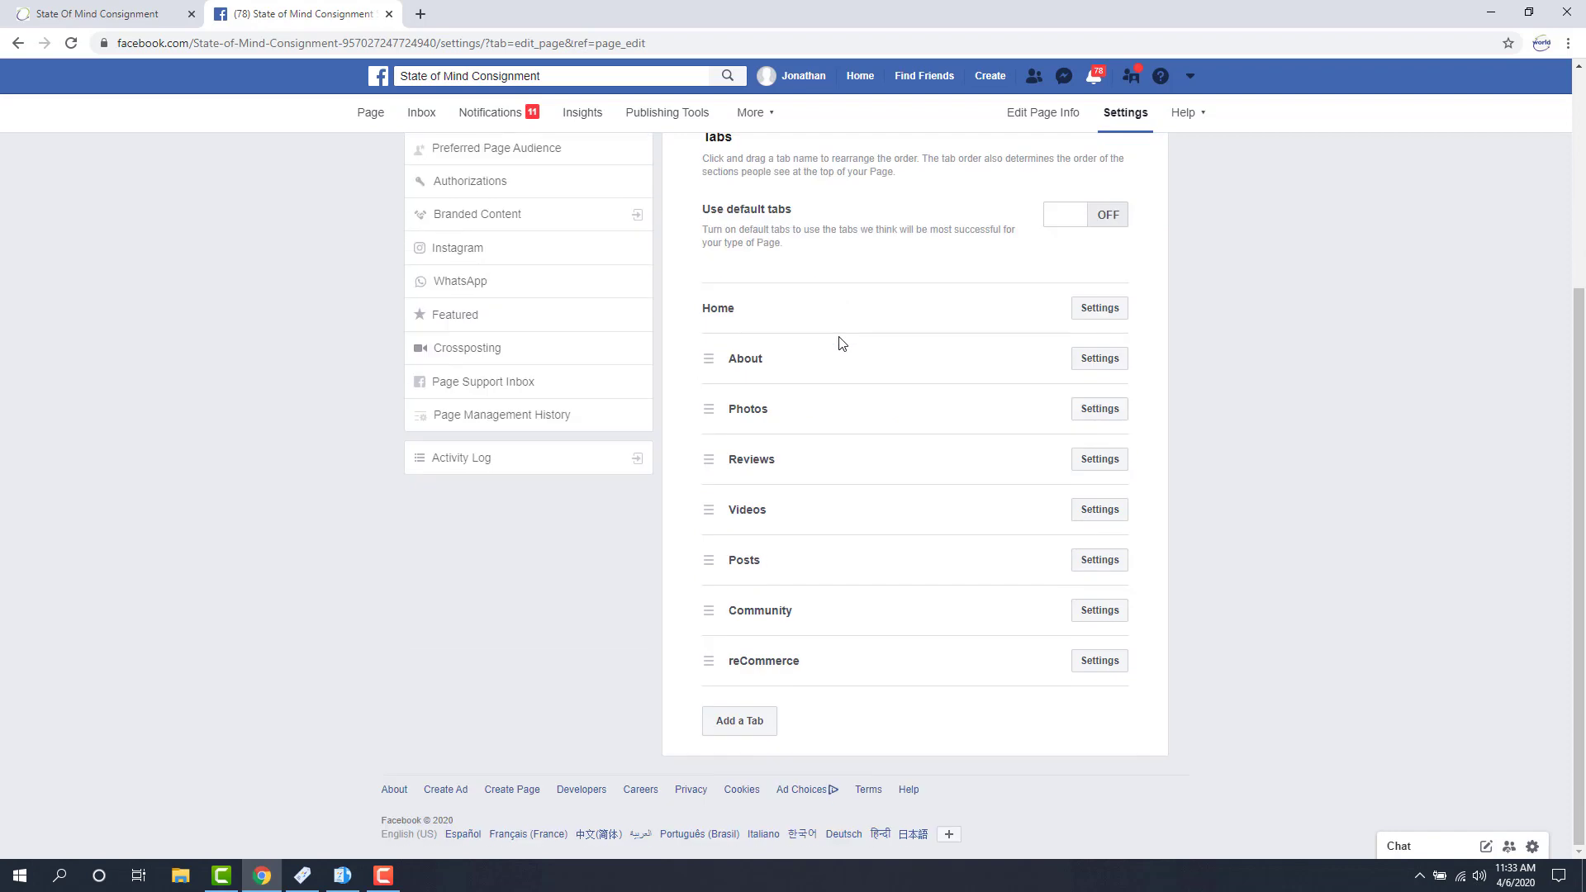
Step: Add the Shop tab to the Page and drag it to sit right after About
click(739, 721)
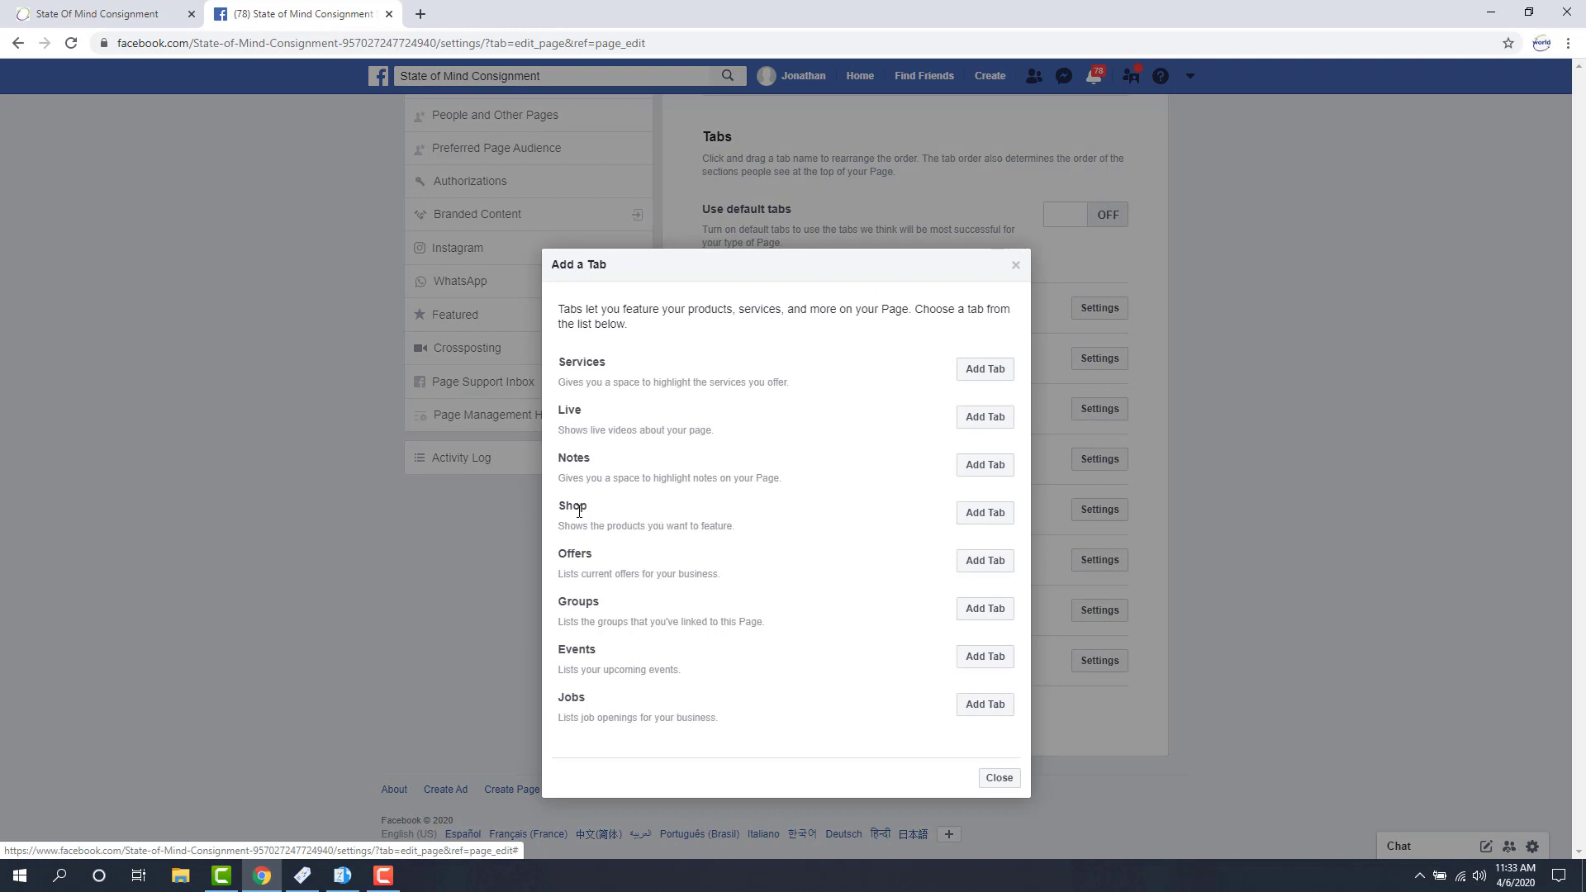
click(983, 513)
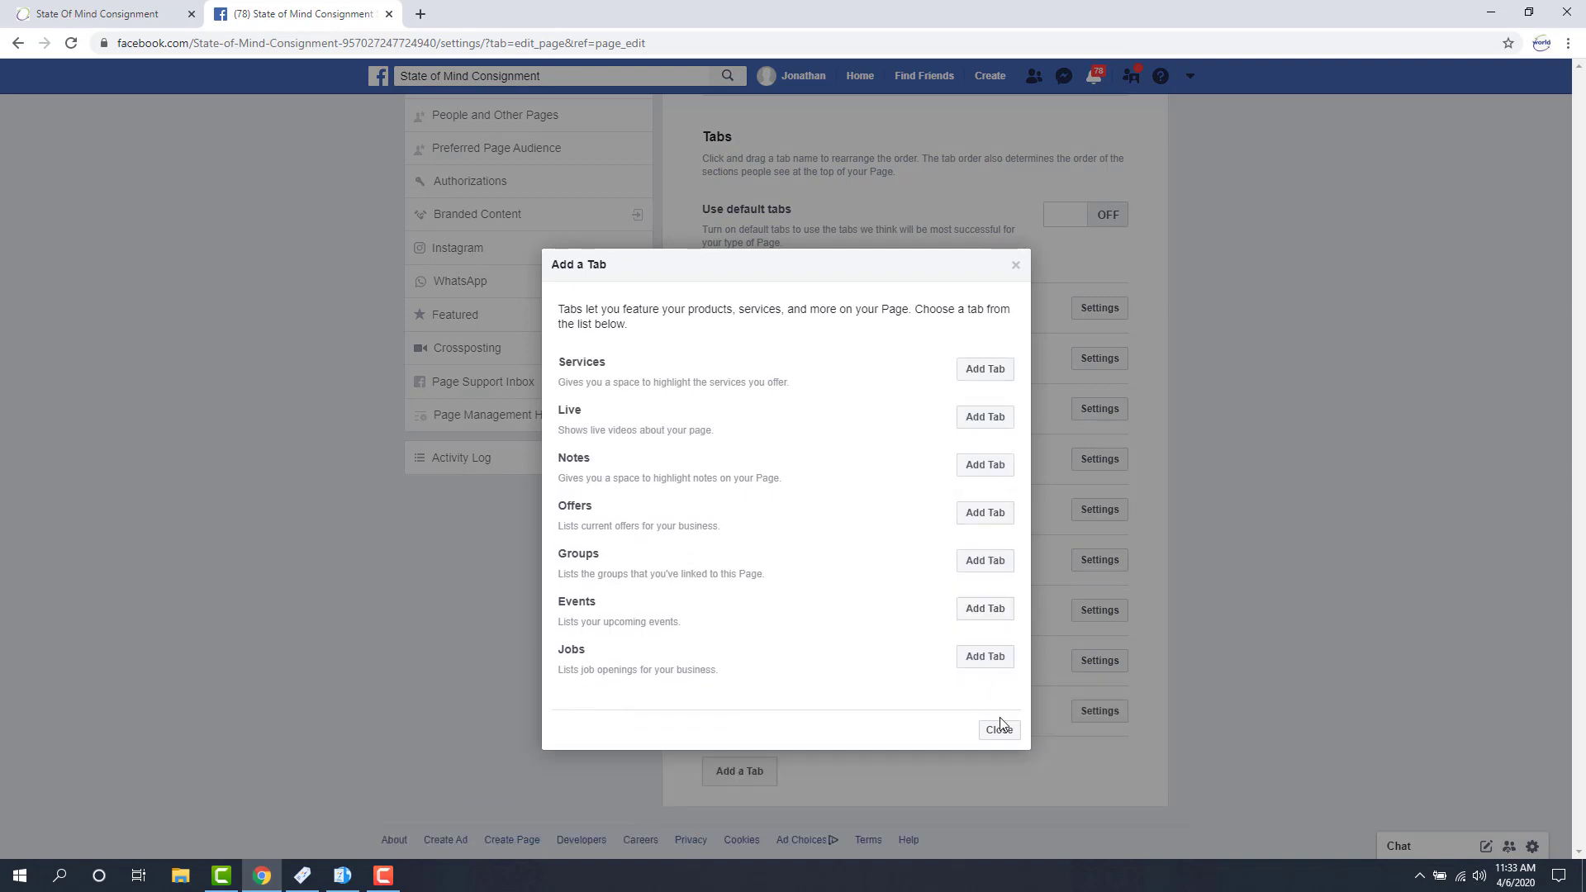
click(1000, 731)
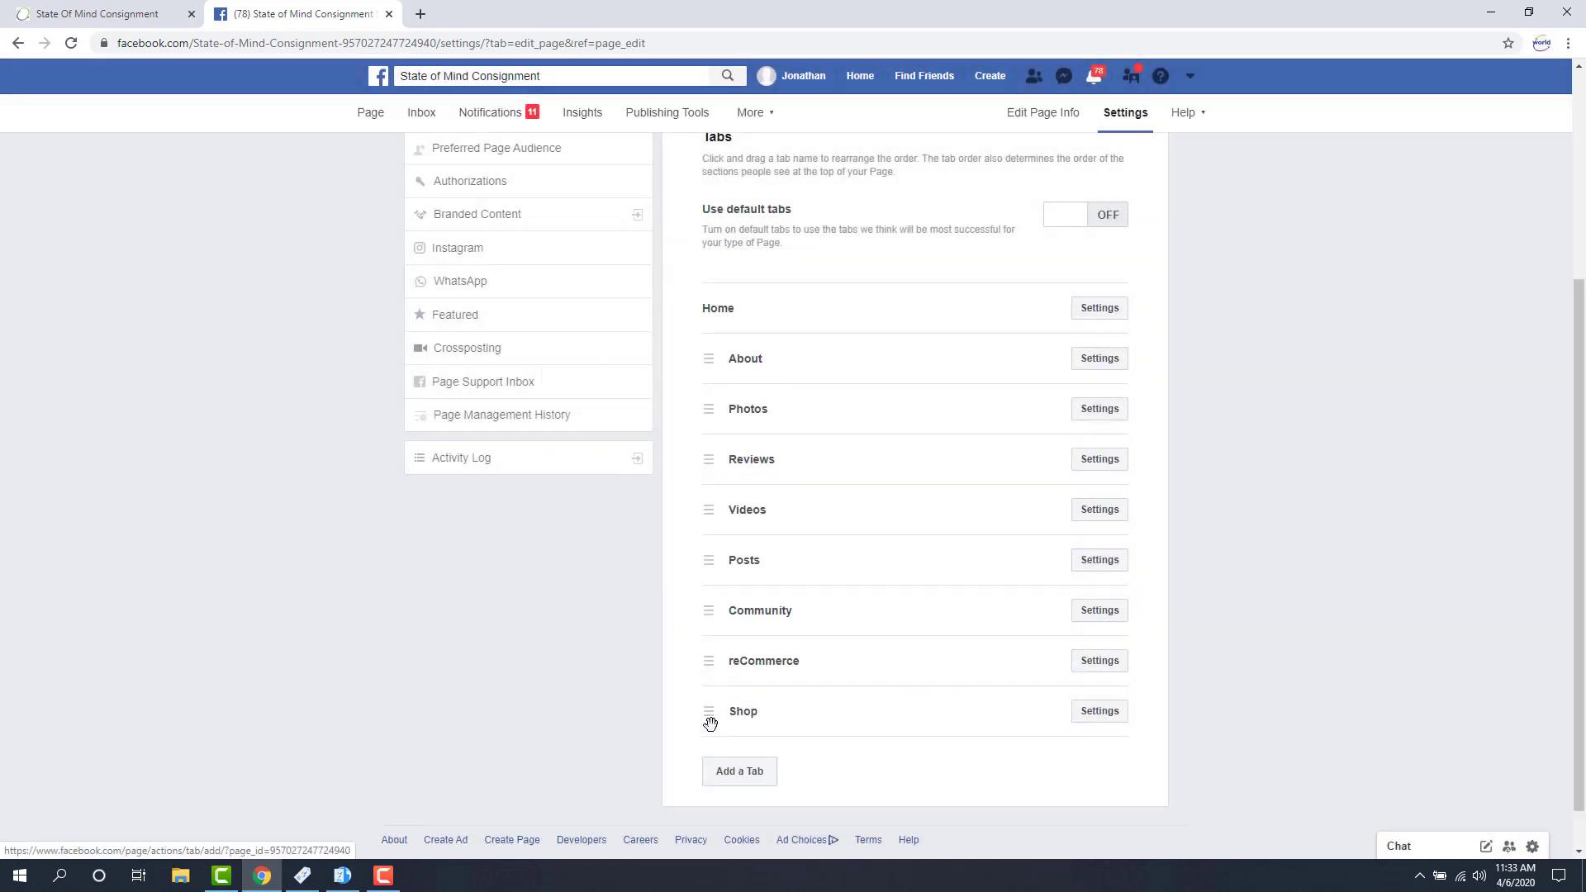
drag(710, 724, 710, 420)
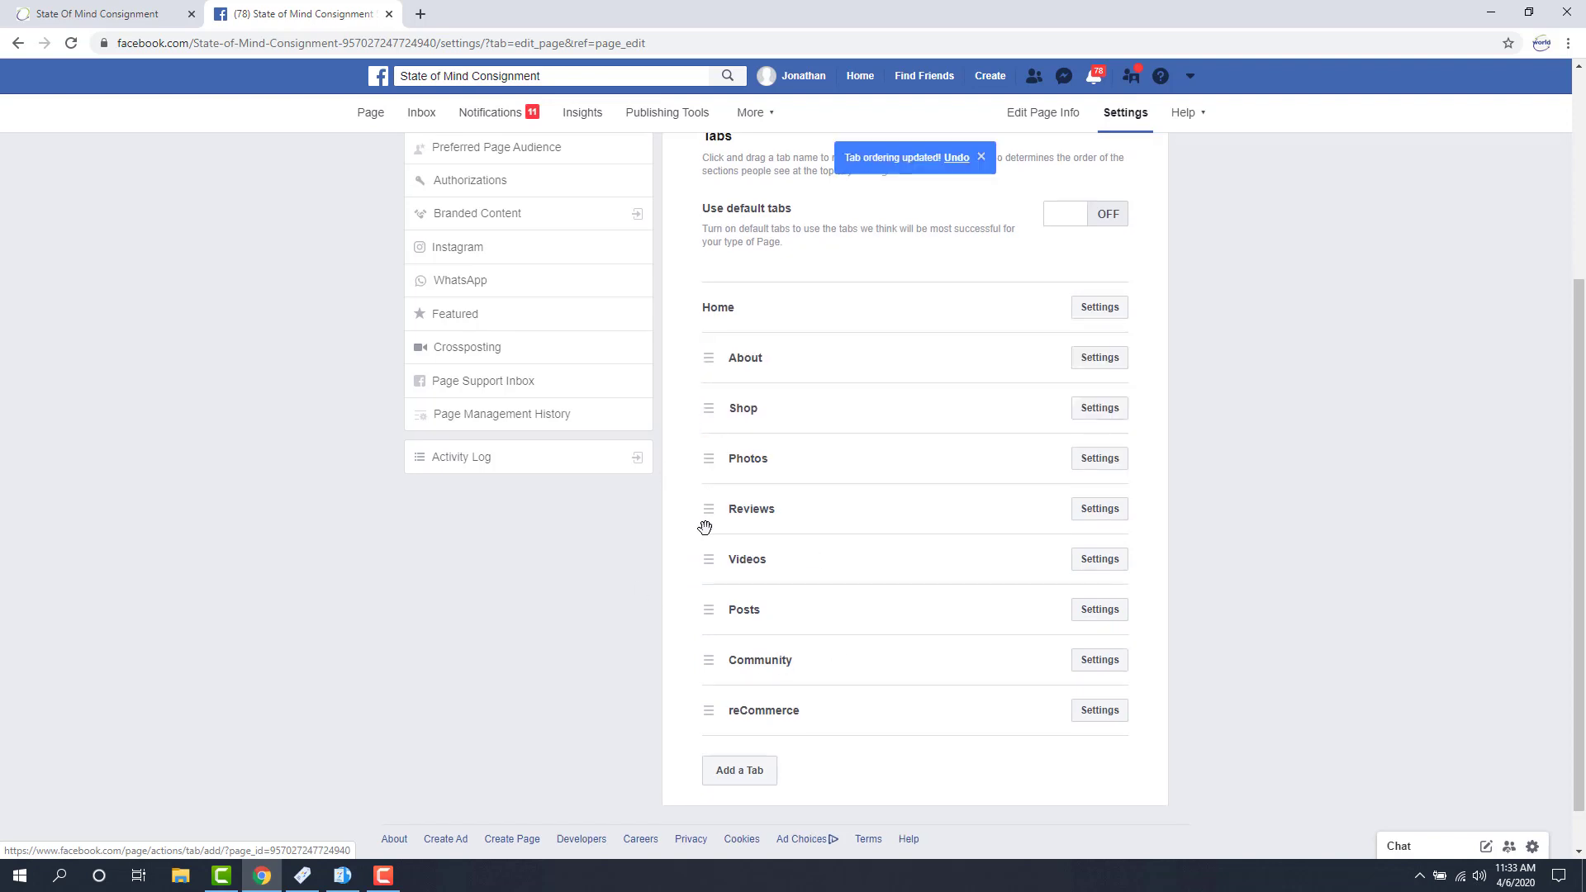
scroll(705, 528, up, 3)
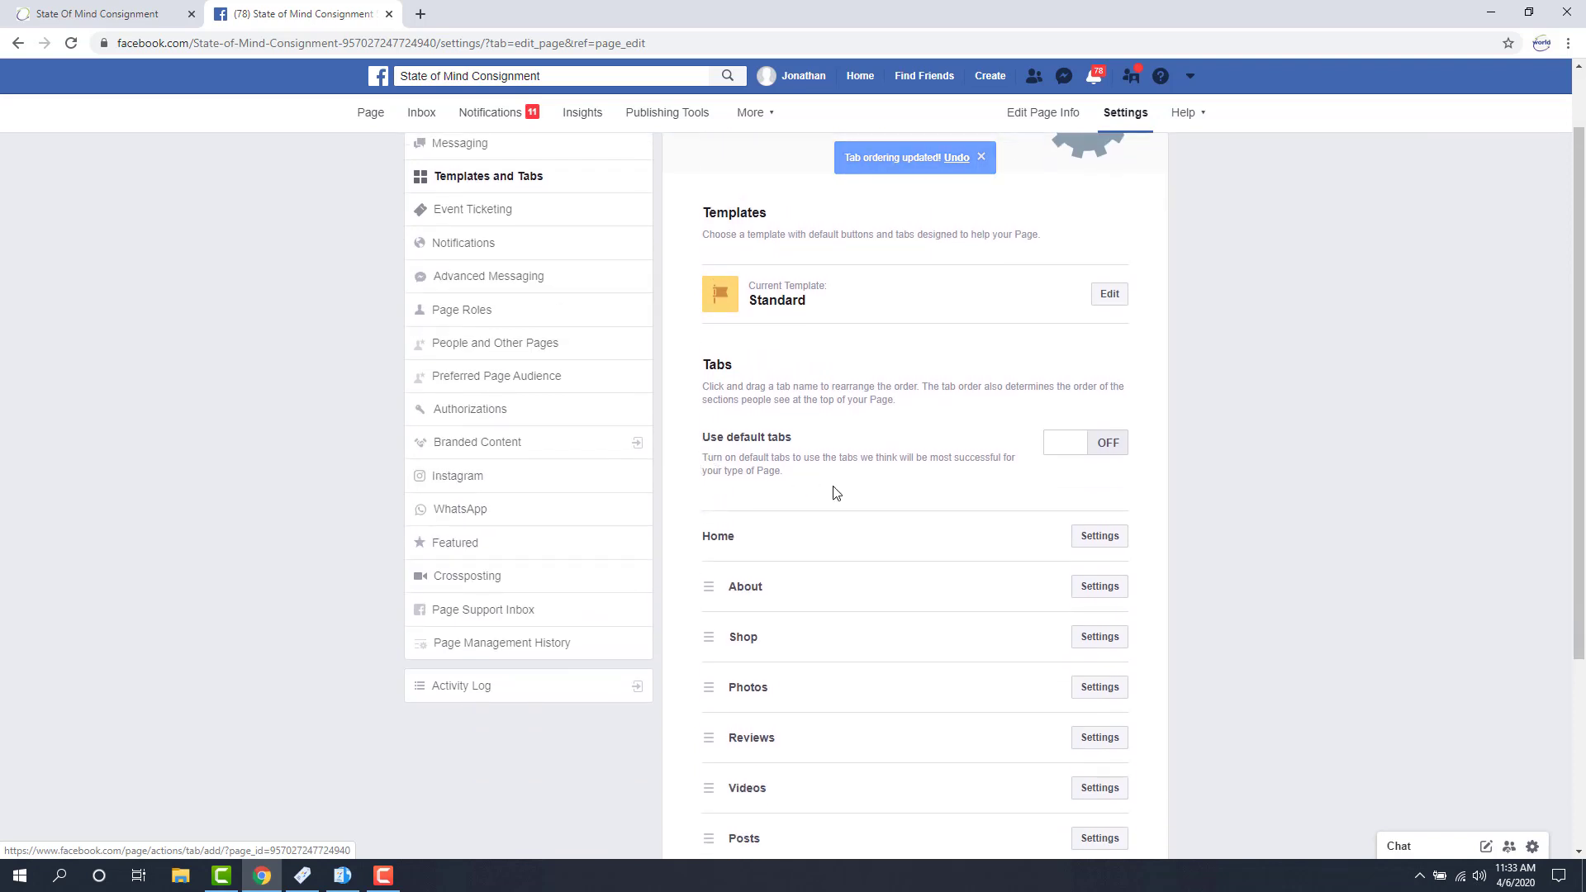
scroll(785, 517, down, 3)
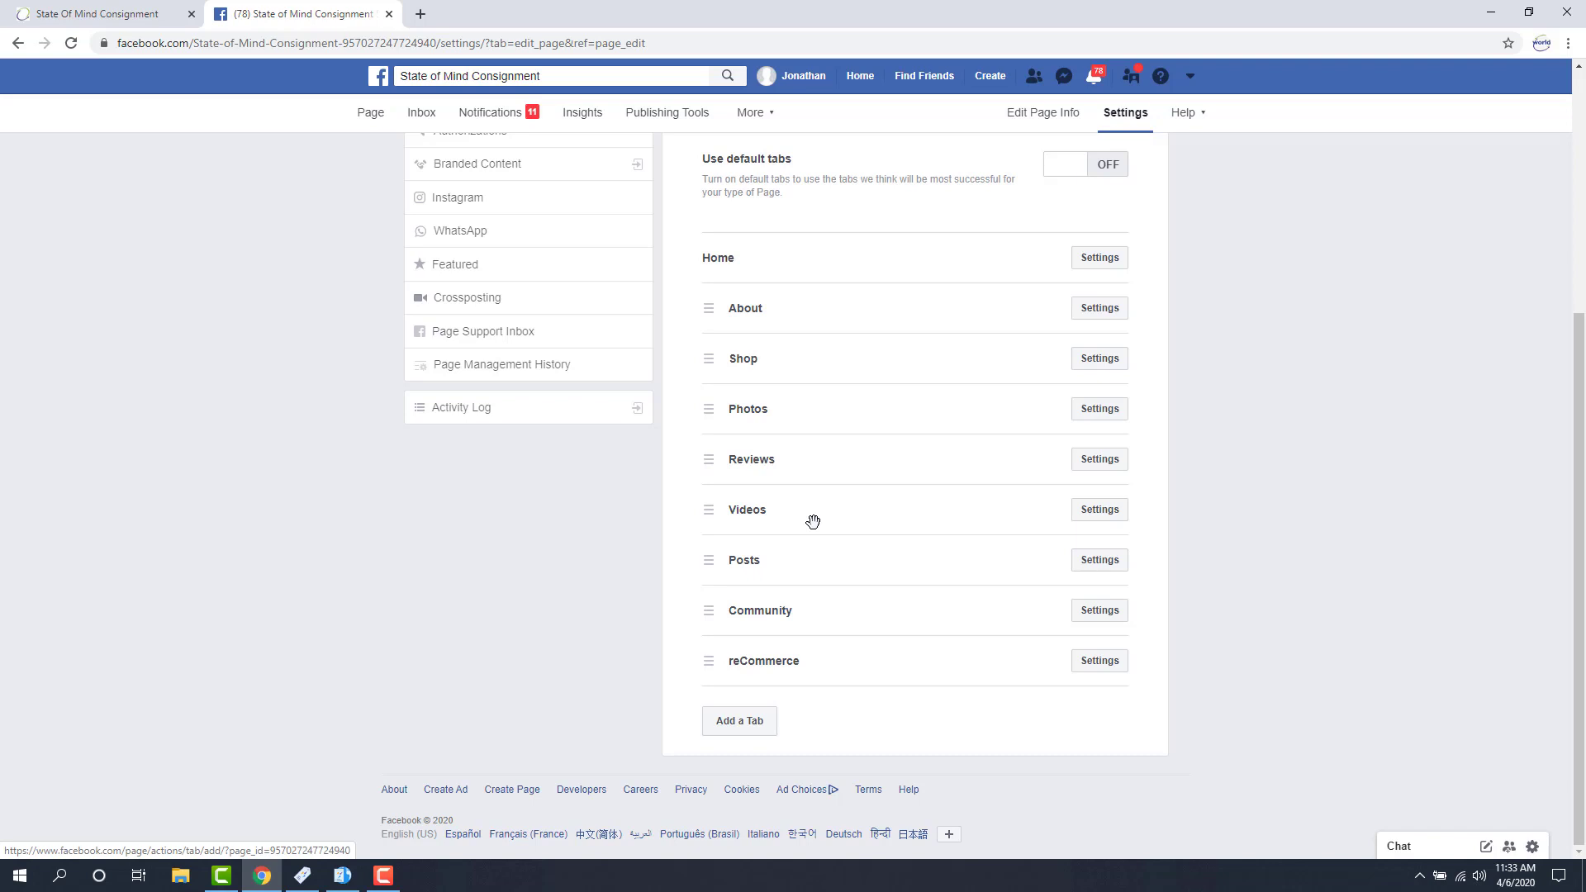
scroll(925, 442, up, 4)
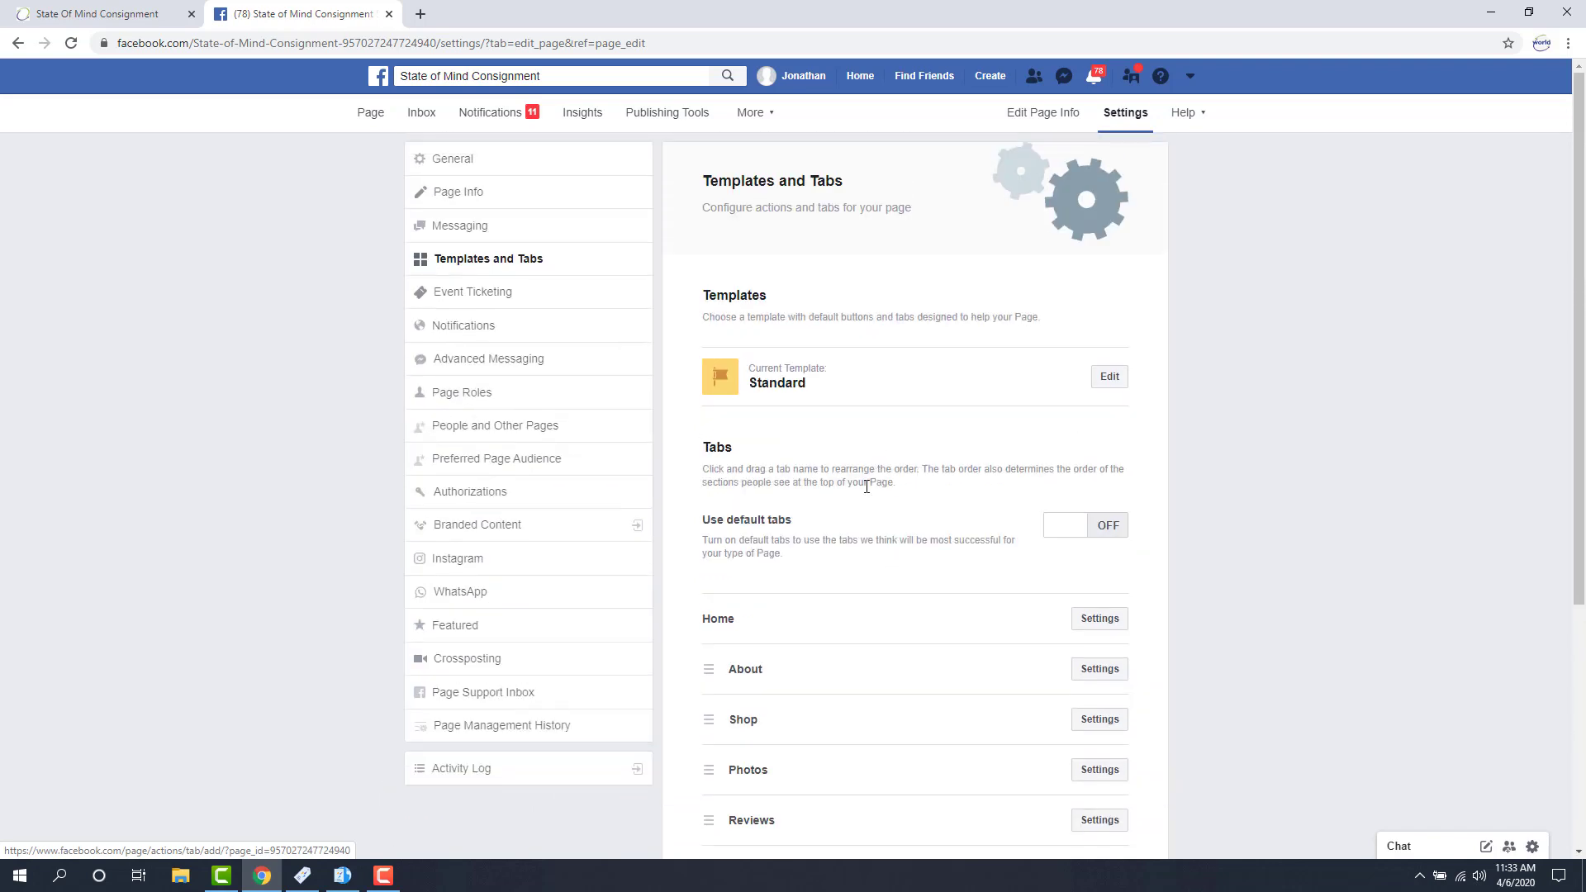
Step: Make the Page's action button Shop Now, sending visitors to the Shop section on the Page
click(378, 114)
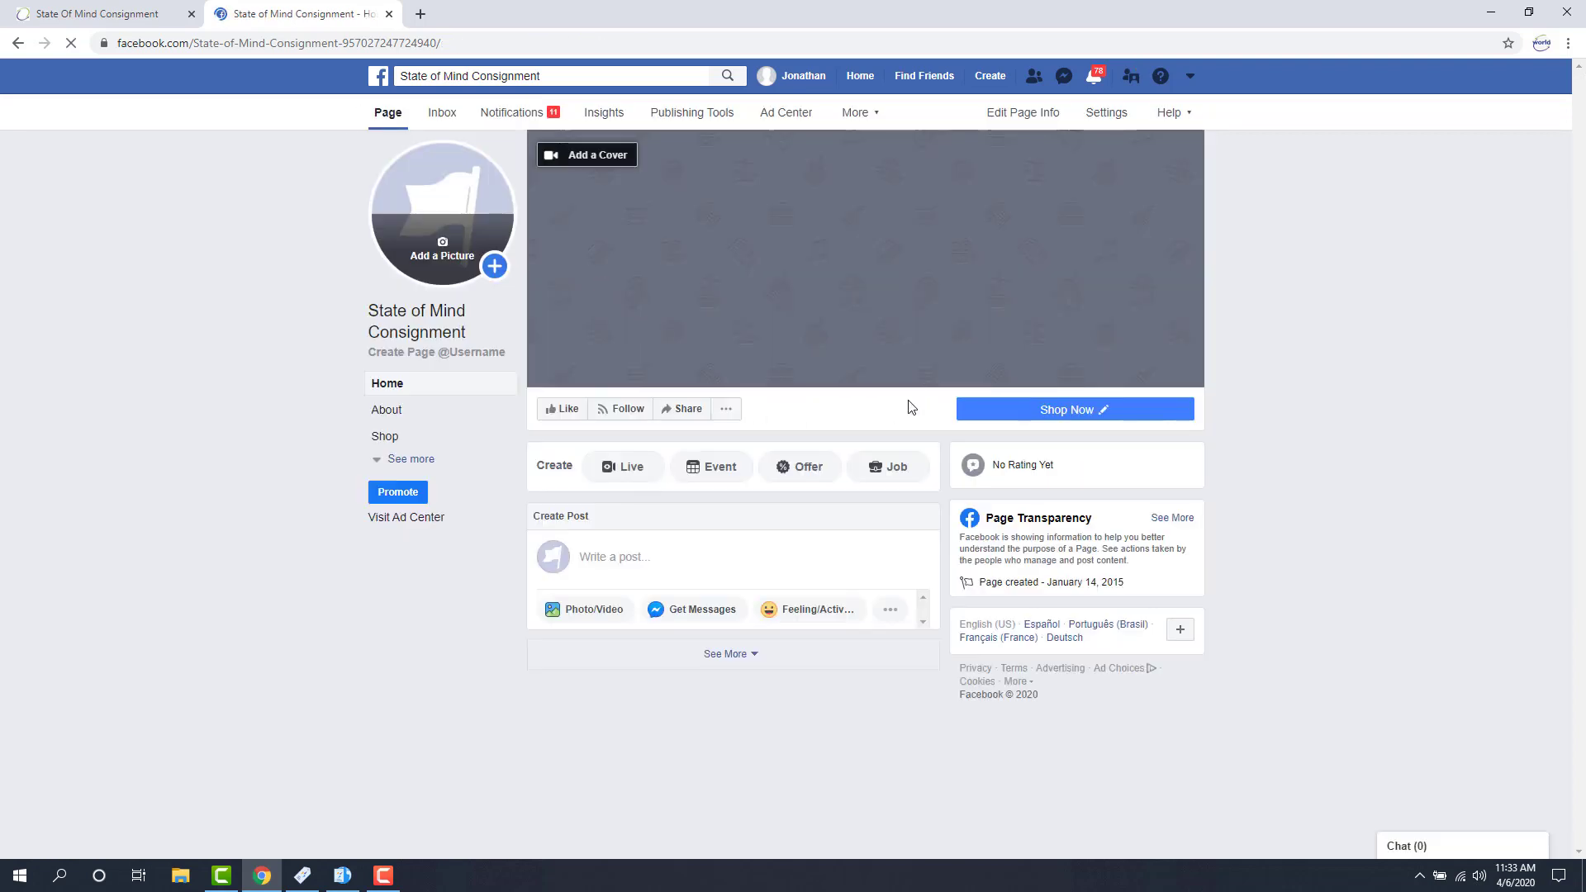
click(1106, 412)
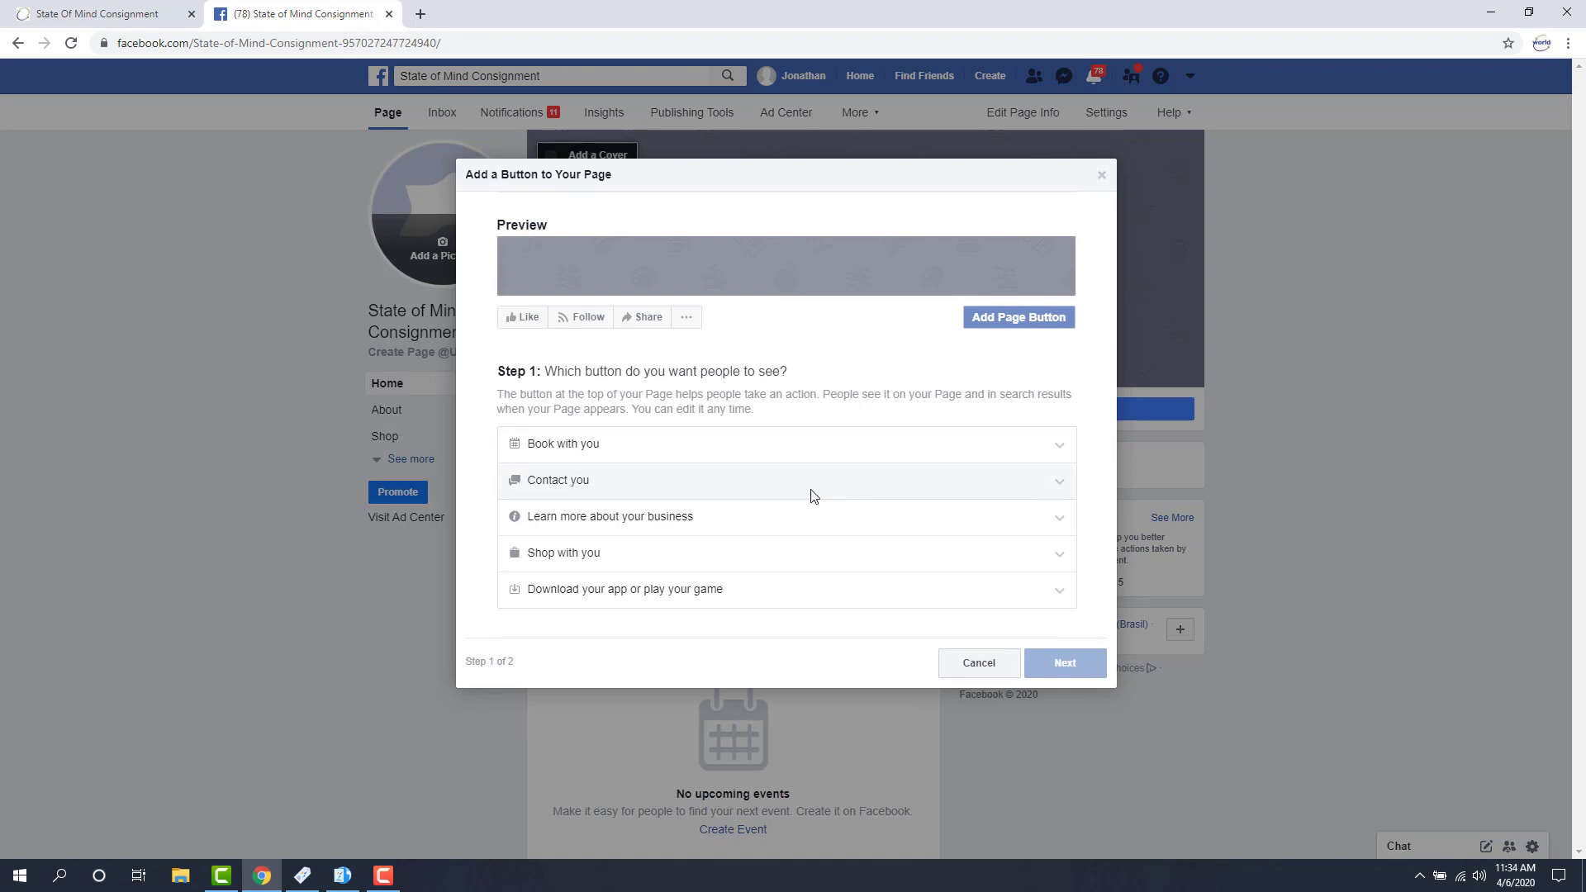
click(570, 554)
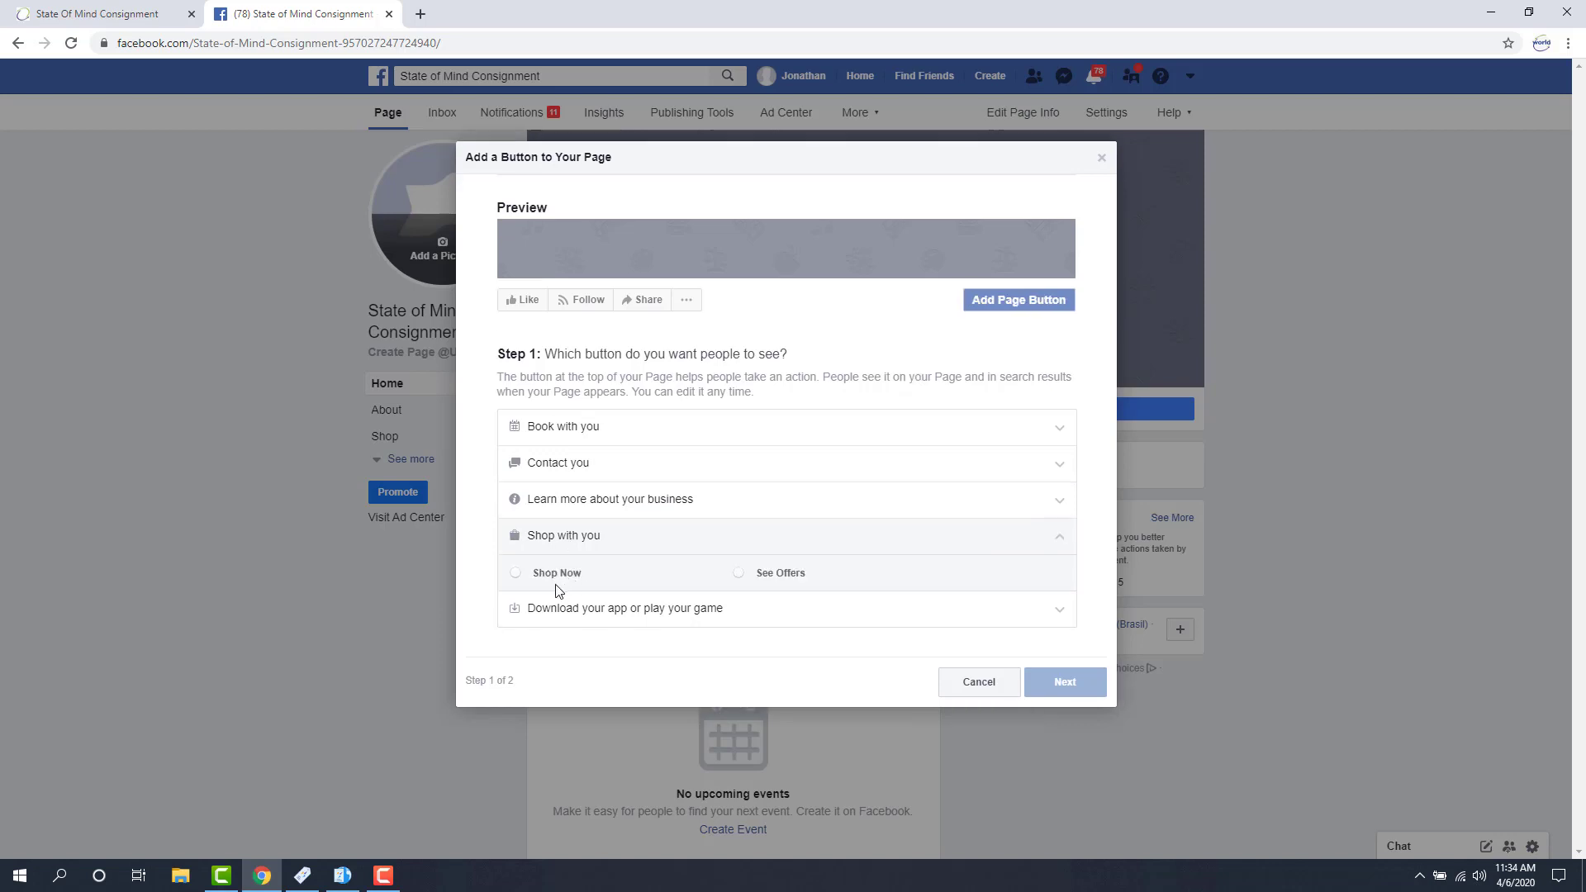
click(546, 576)
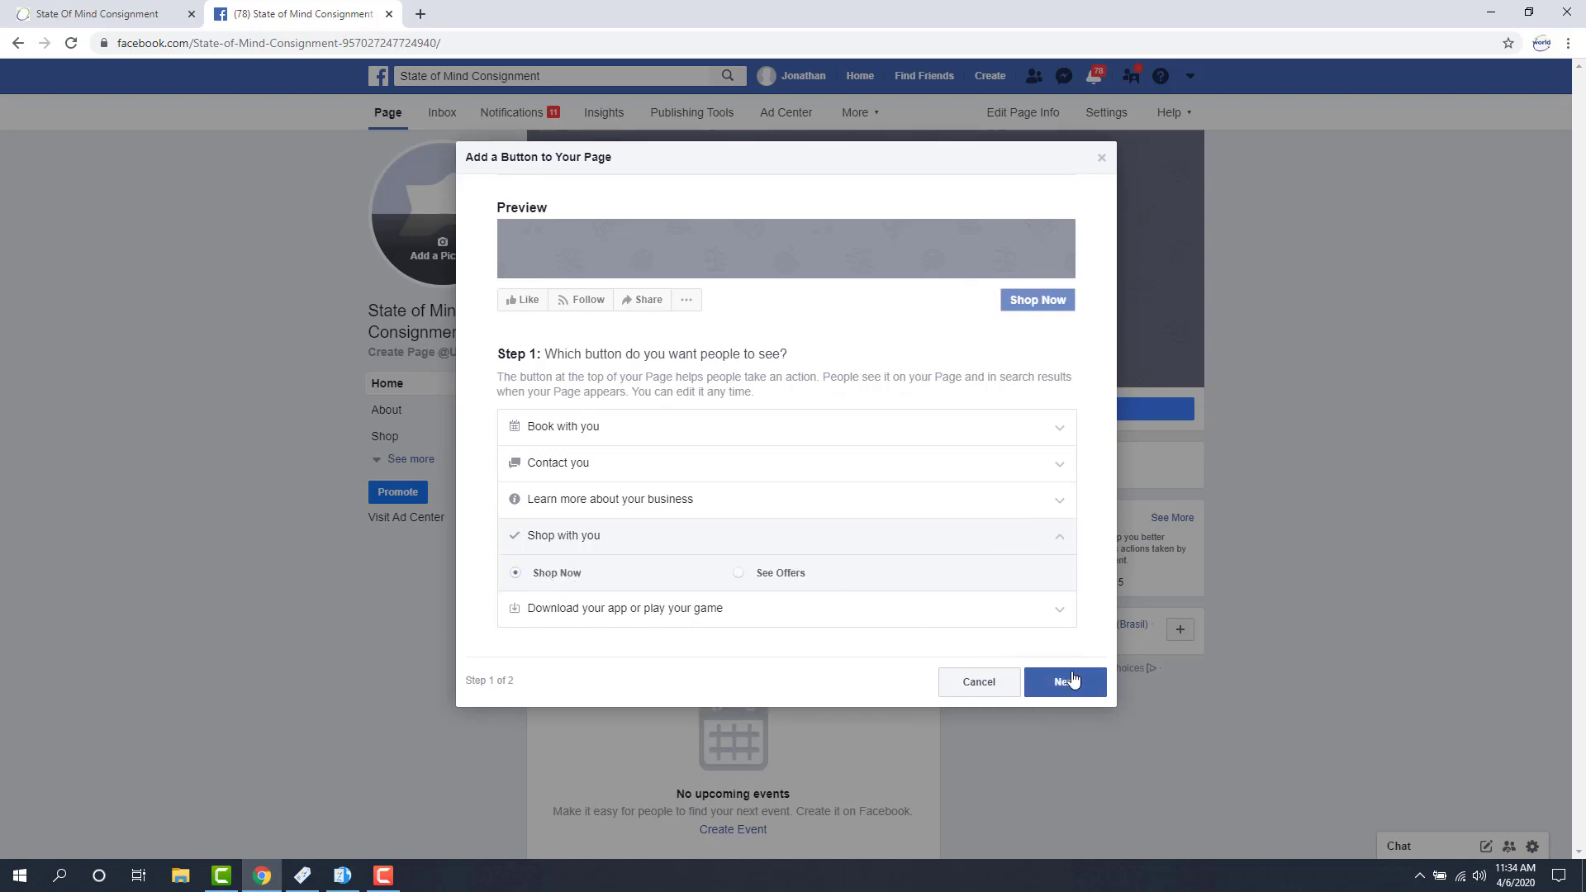
click(1066, 681)
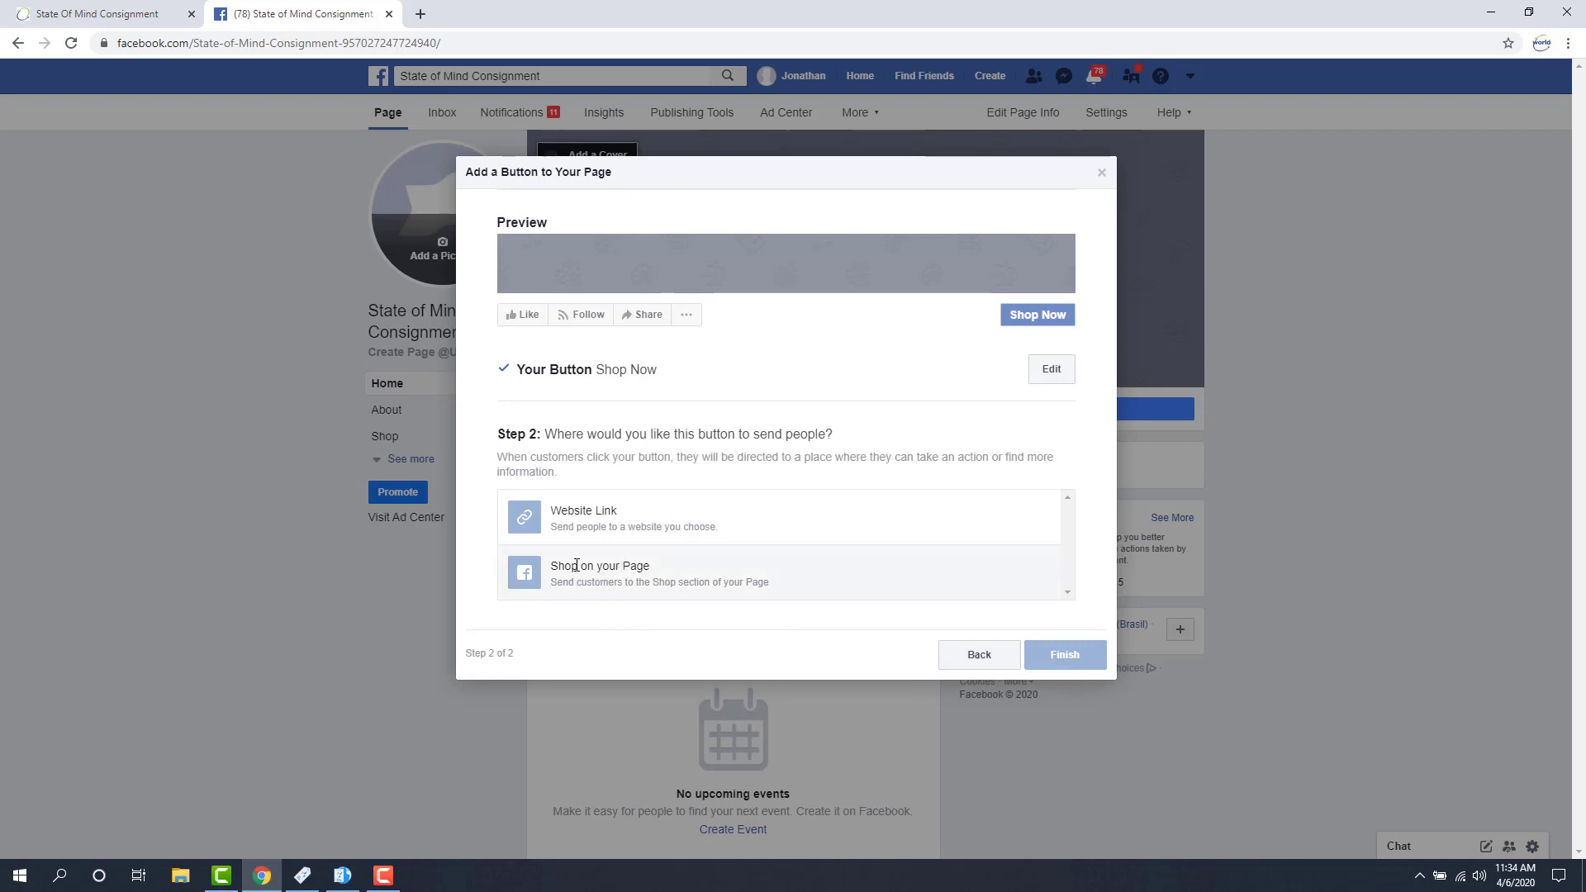
click(537, 575)
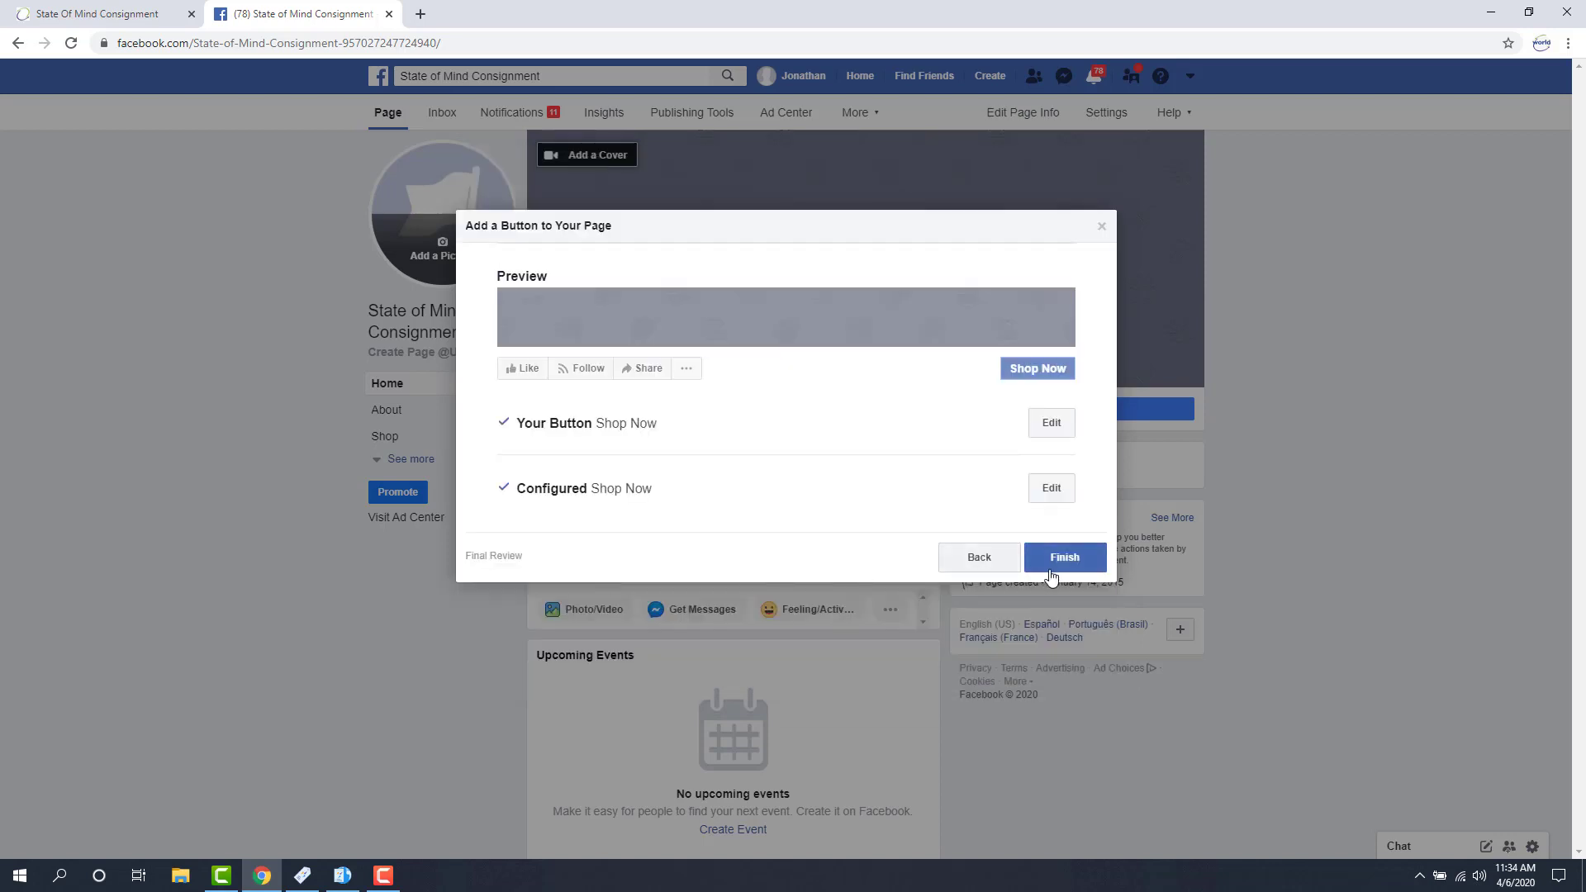
click(1027, 559)
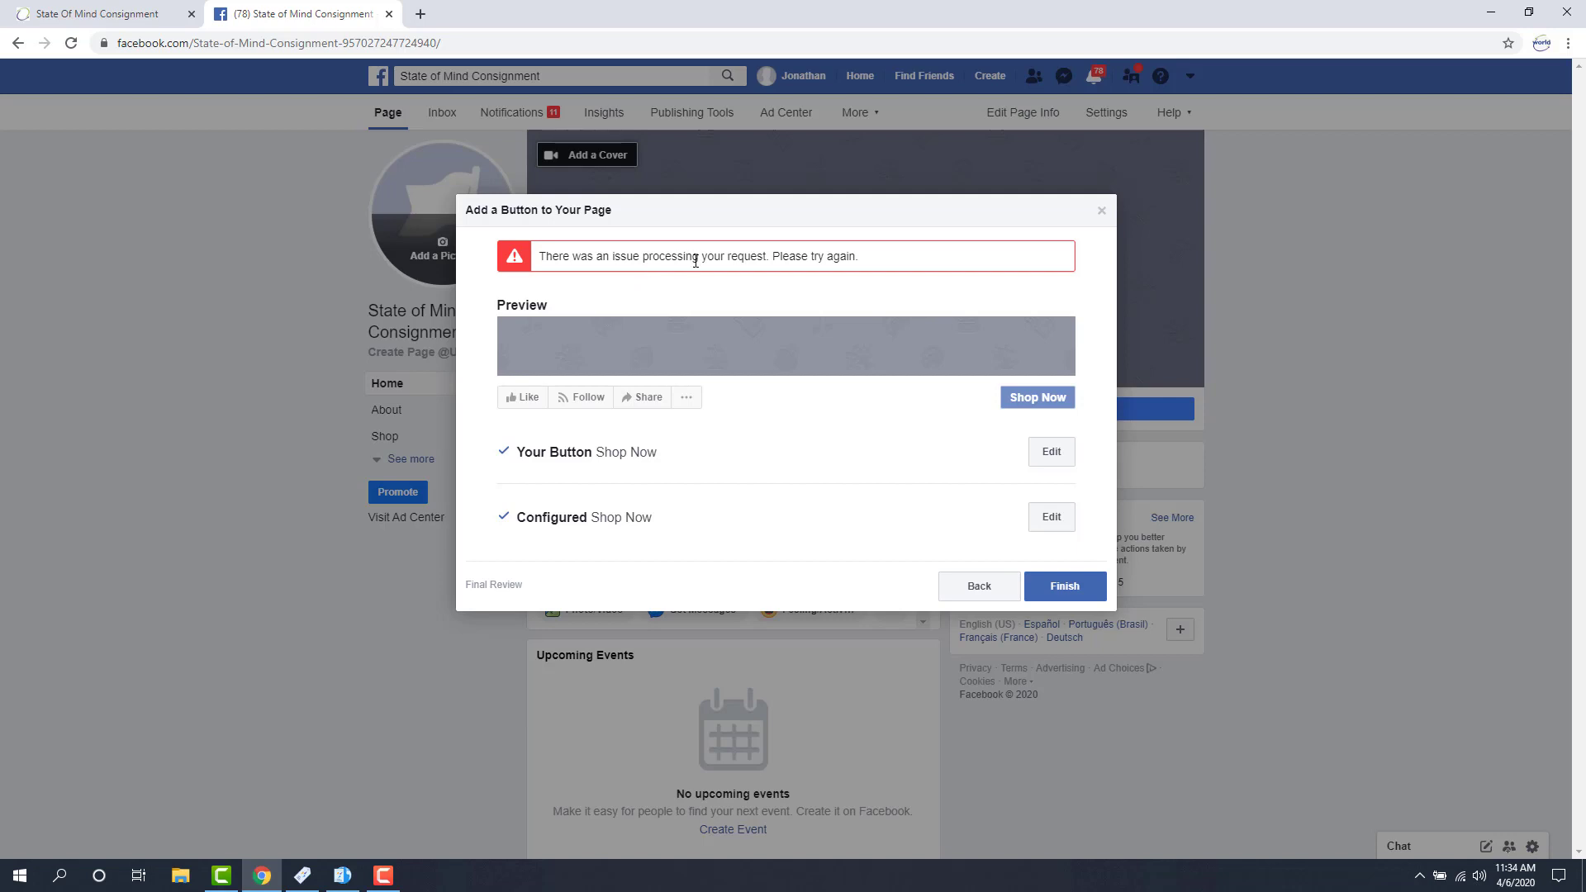
click(1102, 212)
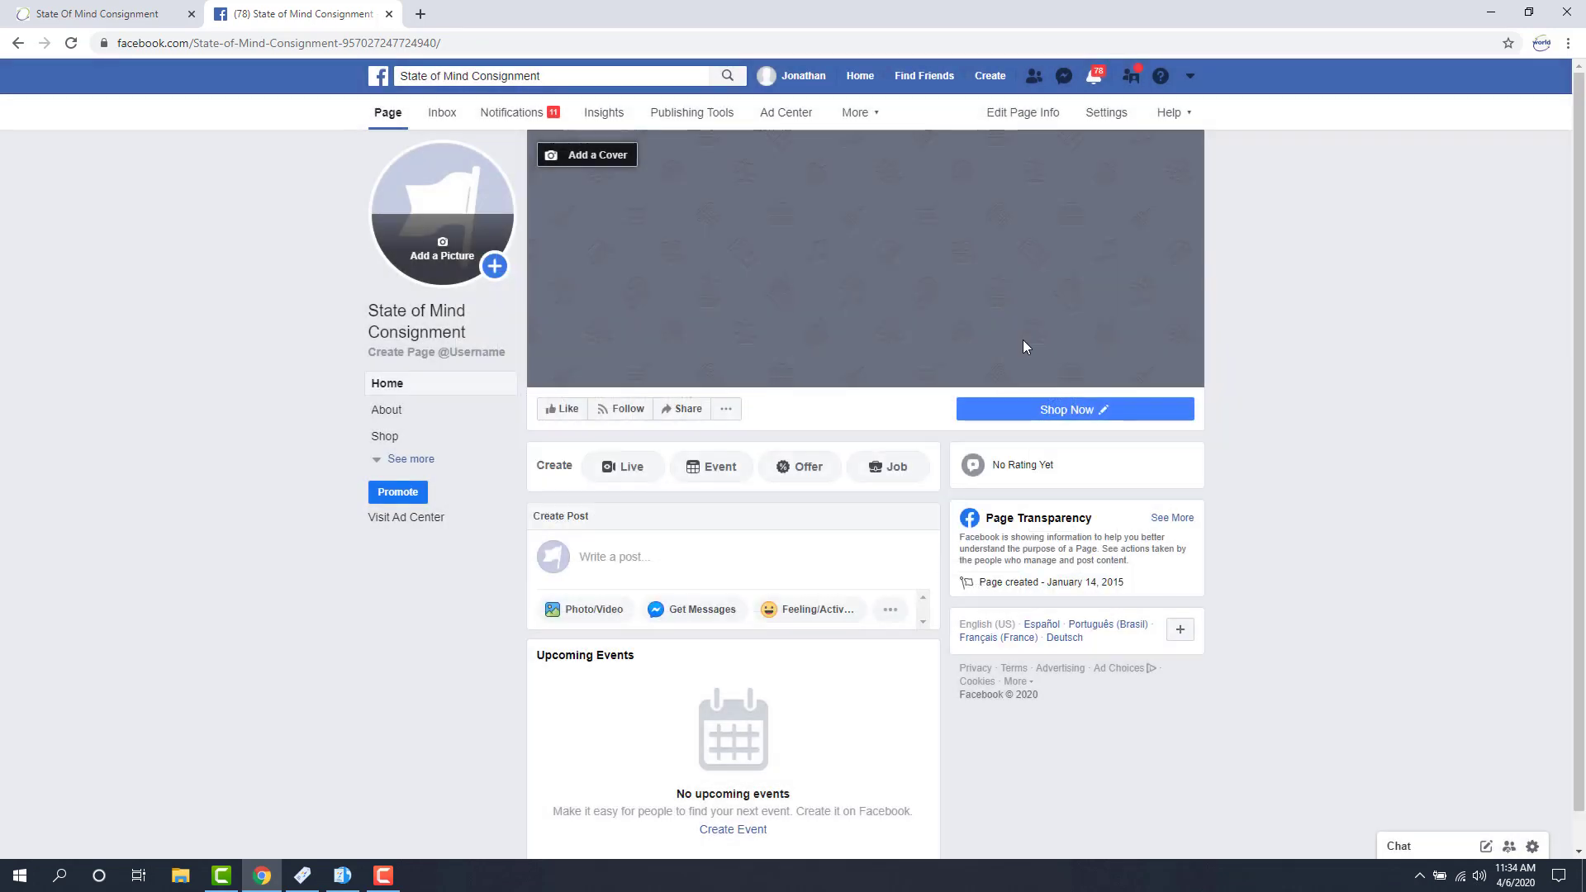
Step: Load state-of-mind-consignment.myshopify.com/admin in a new Chrome tab
click(420, 14)
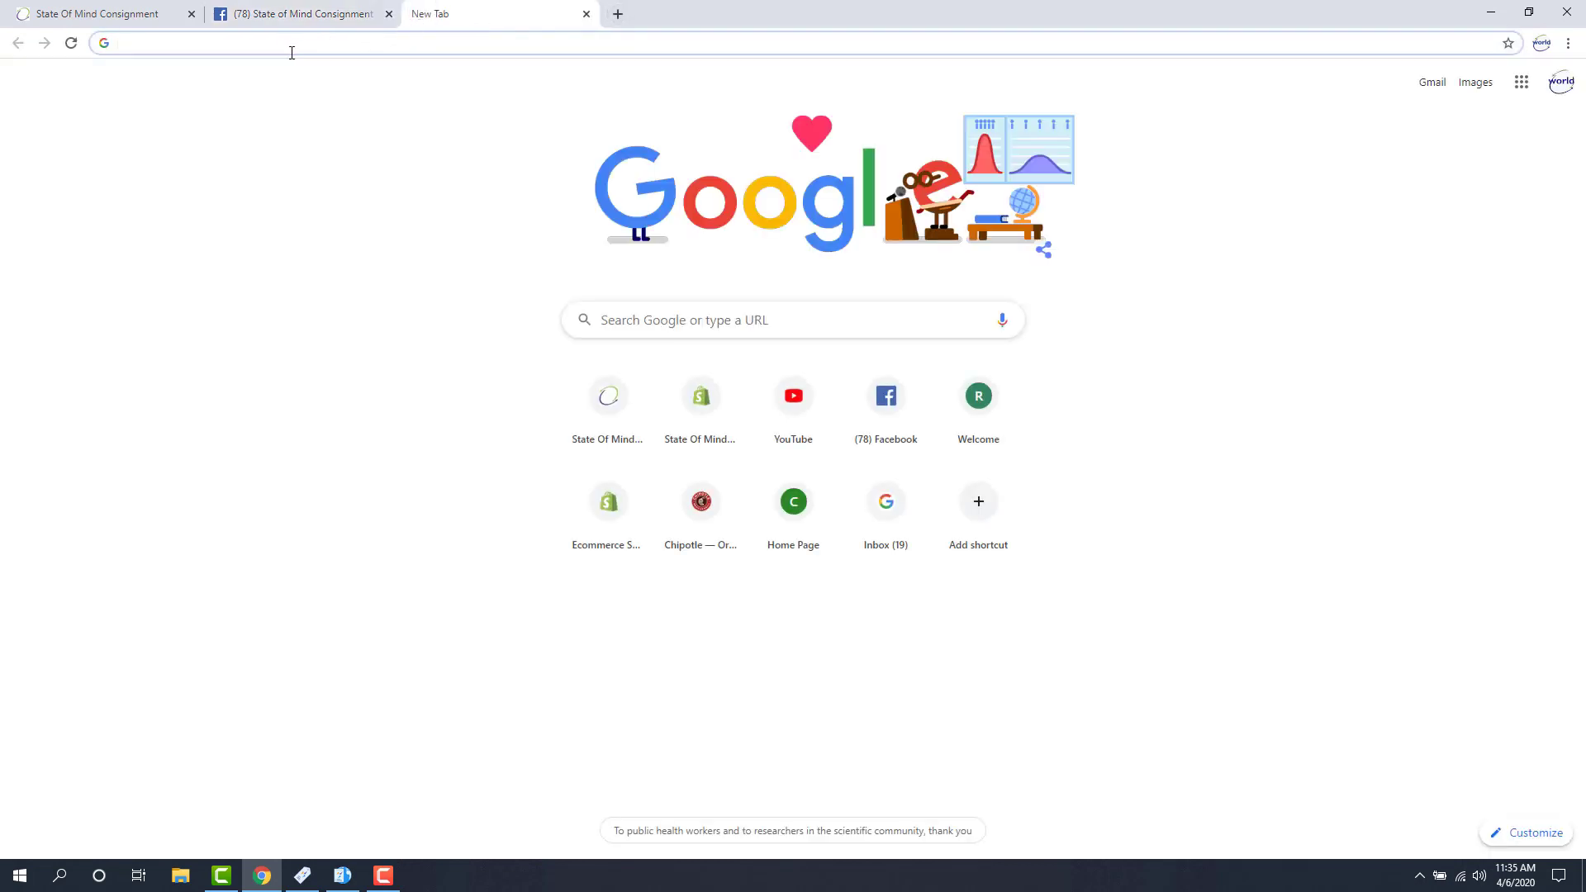
text(state)
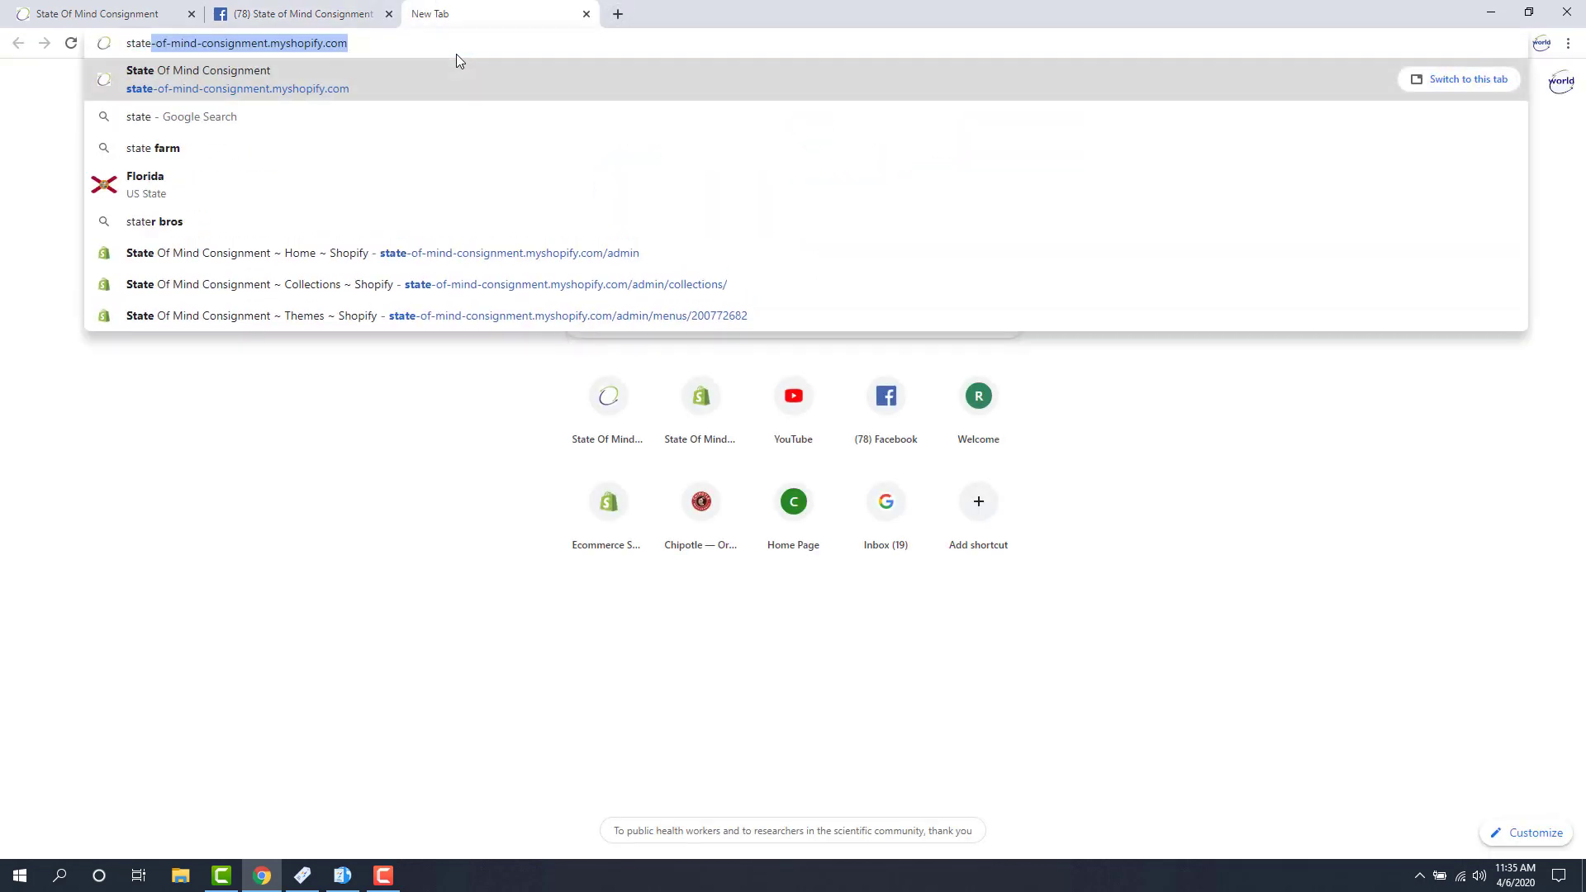
key(Right)
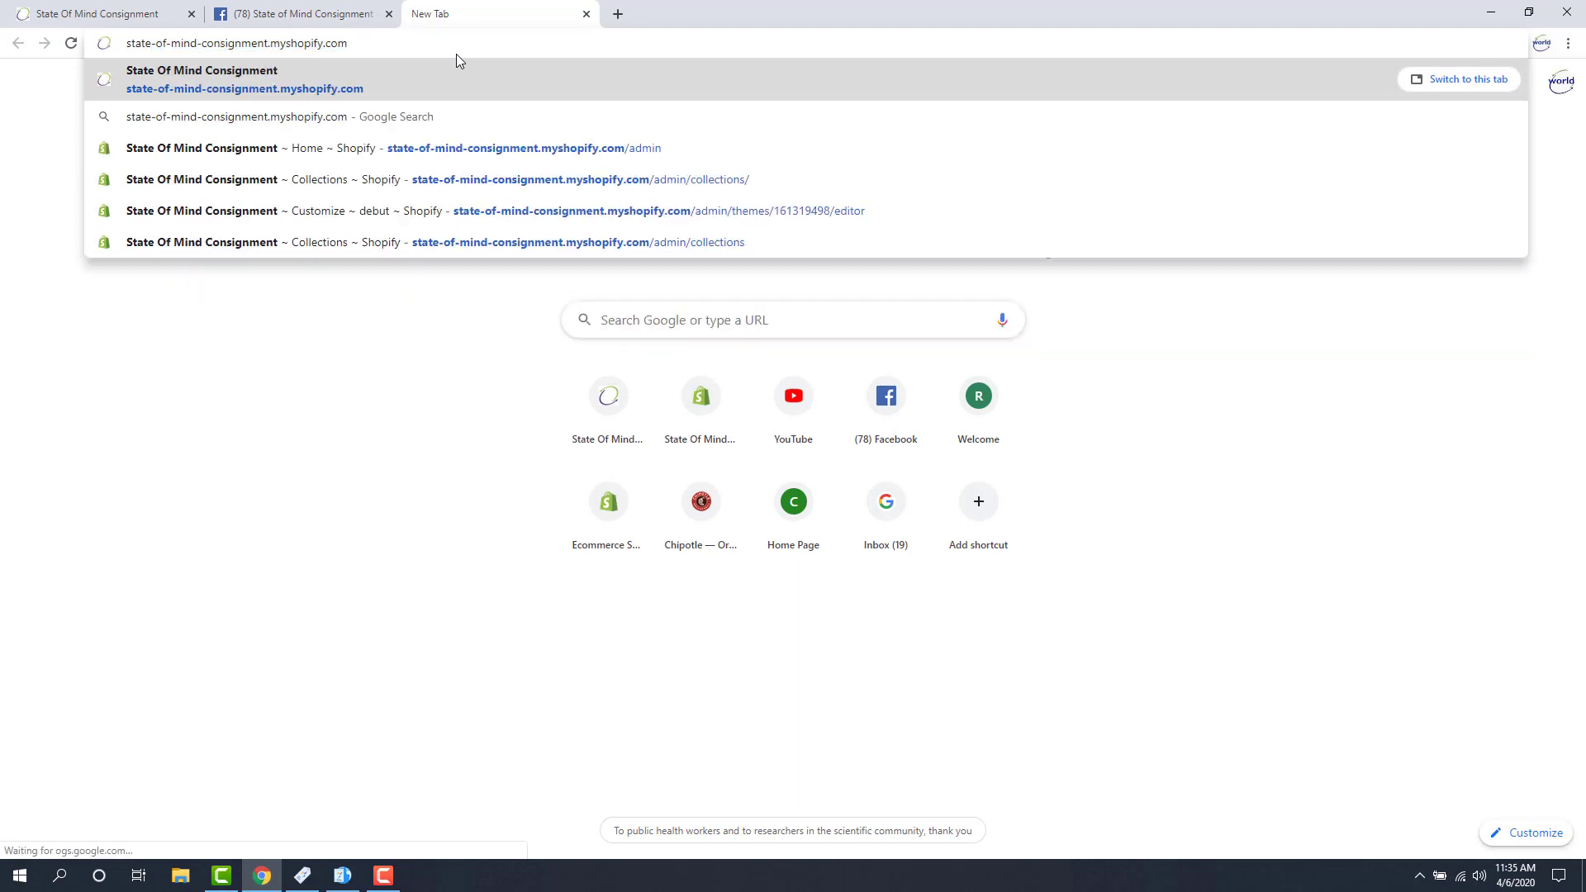
text(/admin)
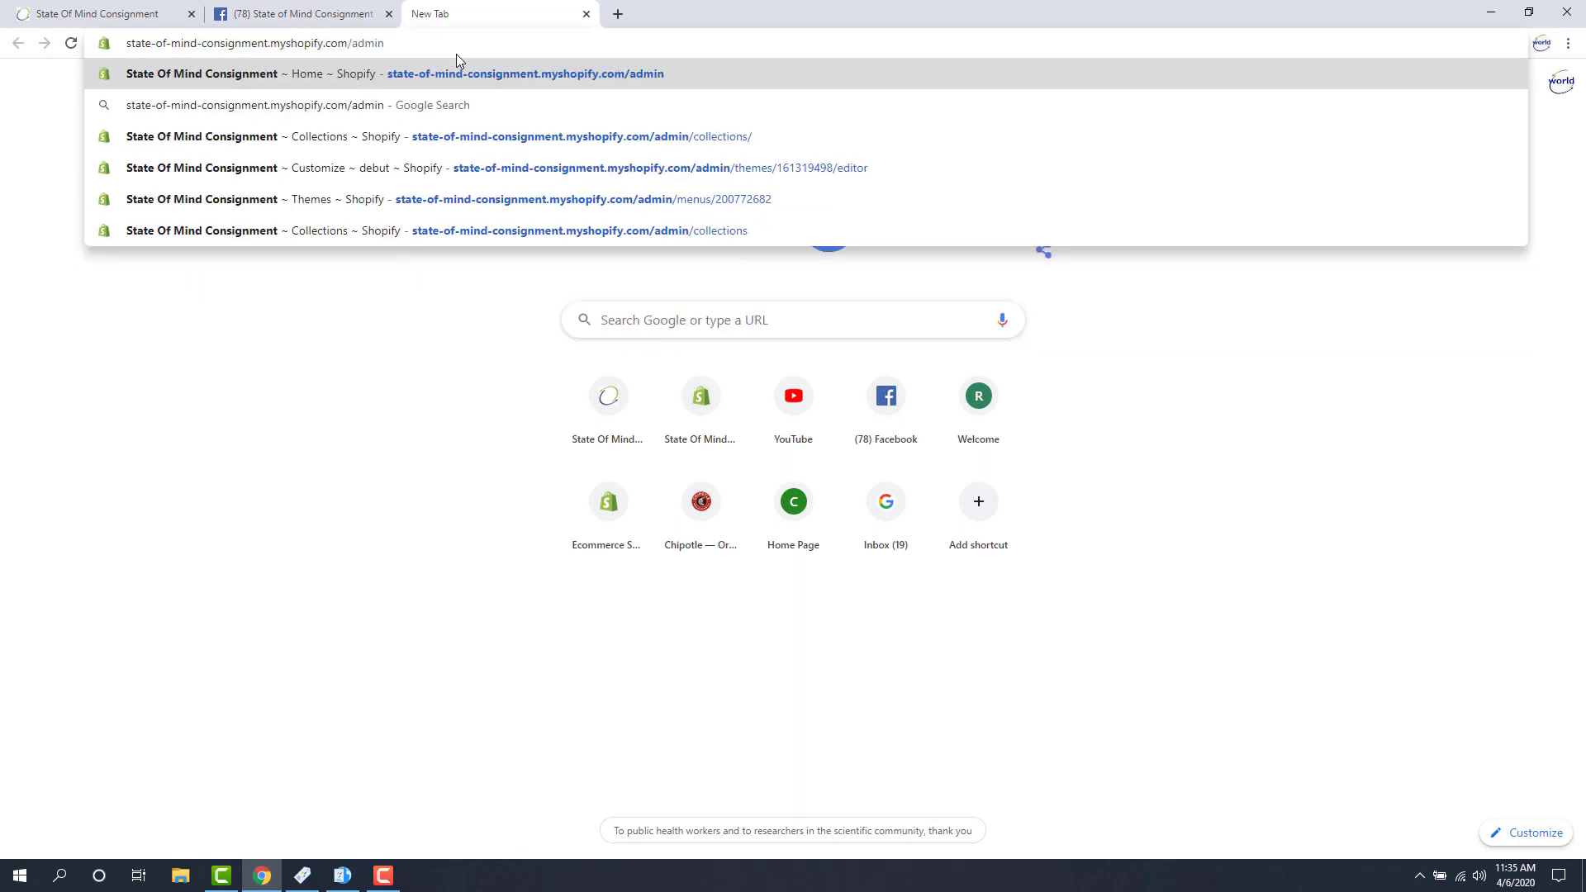
key(Return)
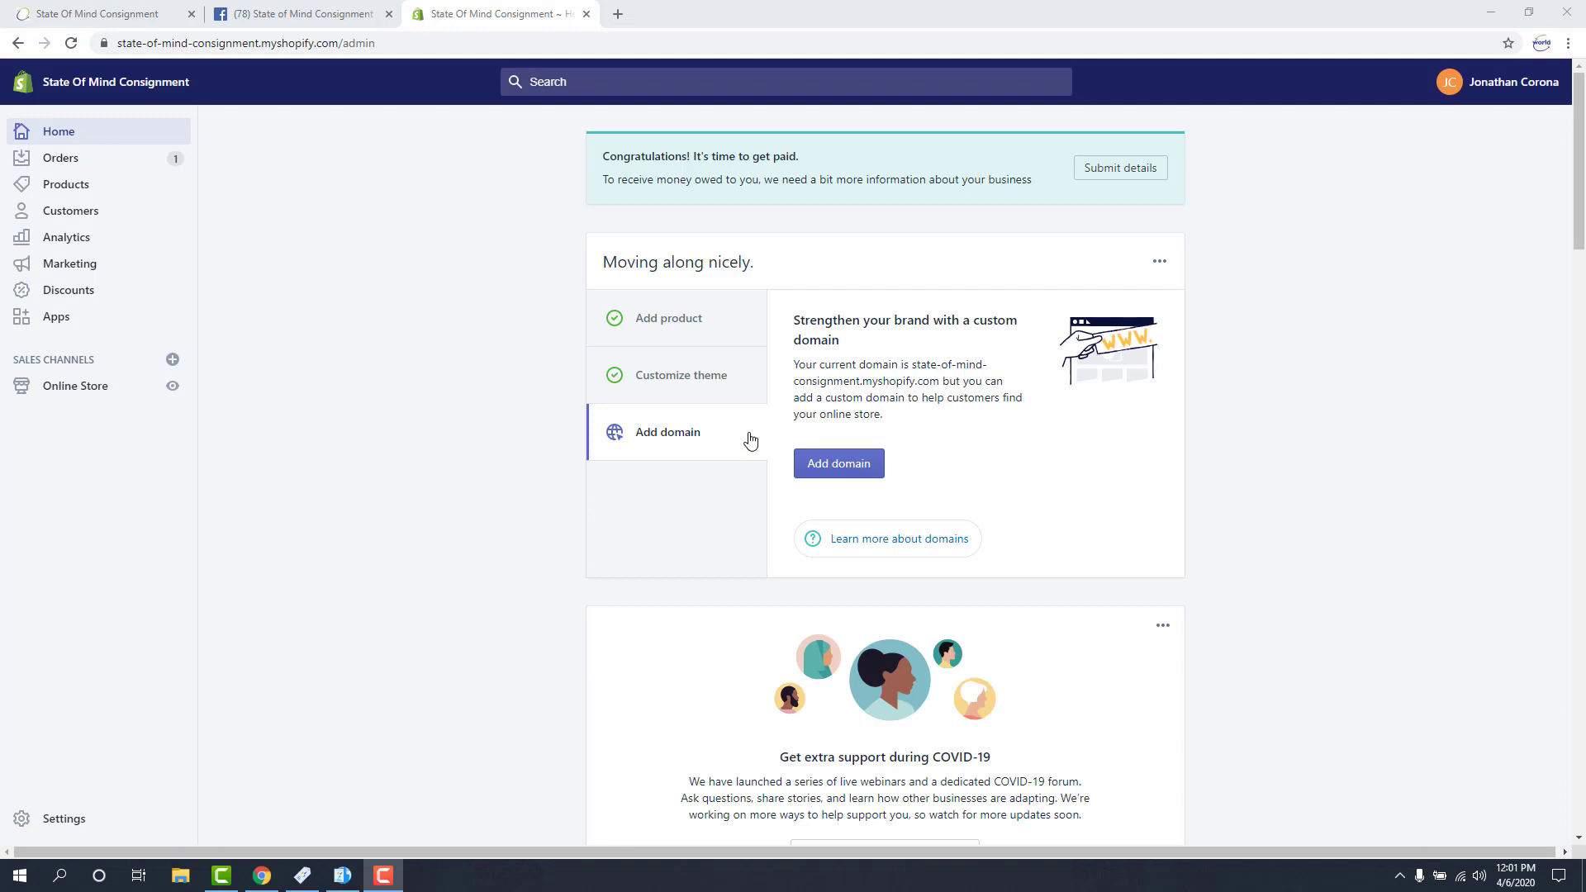
Step: Add Facebook Shop from the list of available Shopify sales channels
click(173, 360)
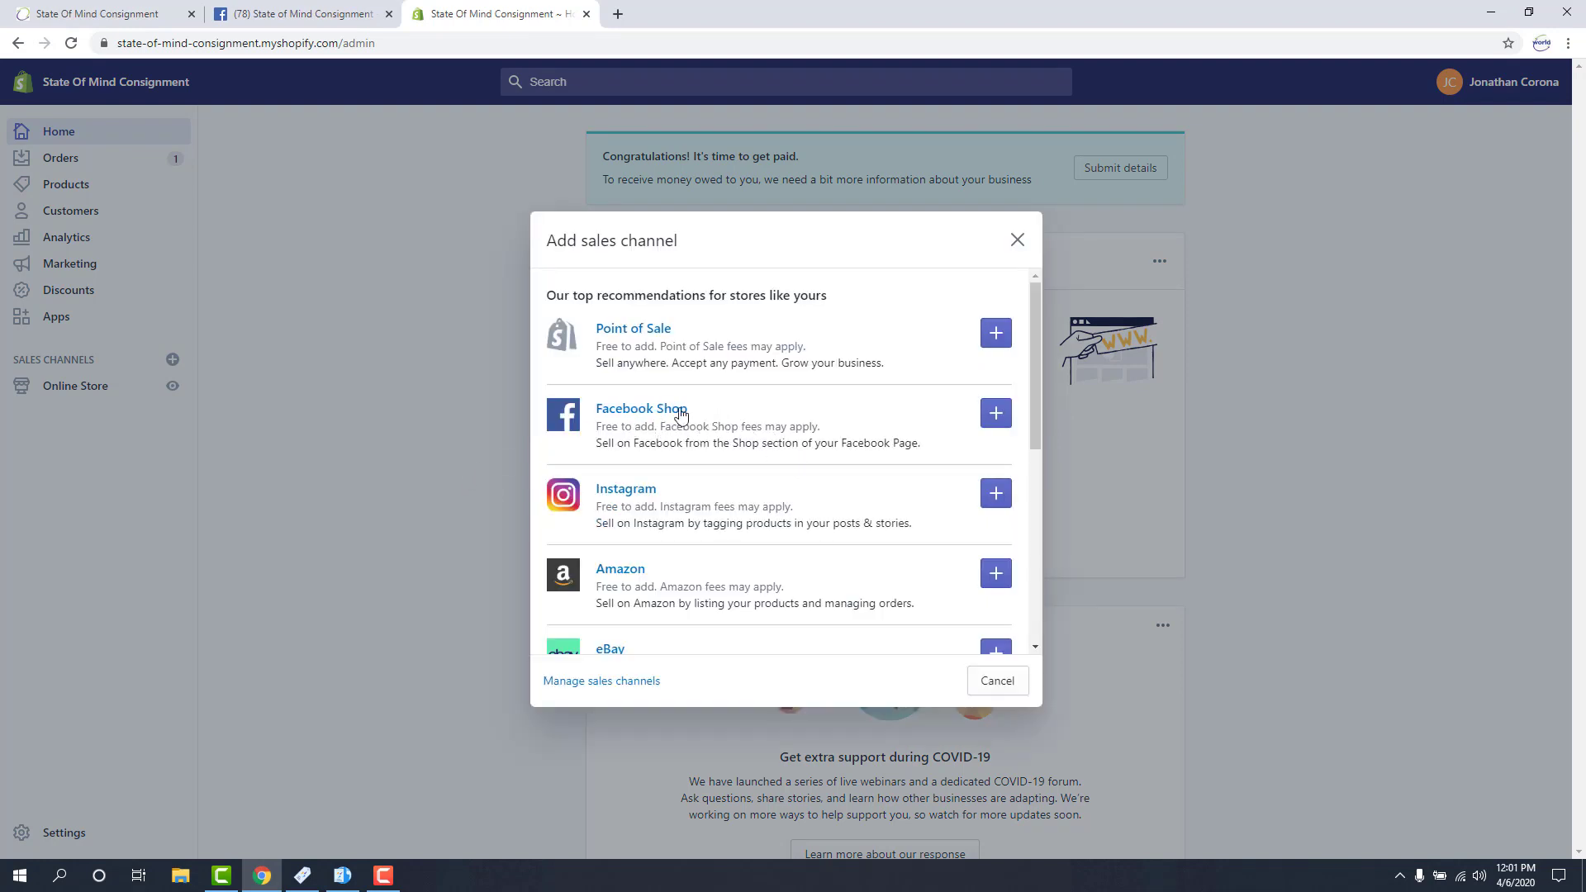
click(995, 413)
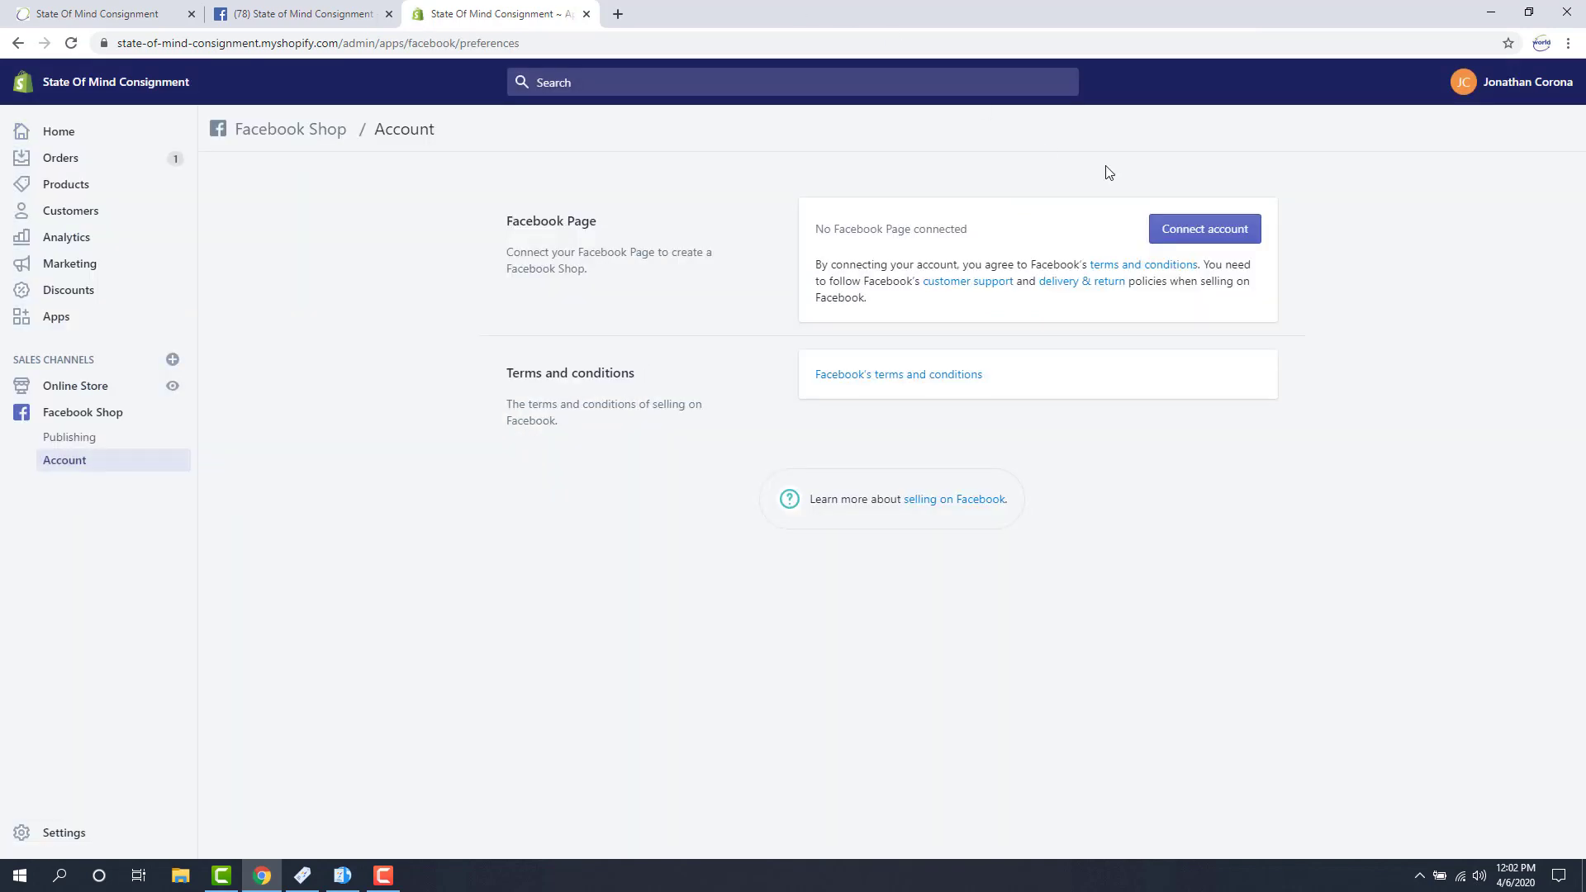
Step: Connect the logged-in Facebook account, granting Shopify access to the State of Mind Consignment page
click(1229, 235)
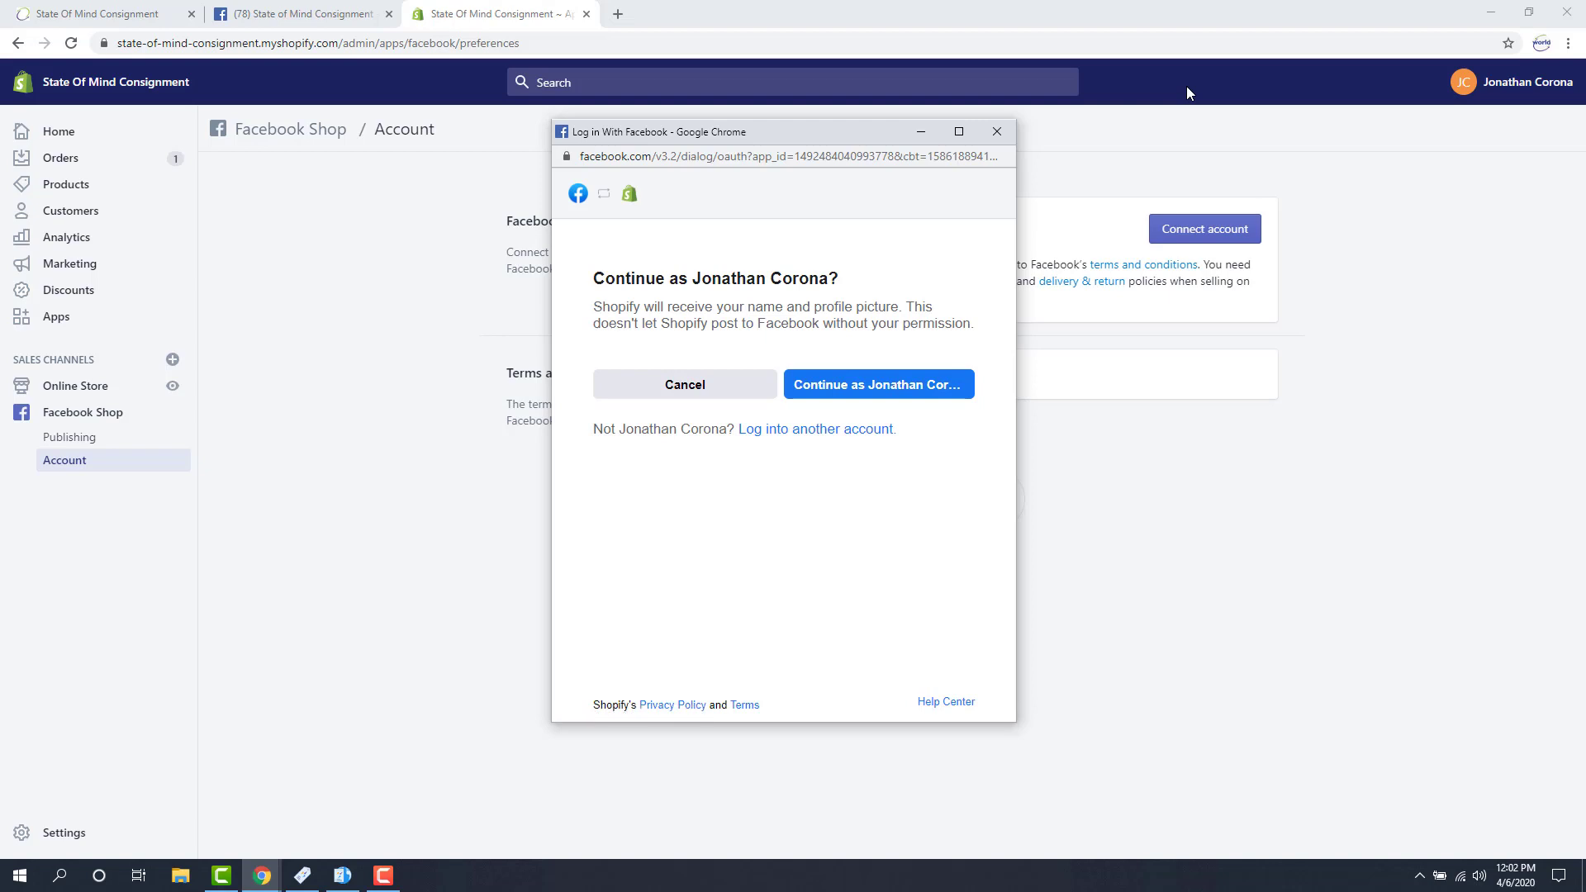
click(898, 395)
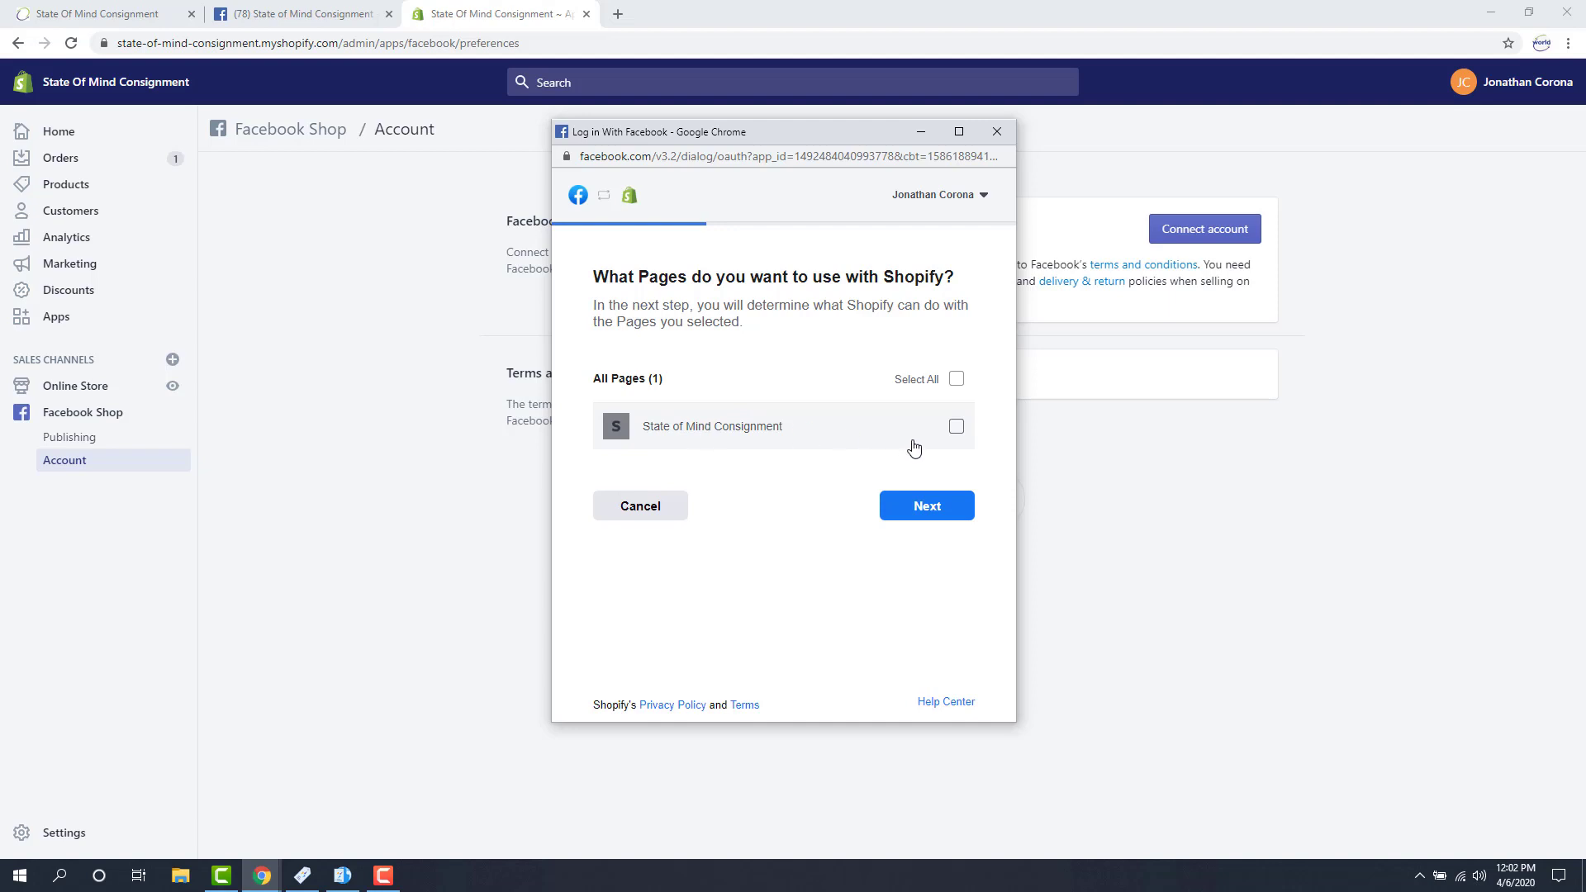
click(958, 425)
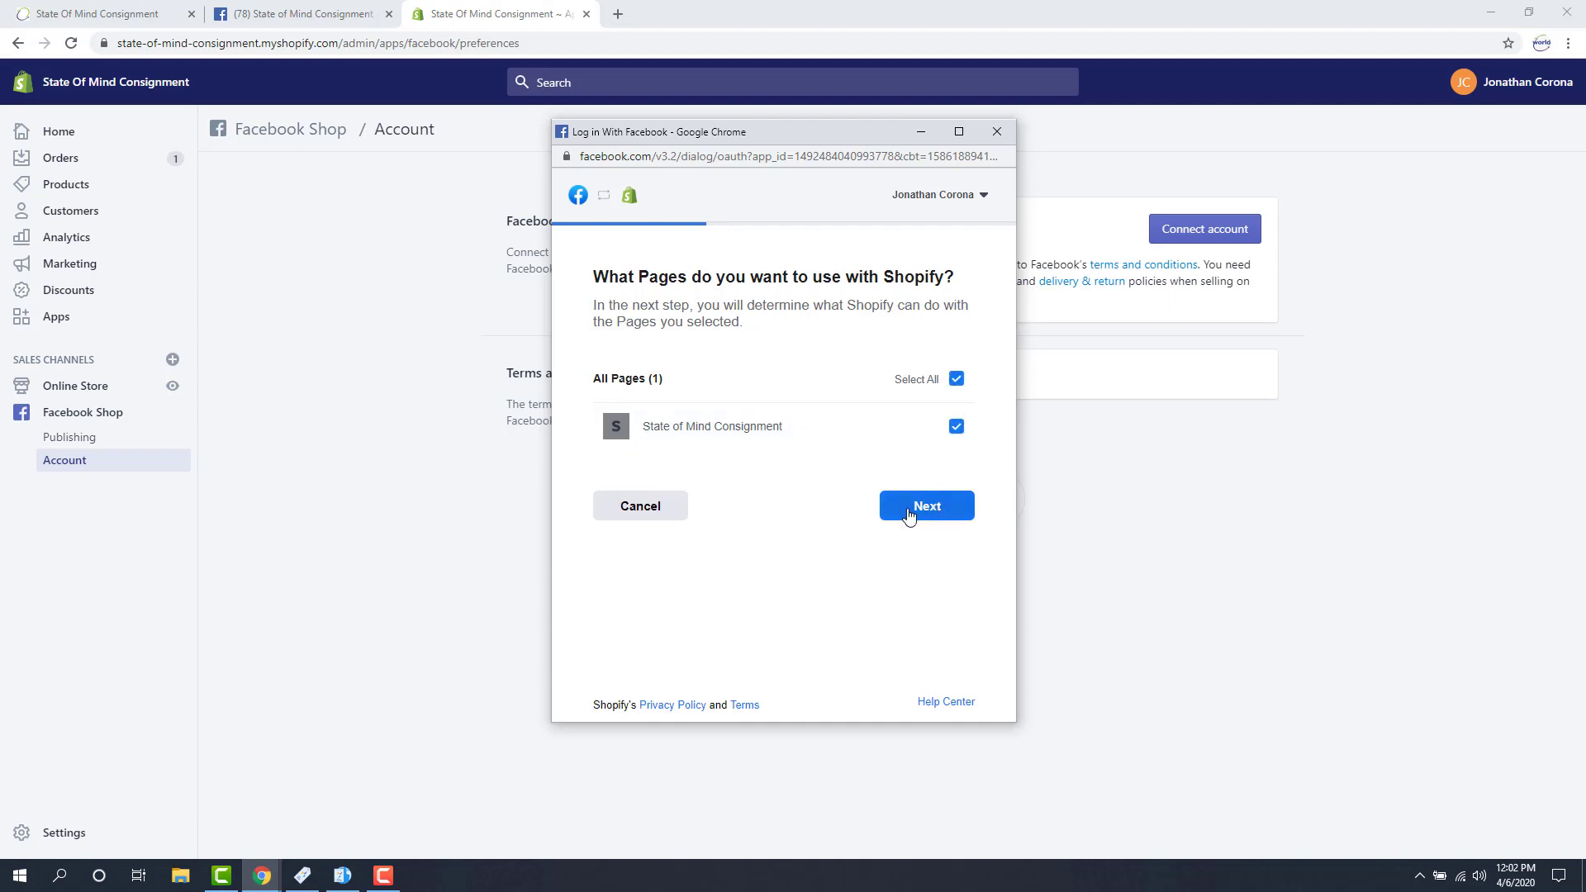
click(950, 510)
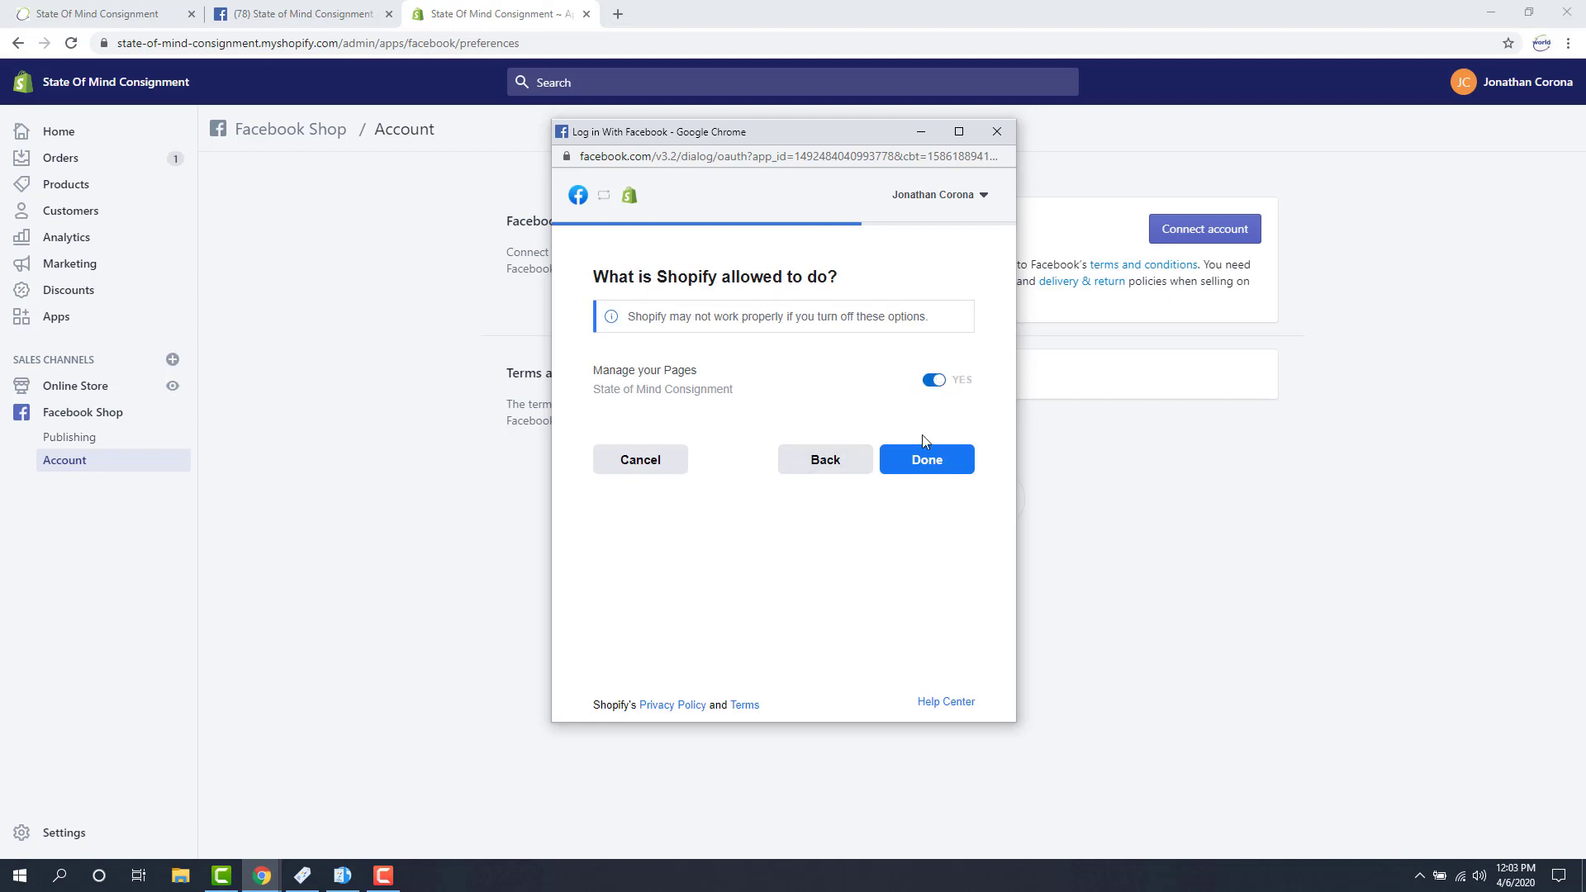
click(940, 465)
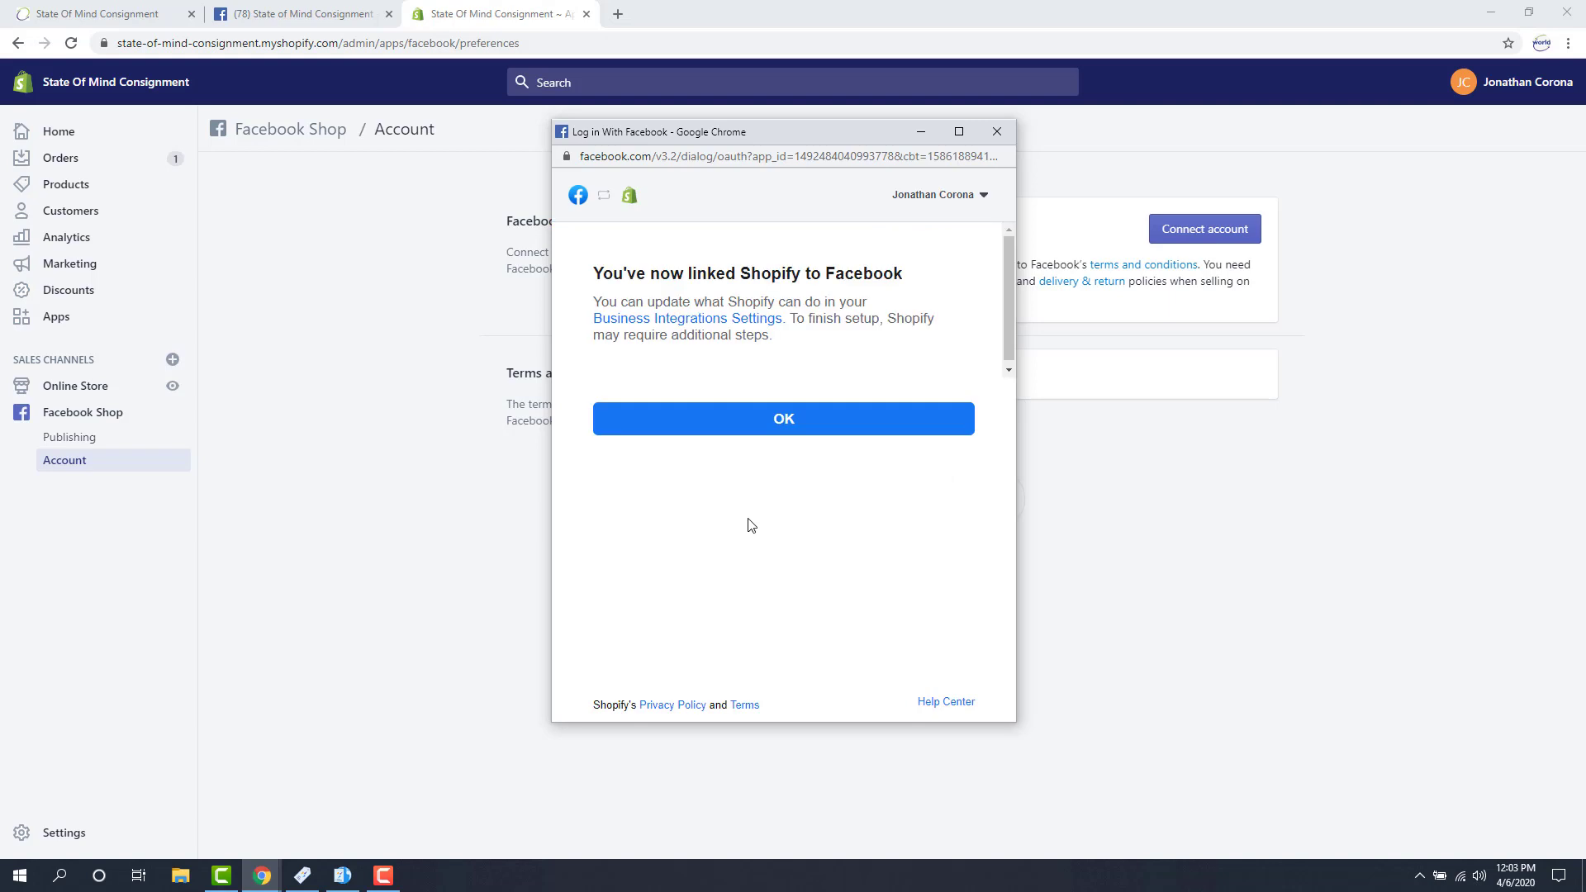
click(741, 438)
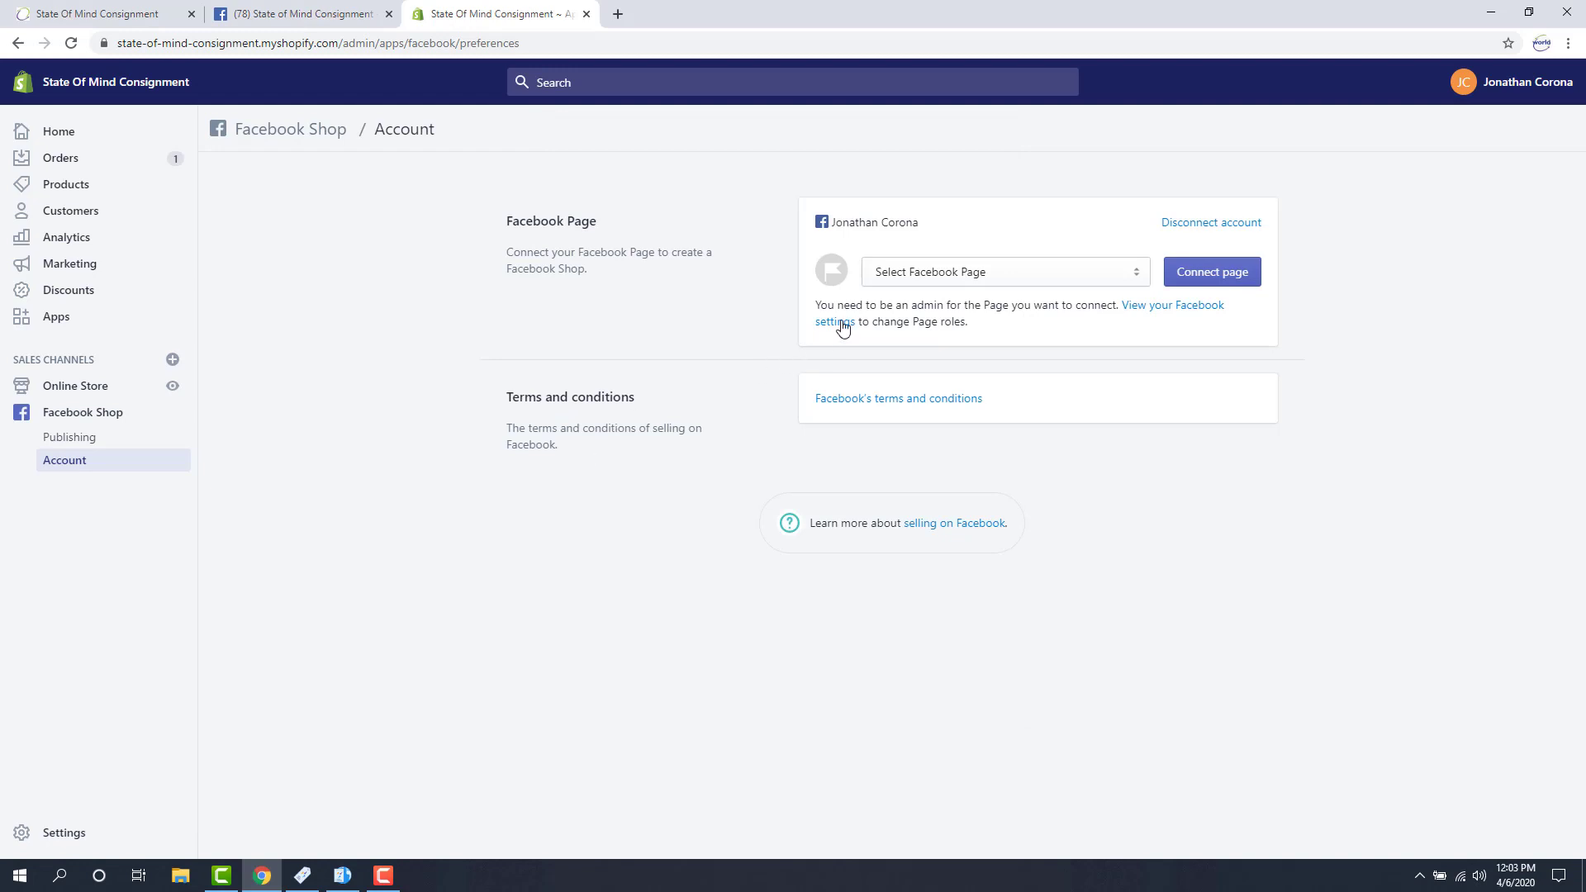
Step: Connect the State of Mind Consignment Facebook page, accept Facebook's commerce terms, and reload the account page
click(978, 277)
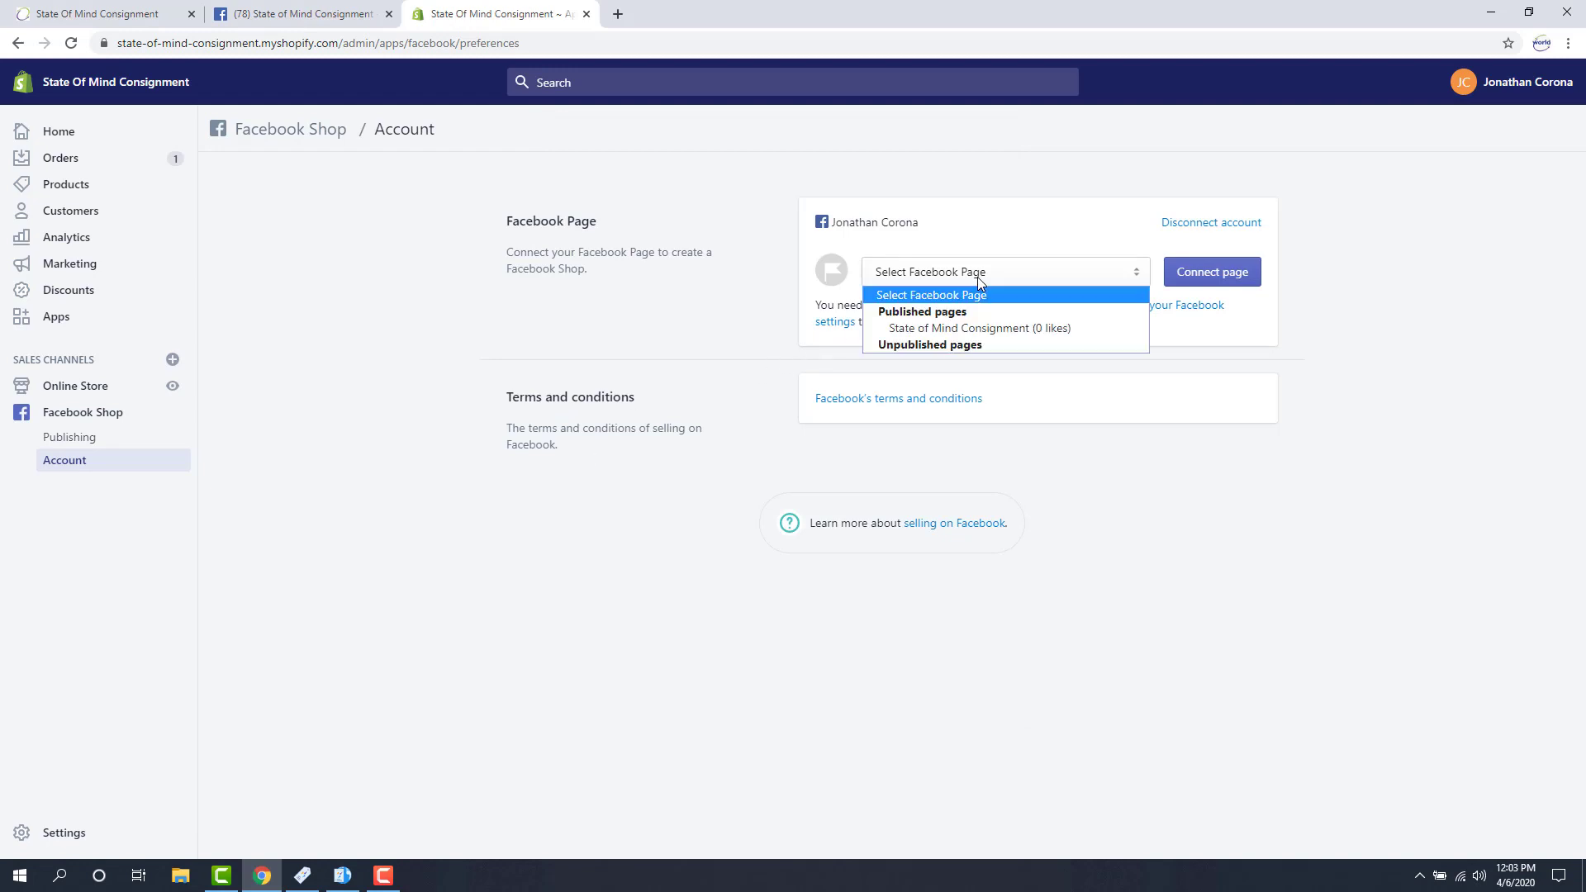
click(946, 328)
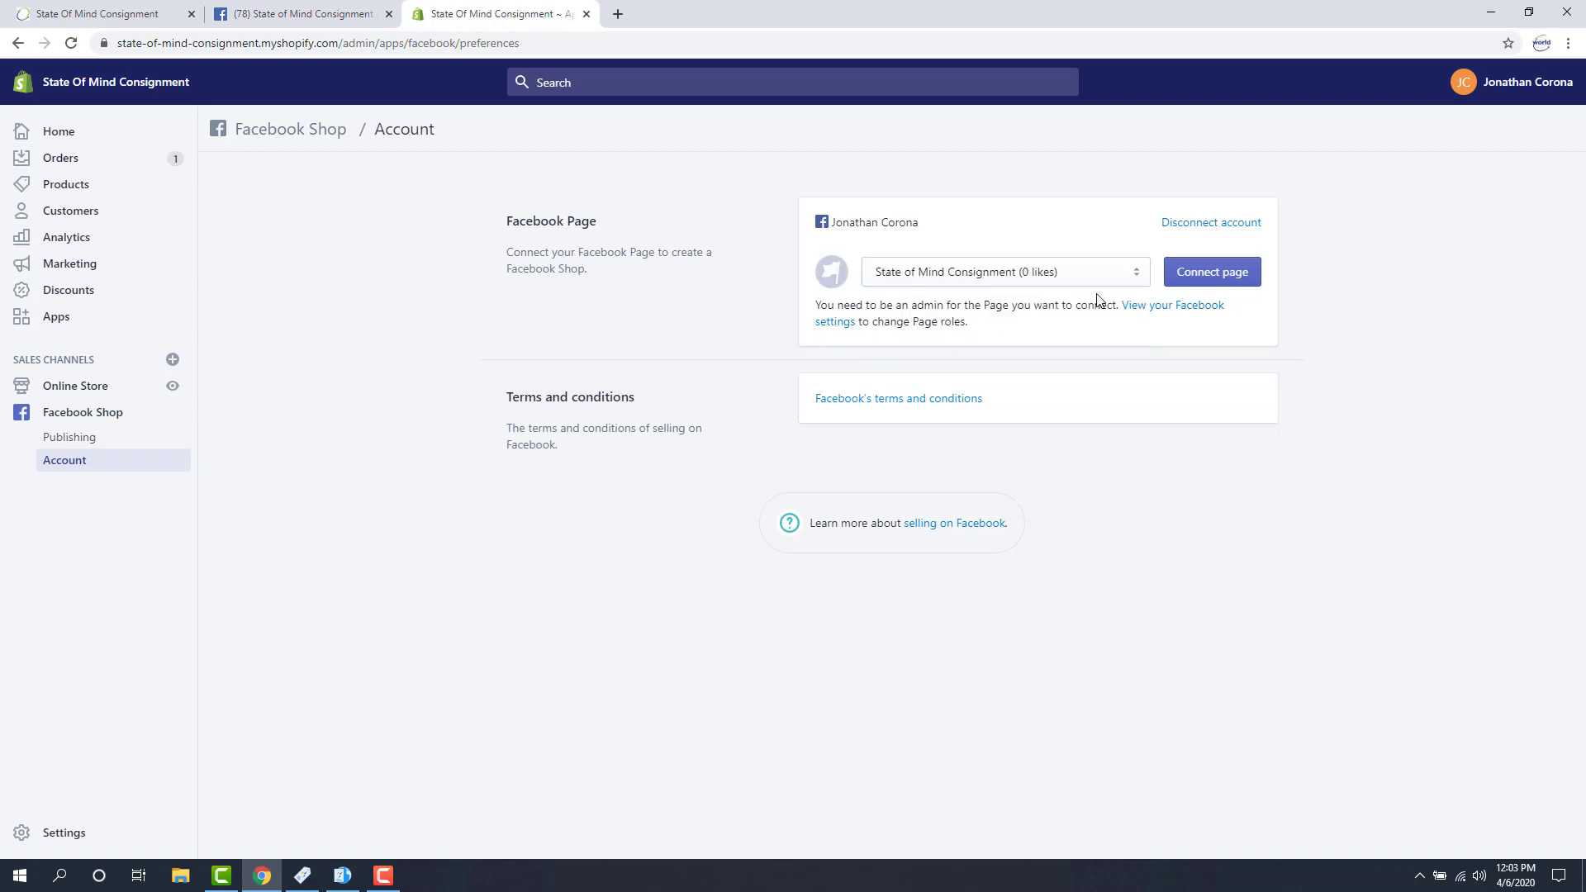
click(1211, 274)
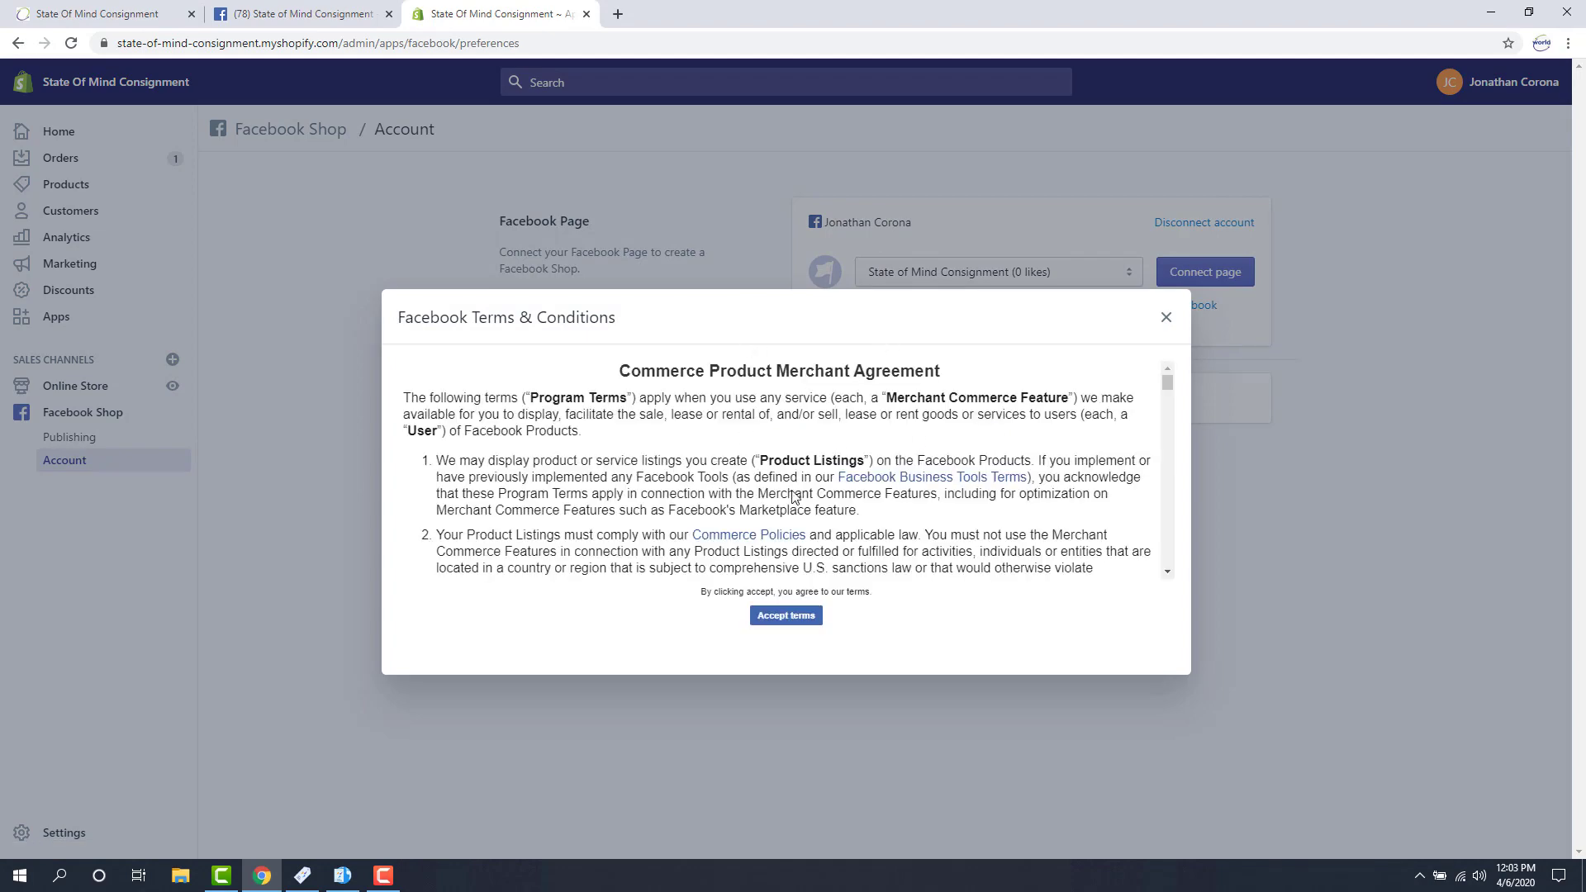
click(787, 616)
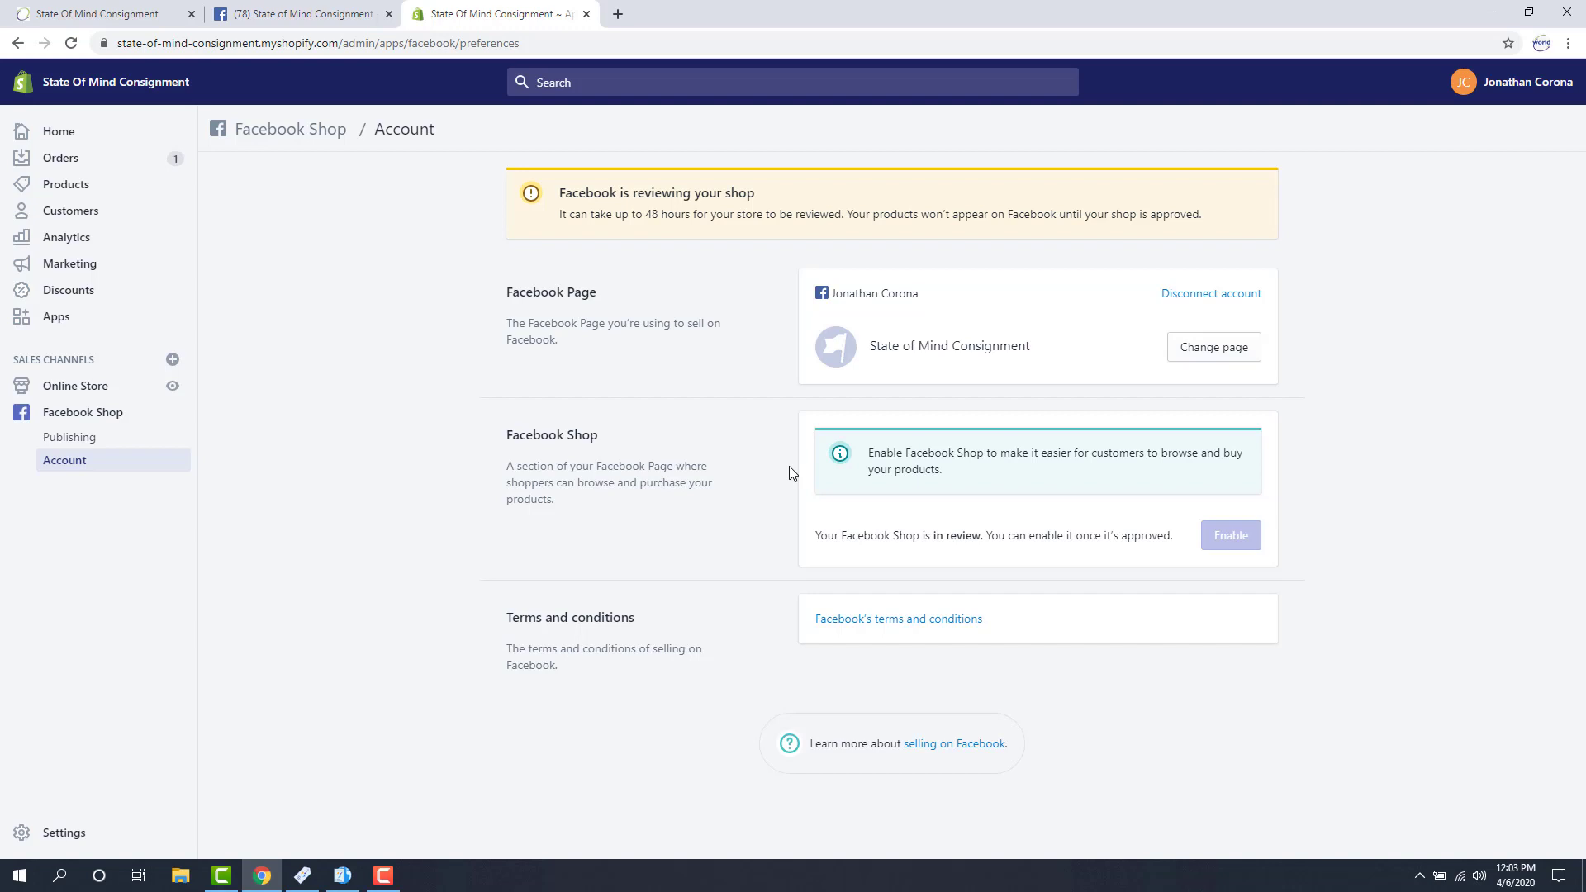
key(F5)
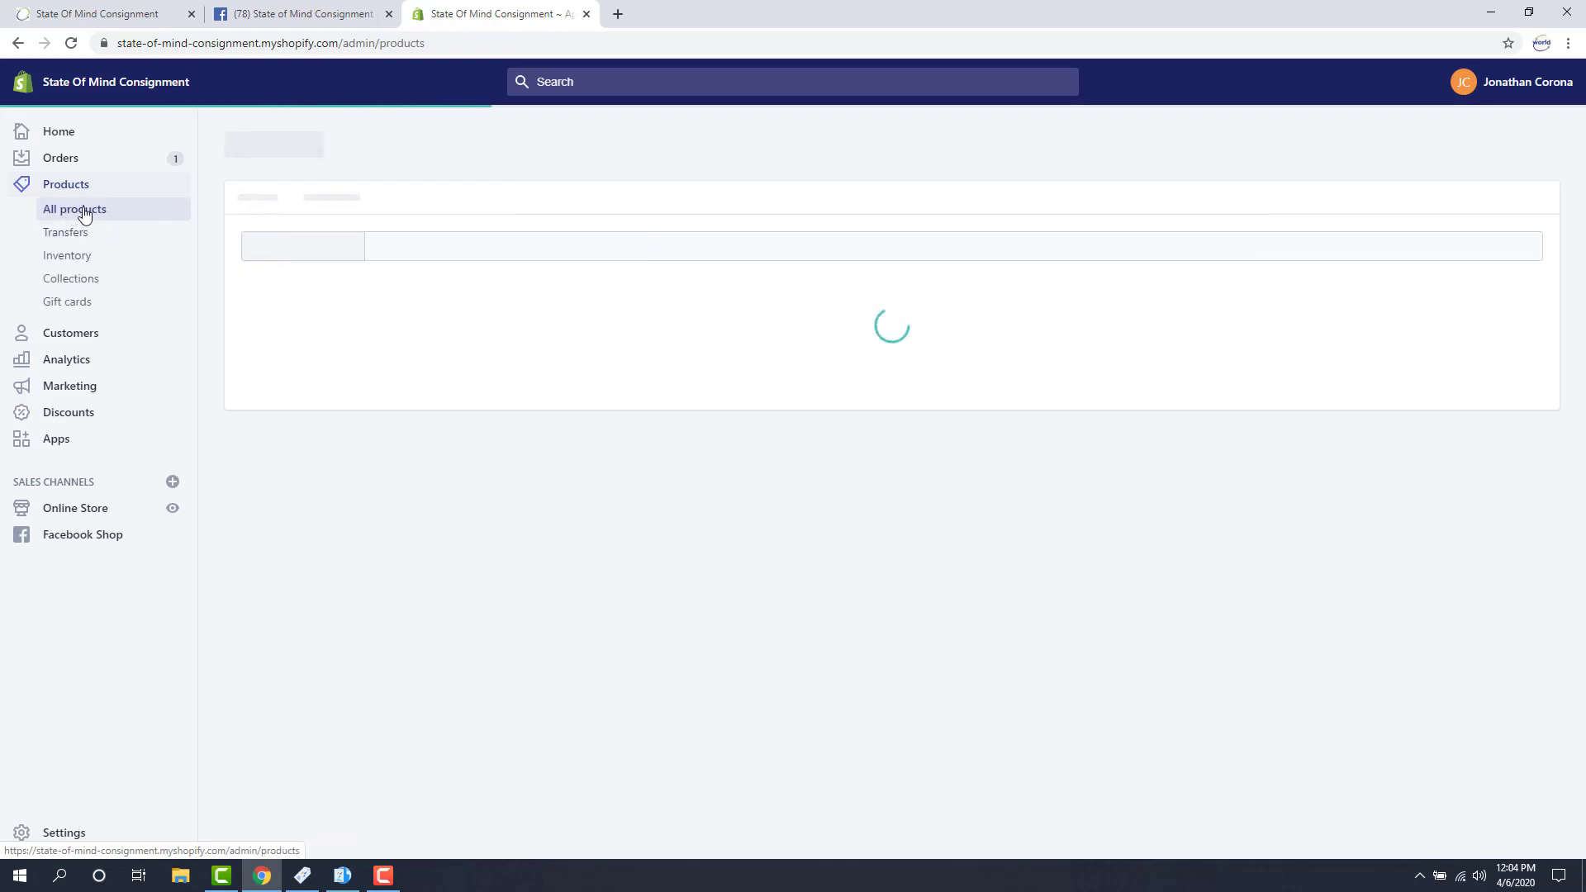
Step: Filter the Products list to items available on Facebook Shop
scroll(444, 424, down, 1)
scroll(445, 423, up, 1)
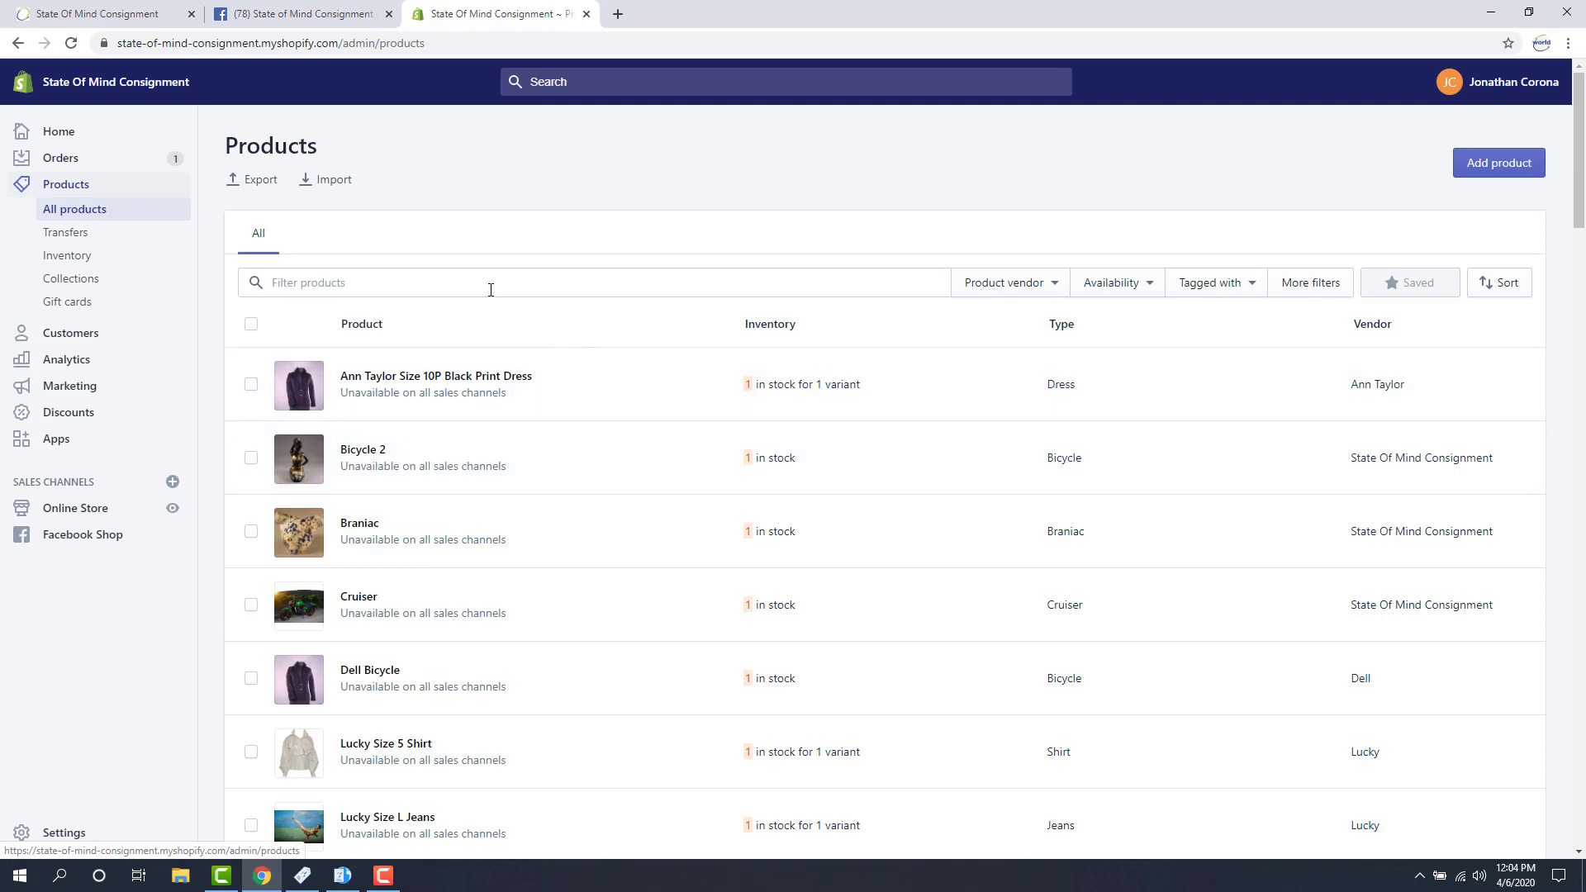
click(1141, 291)
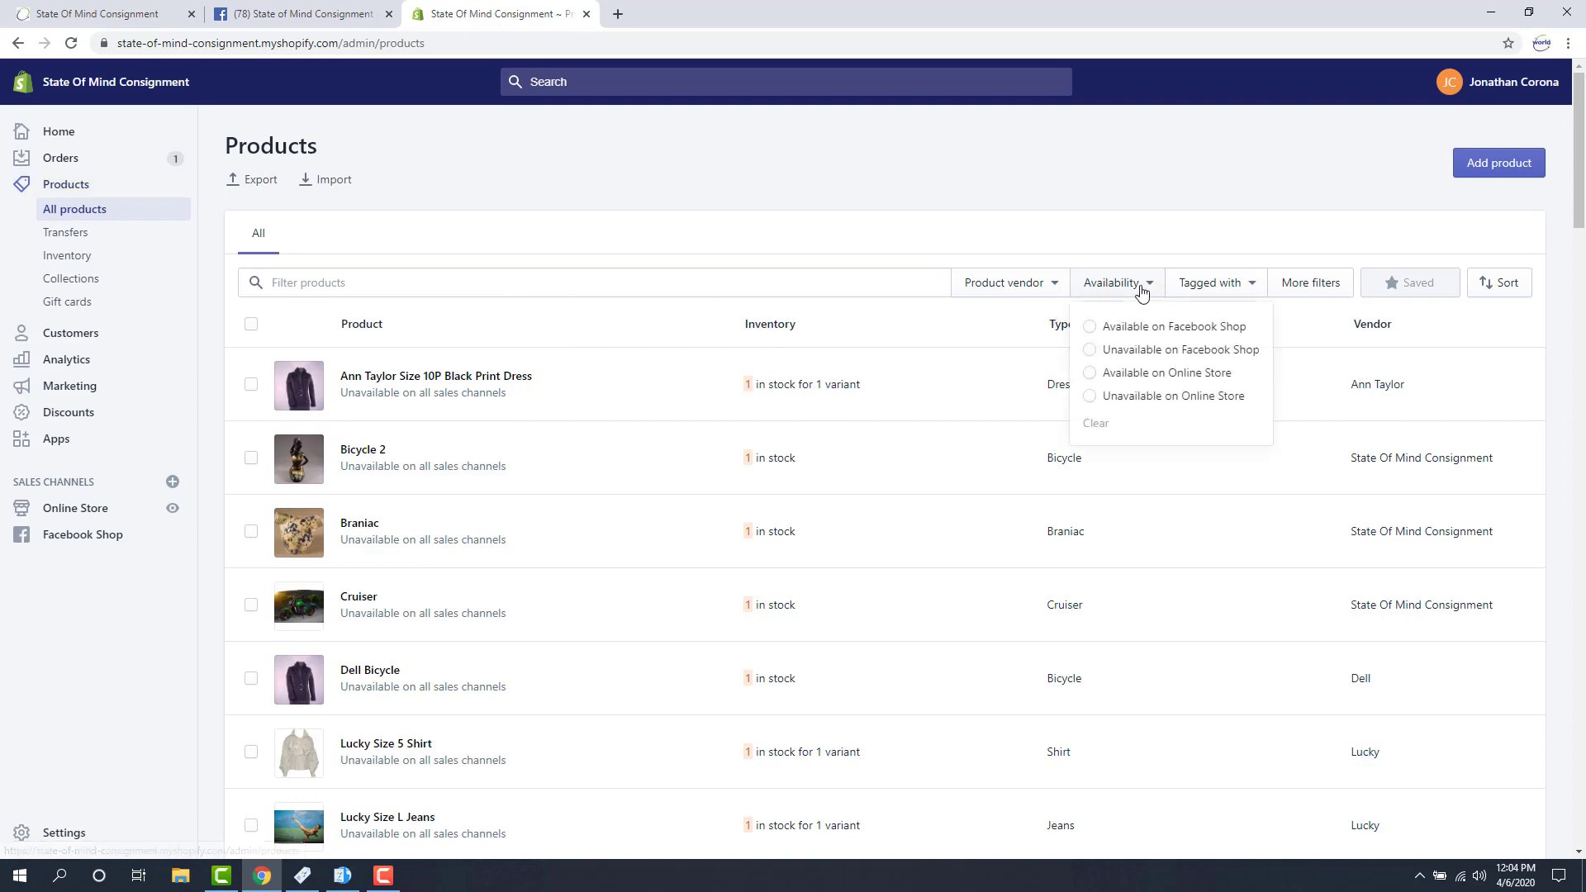
click(1147, 328)
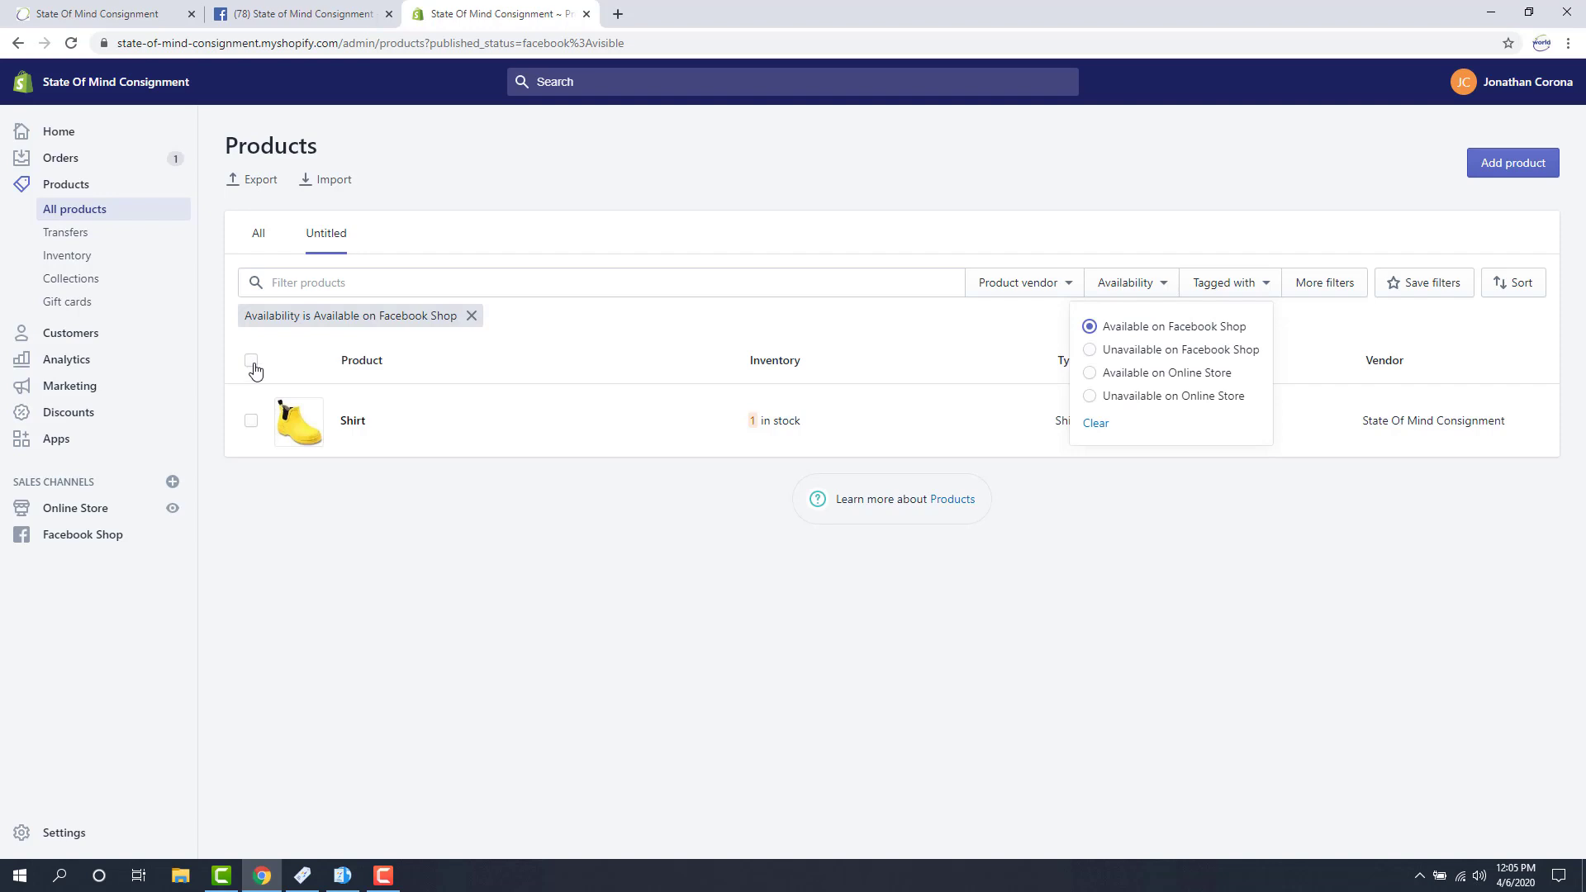
Step: Make all filtered products unavailable on the Online Store while keeping them on Facebook Shop
click(253, 363)
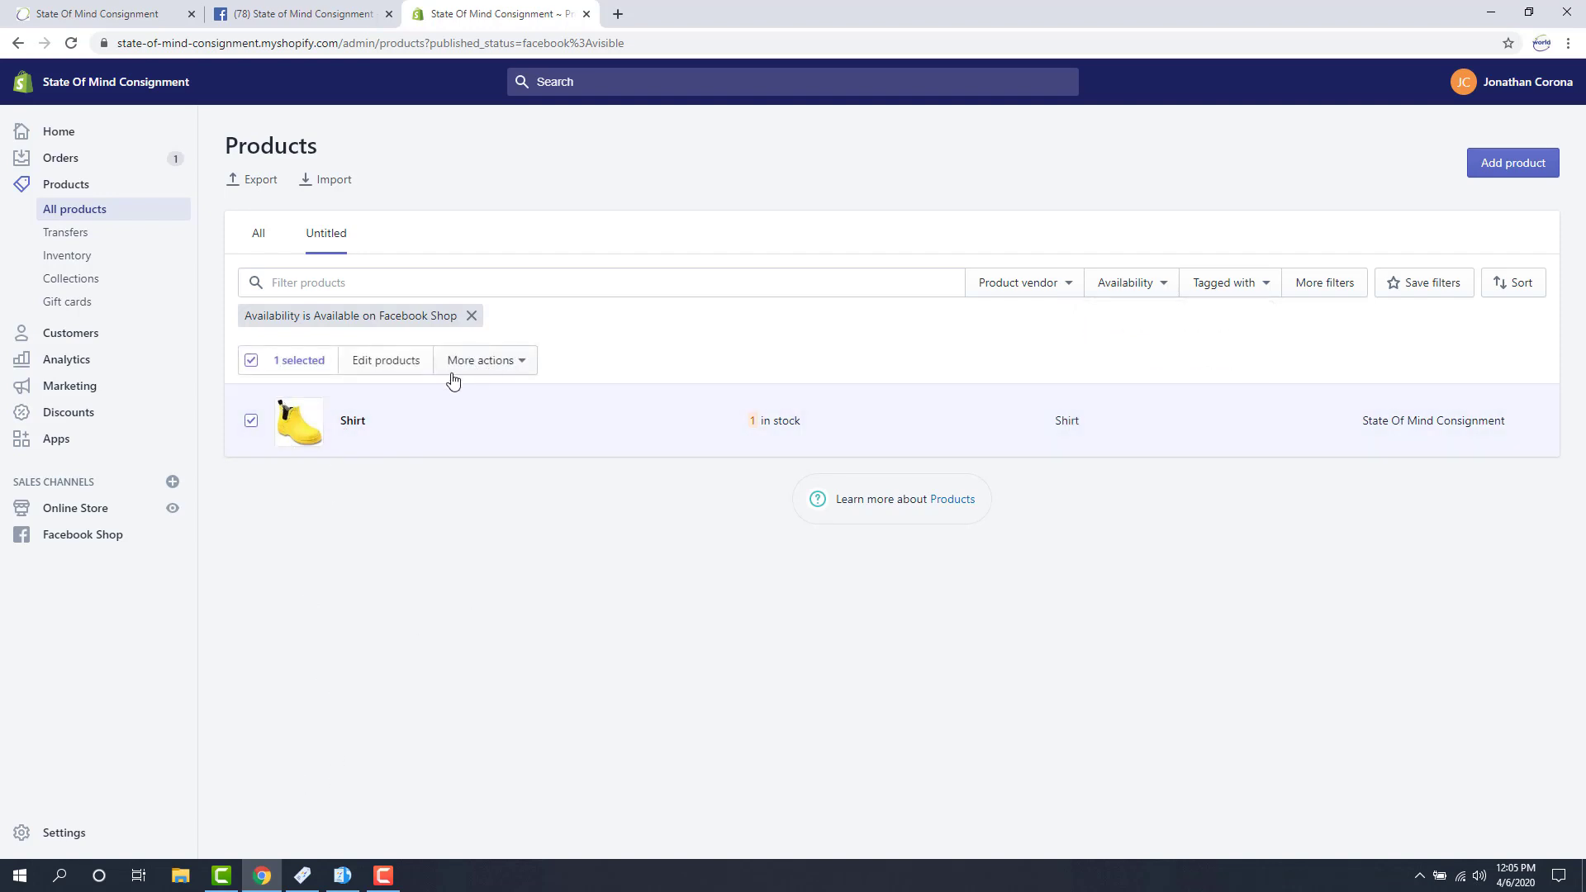
click(484, 371)
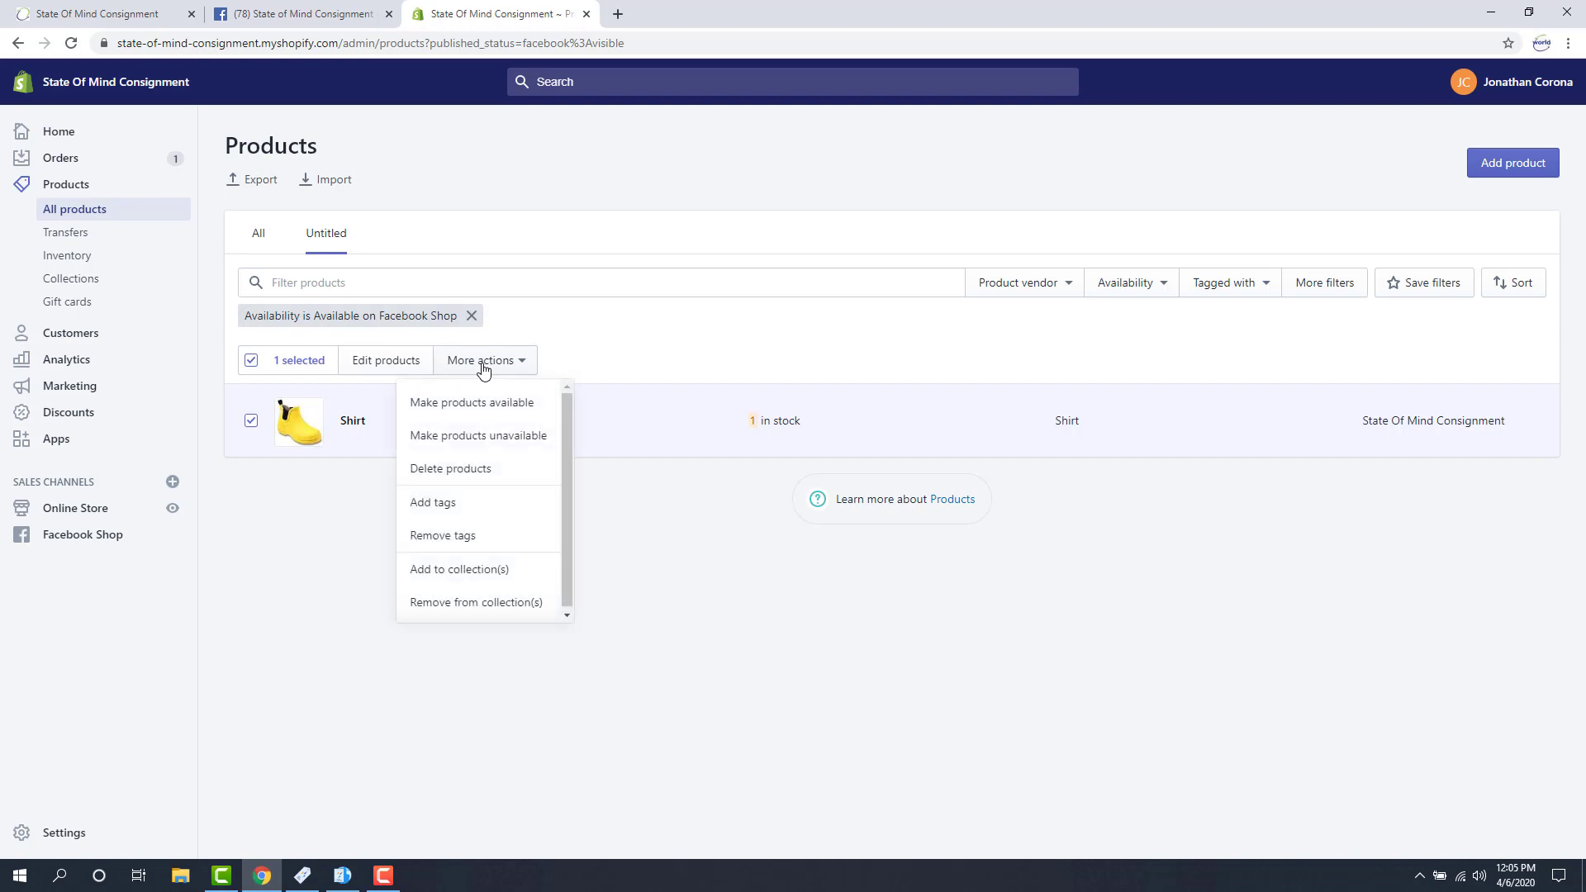
click(484, 446)
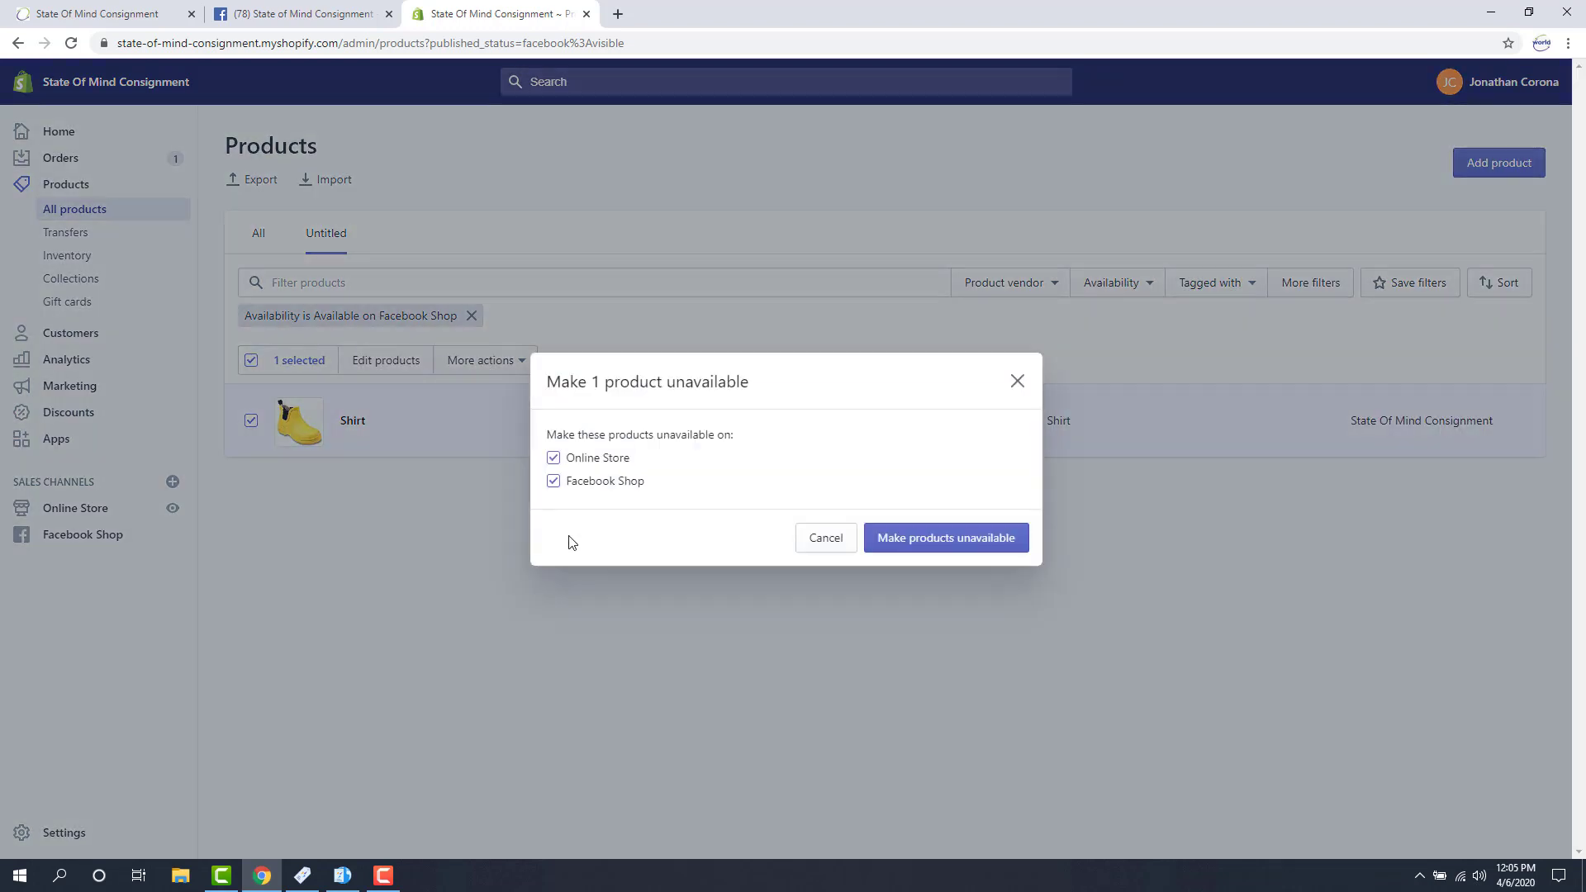
click(553, 484)
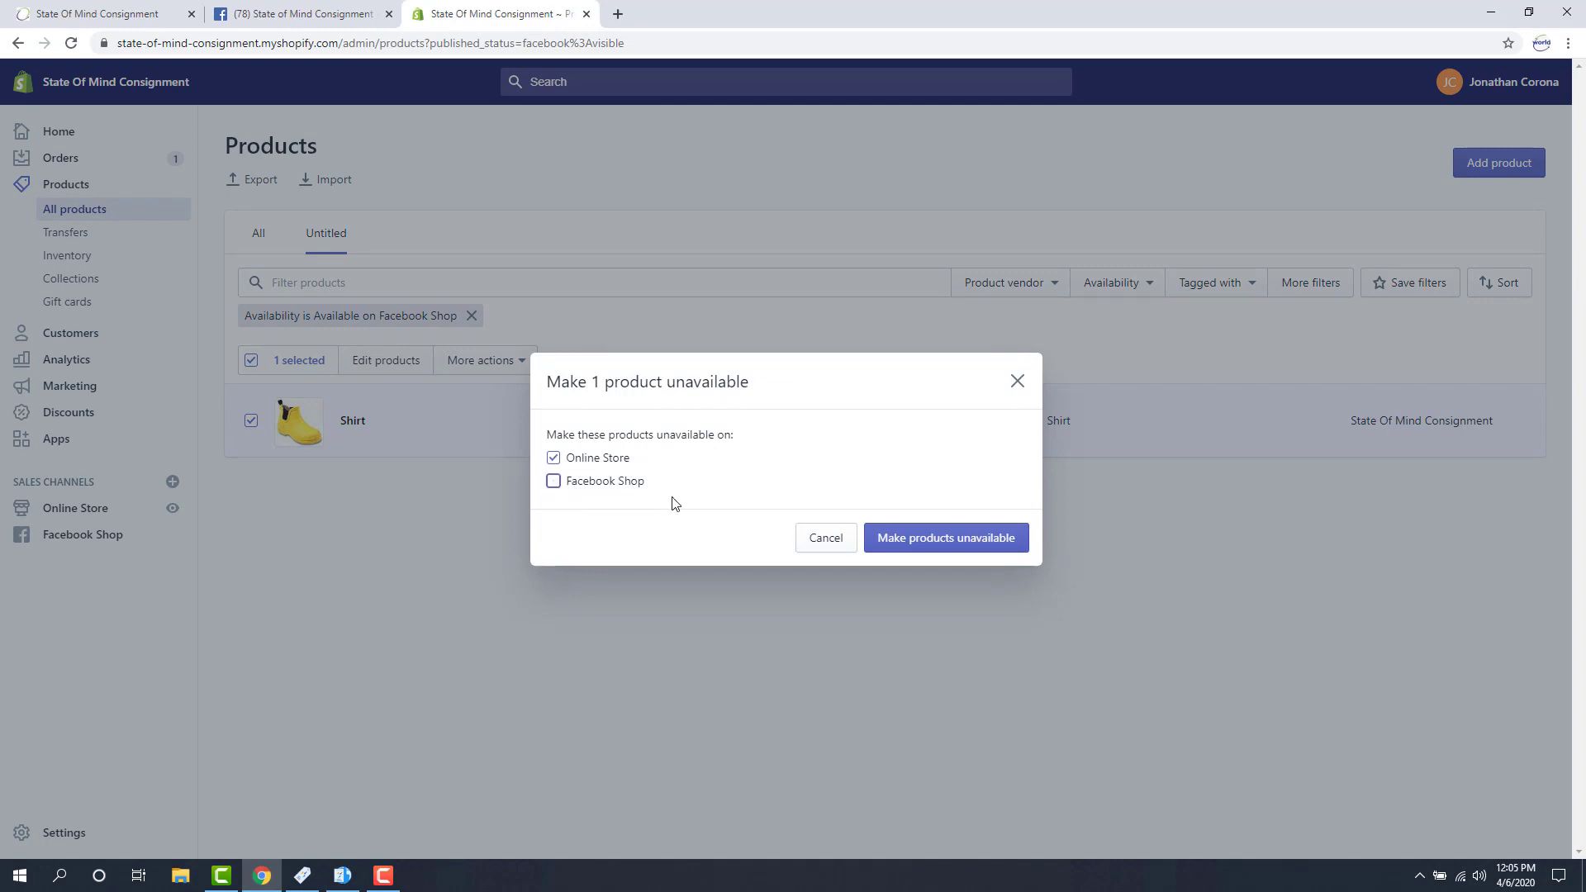
click(921, 543)
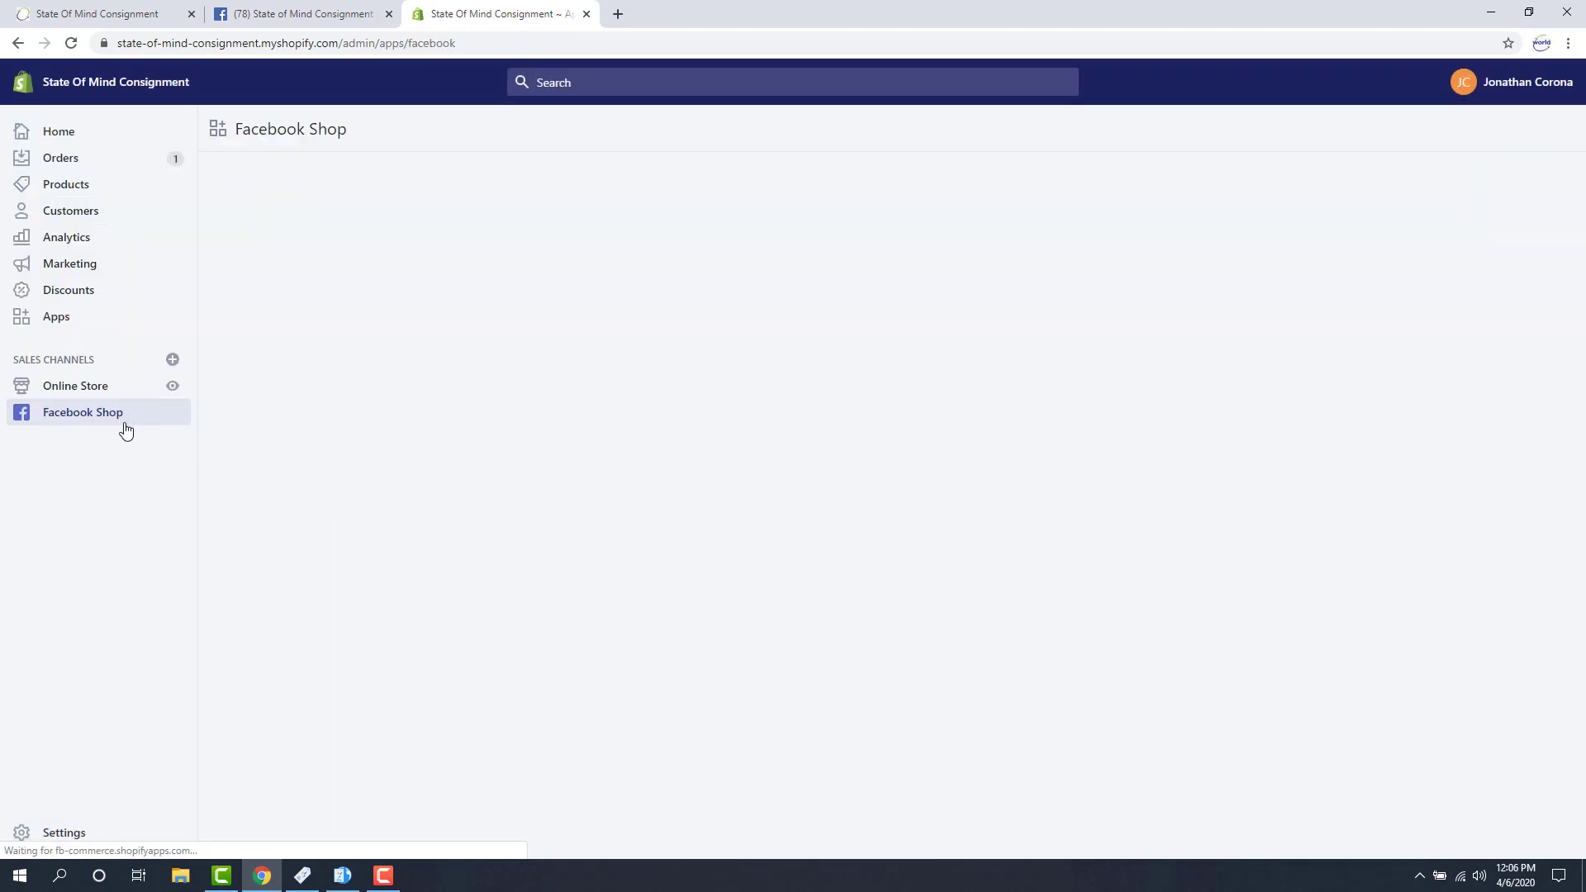
Step: Review the Facebook Shop publishing page, then go to Products > Collections
scroll(793, 442, down, 4)
scroll(750, 472, up, 4)
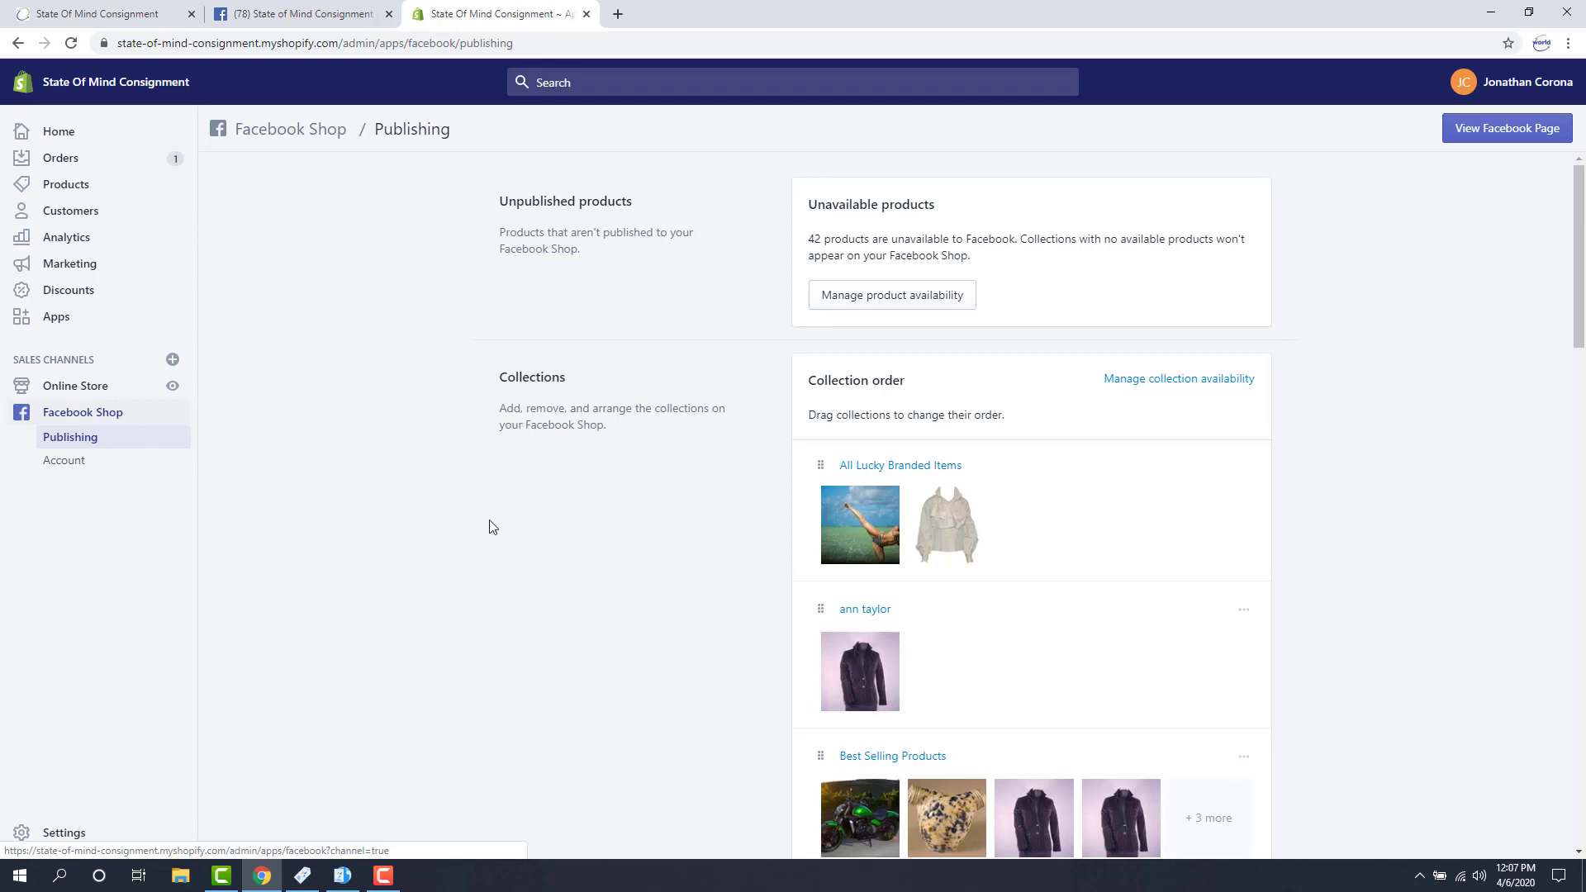
click(70, 187)
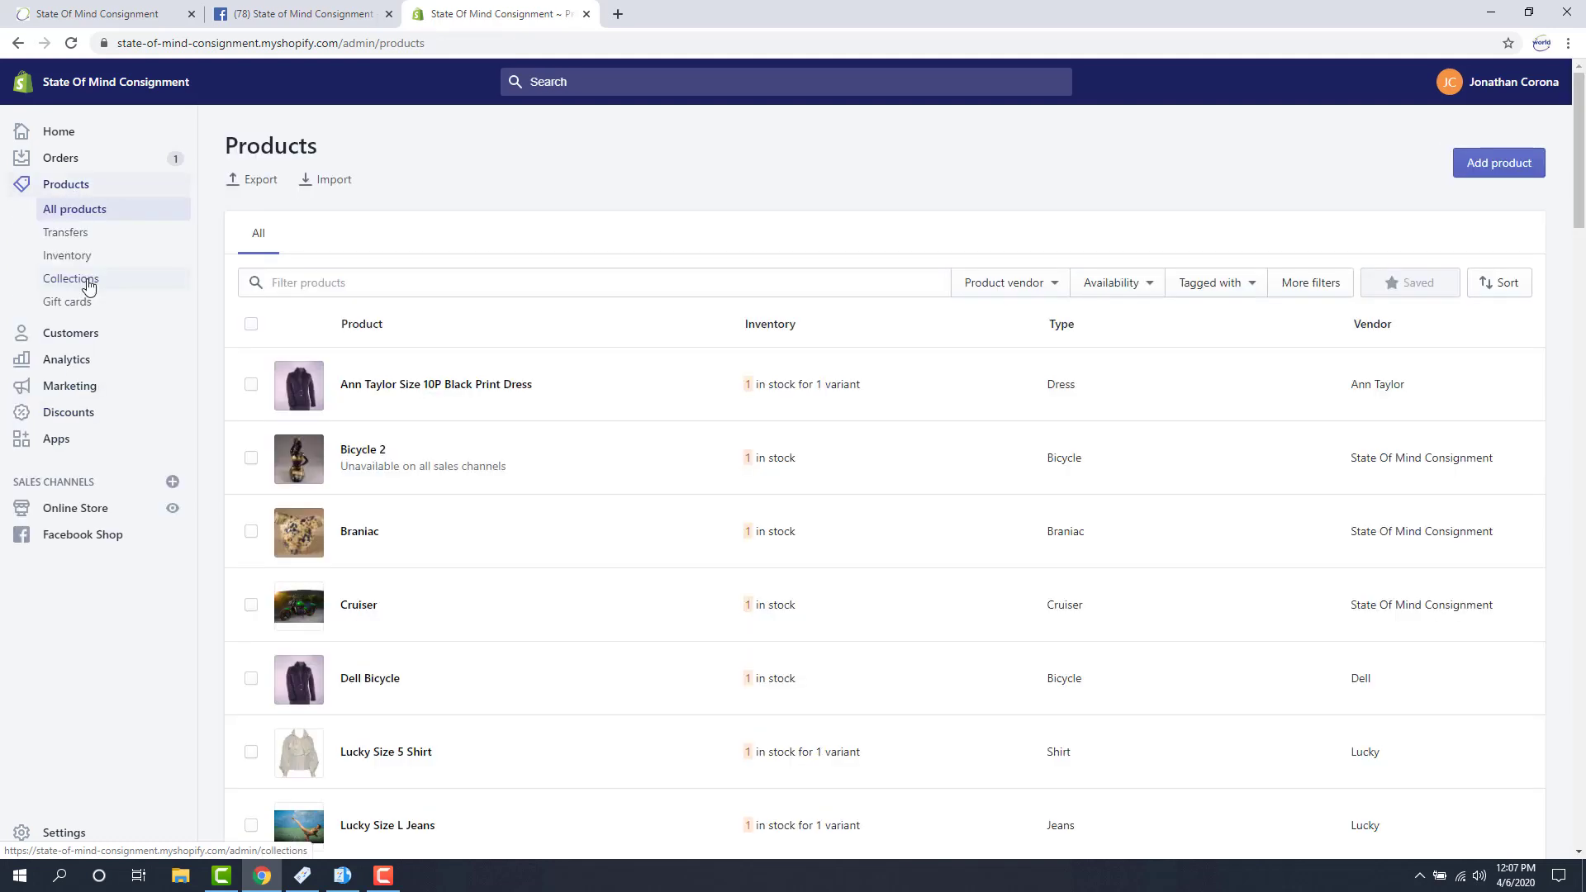
click(72, 285)
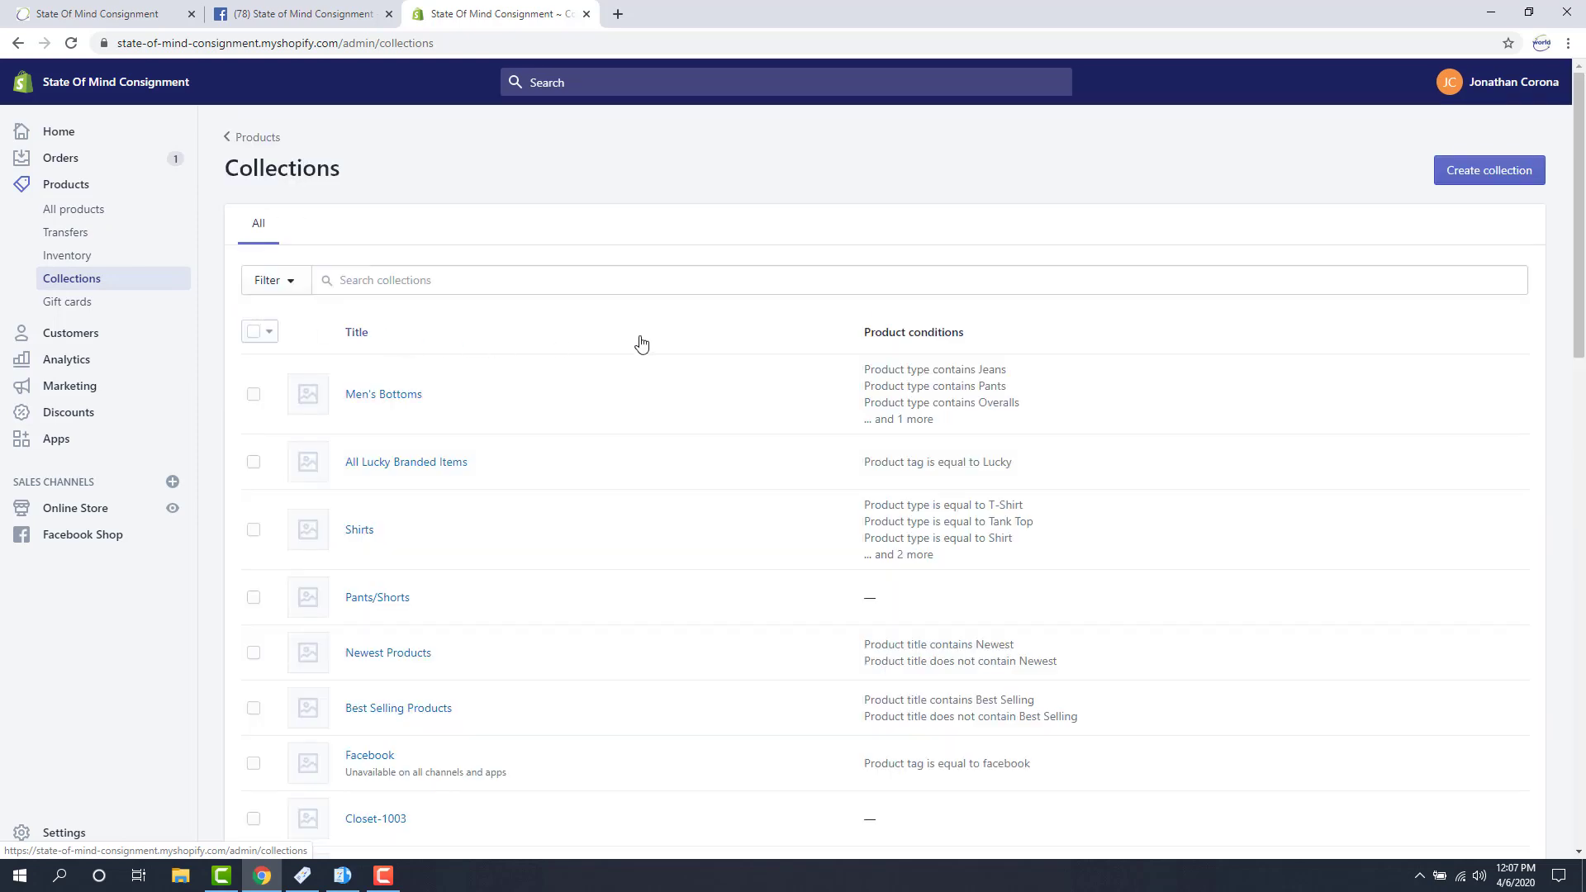
Step: Create and save an automated 'Facebook' collection matching any condition where product tag equals Facebook
click(1491, 180)
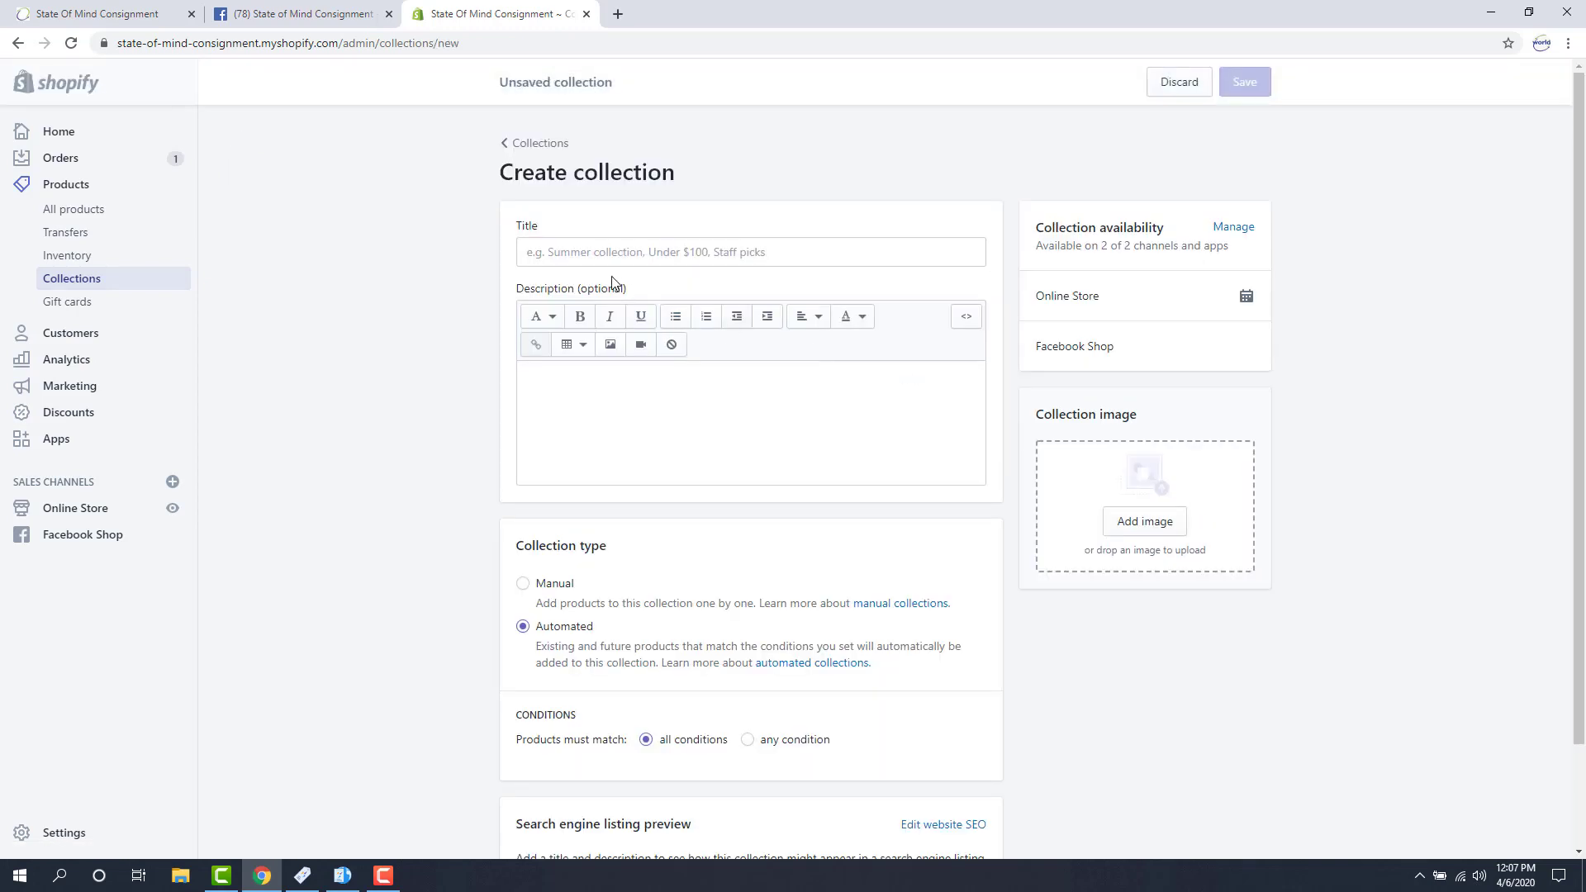
click(632, 258)
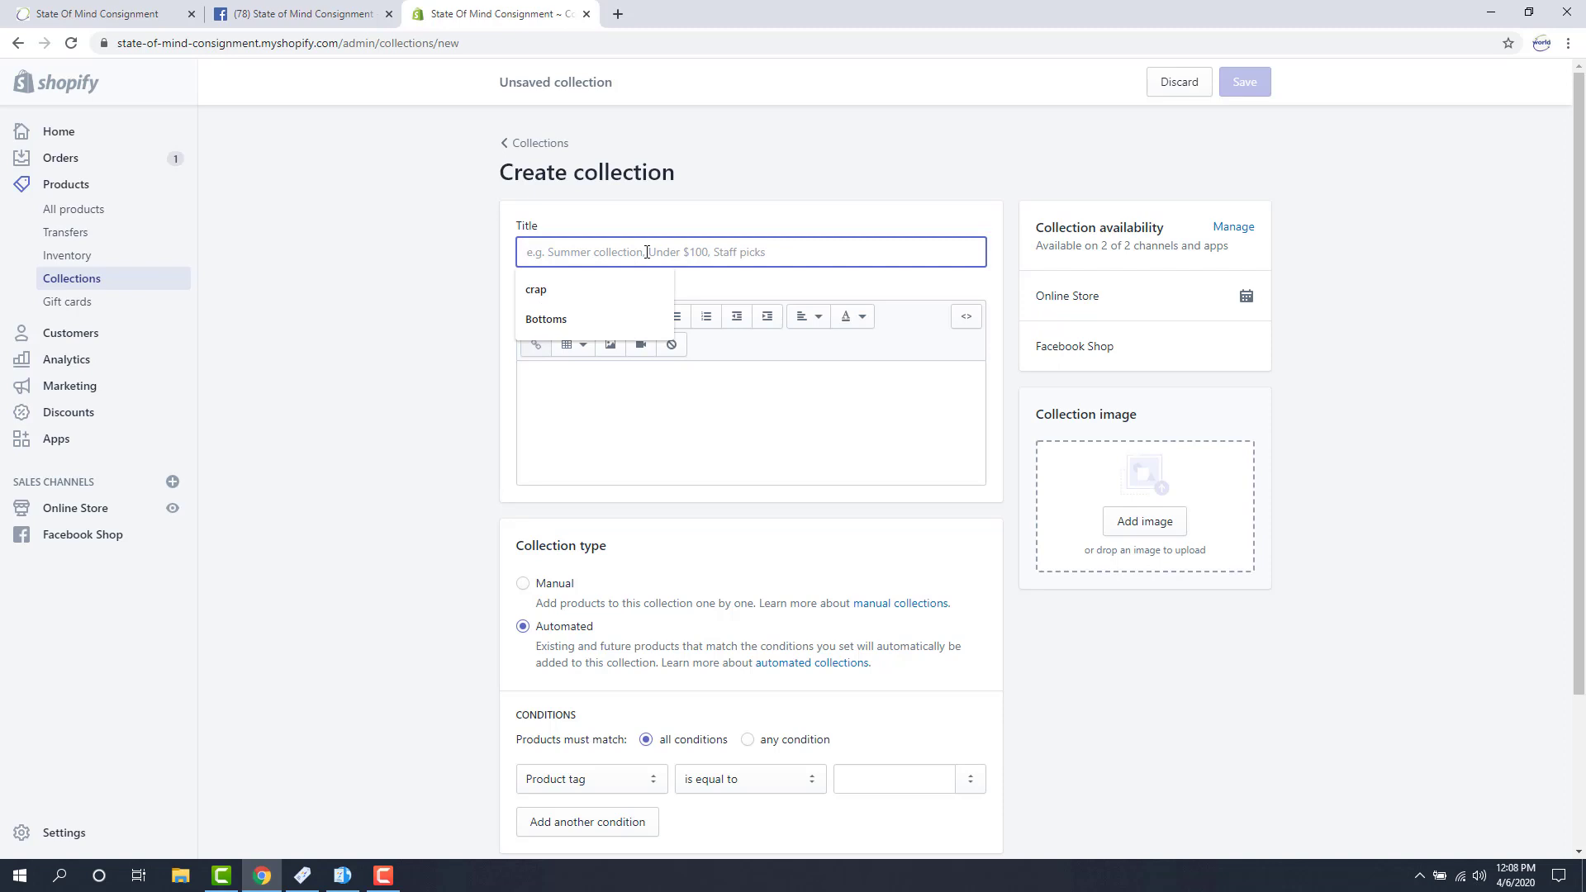
text(Facebook)
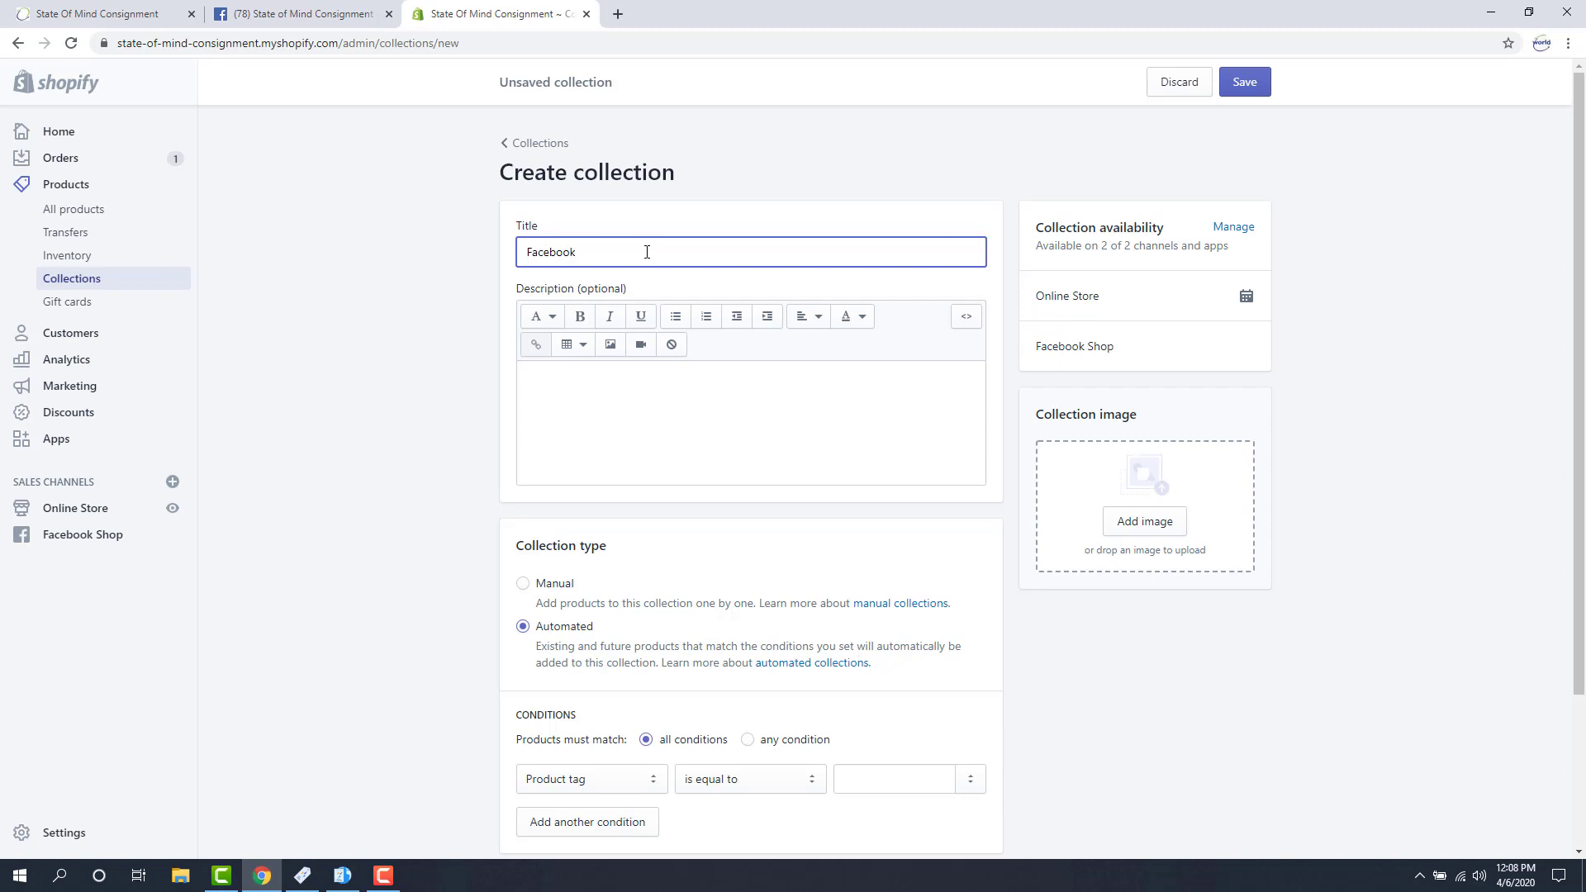
scroll(658, 496, down, 3)
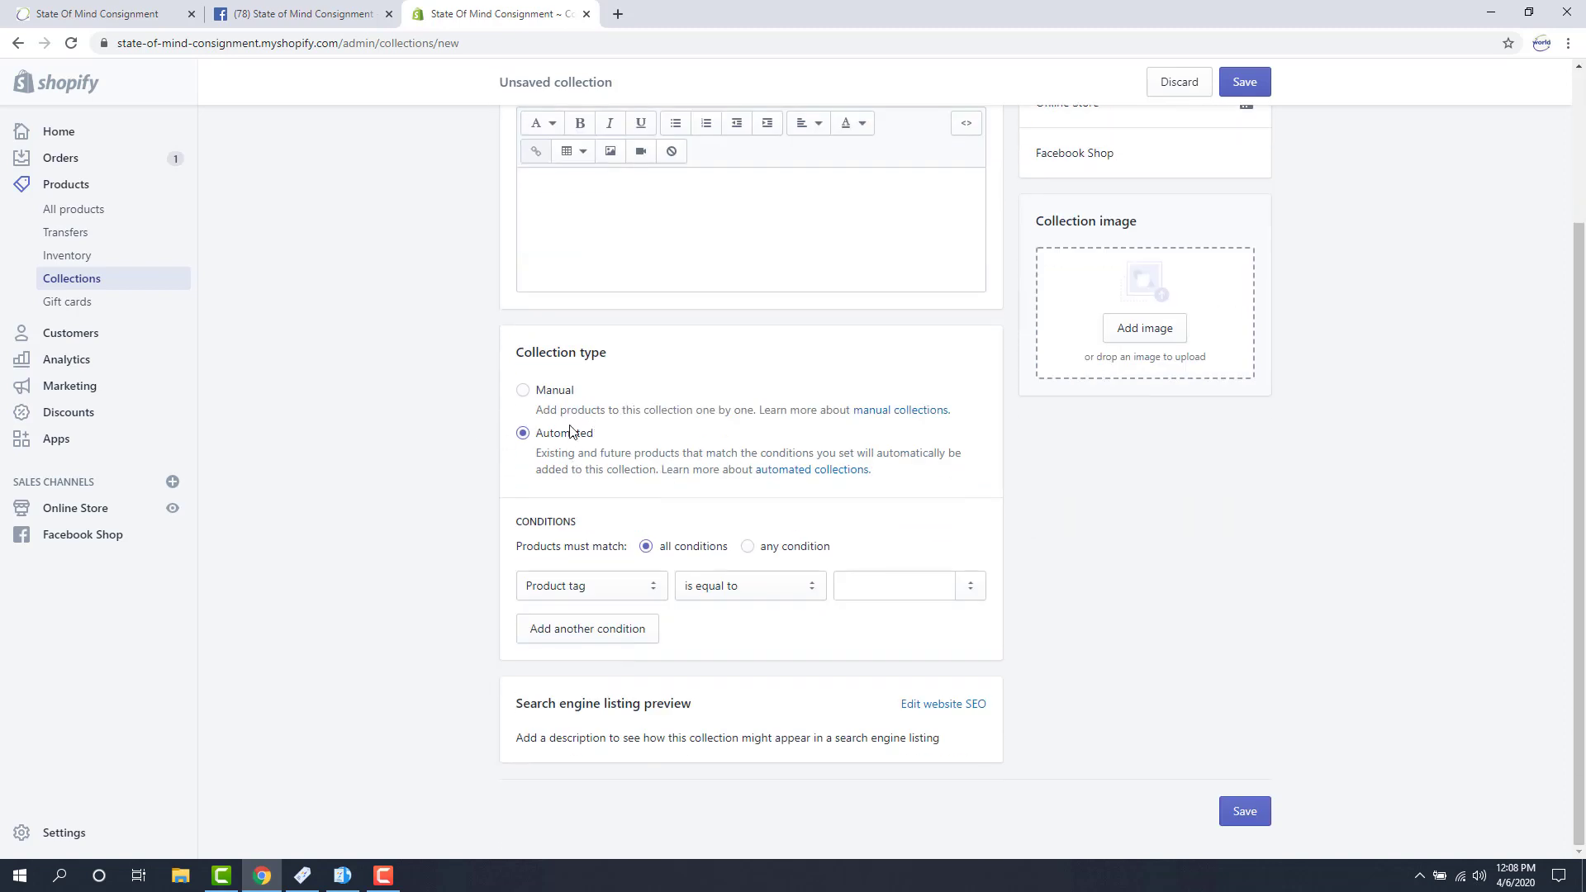
click(751, 548)
click(917, 584)
text(Face)
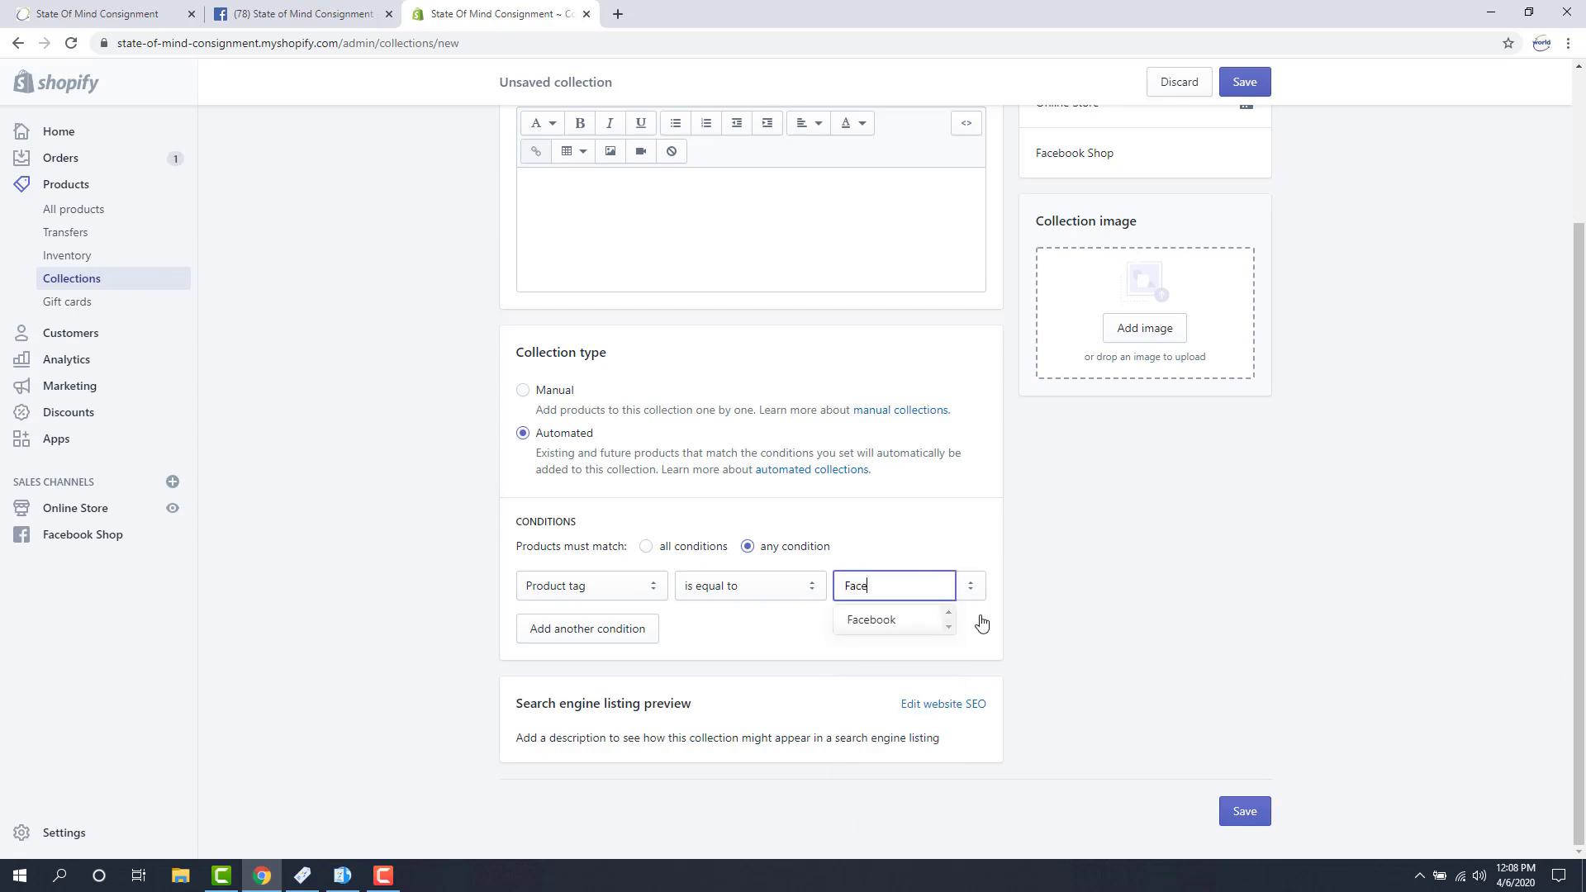
text(book)
click(1225, 741)
click(1247, 813)
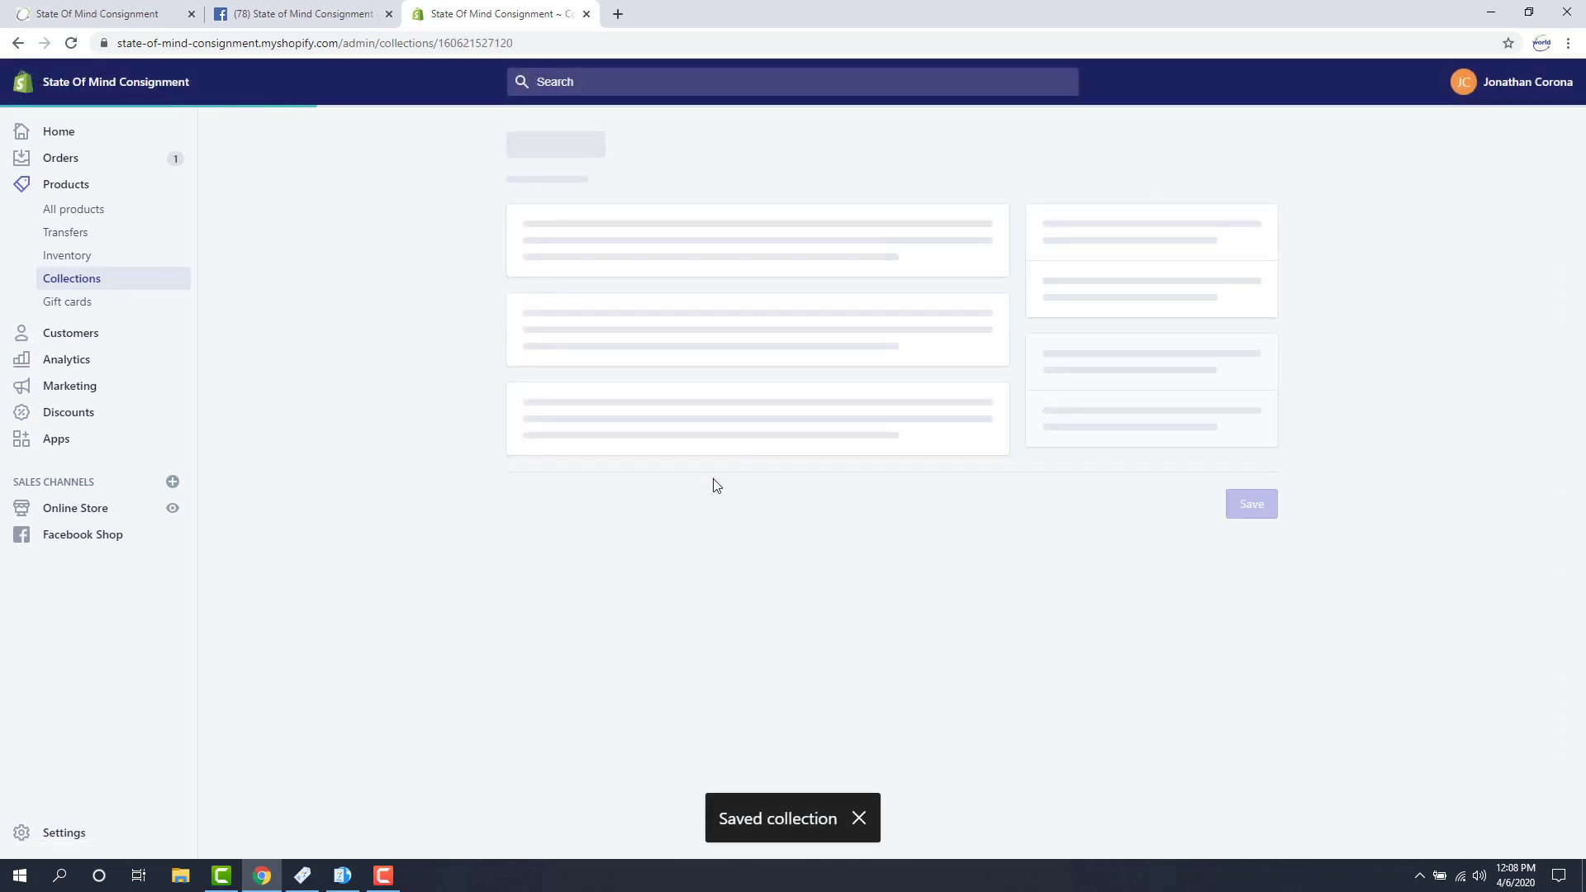
Step: In Liberty, start a new item titled Top and set its Social Media attribute to Facebook
click(303, 877)
click(137, 111)
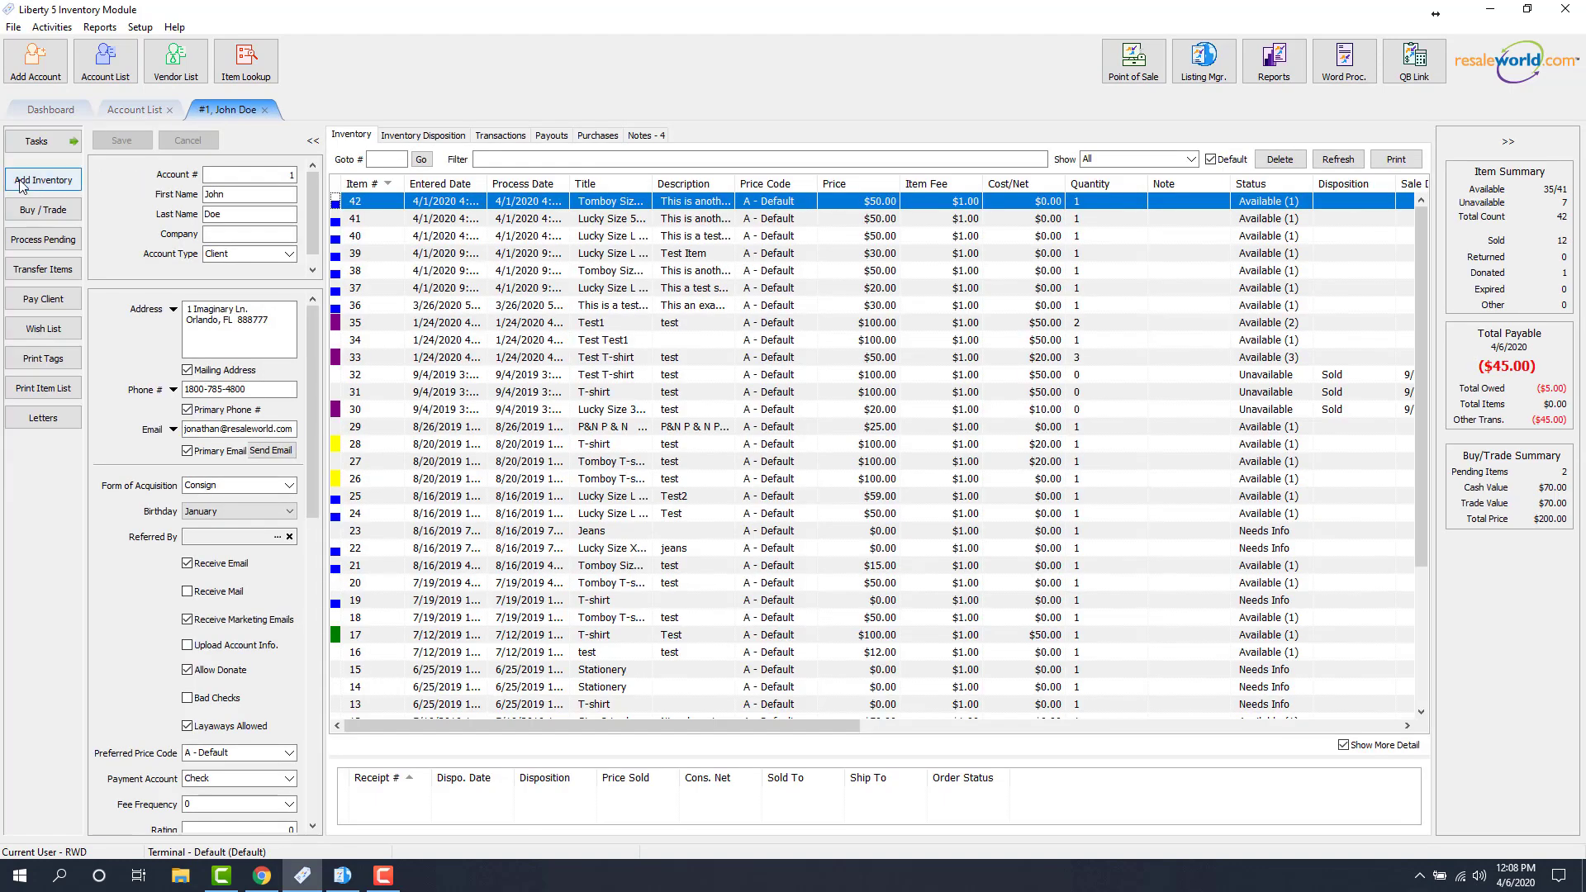
click(20, 182)
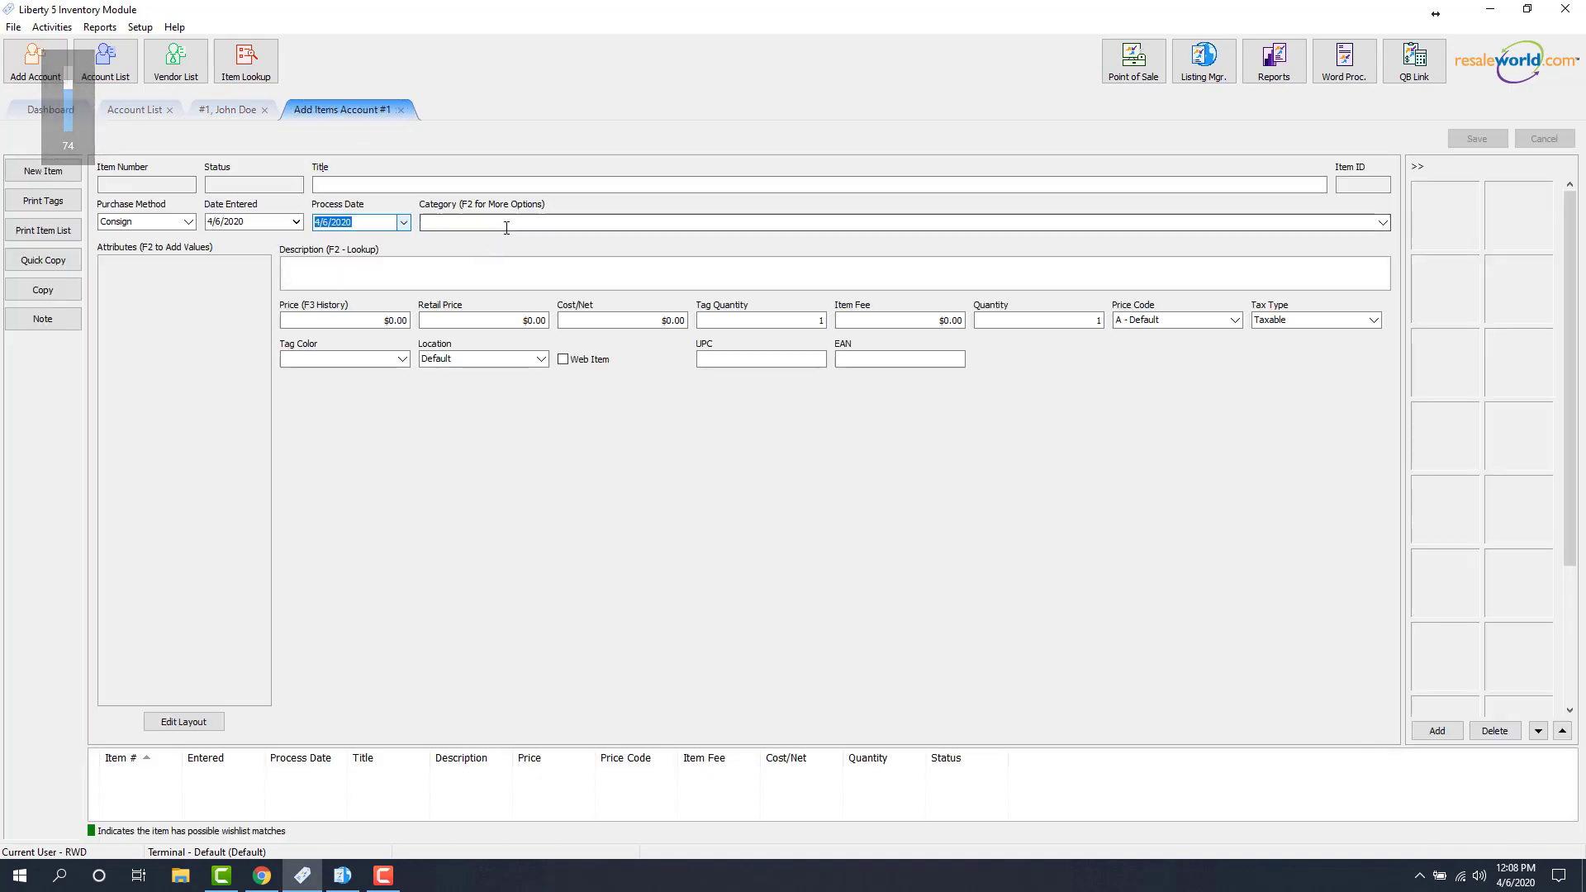
click(558, 223)
text(Top - Maternity - Women's Apparel)
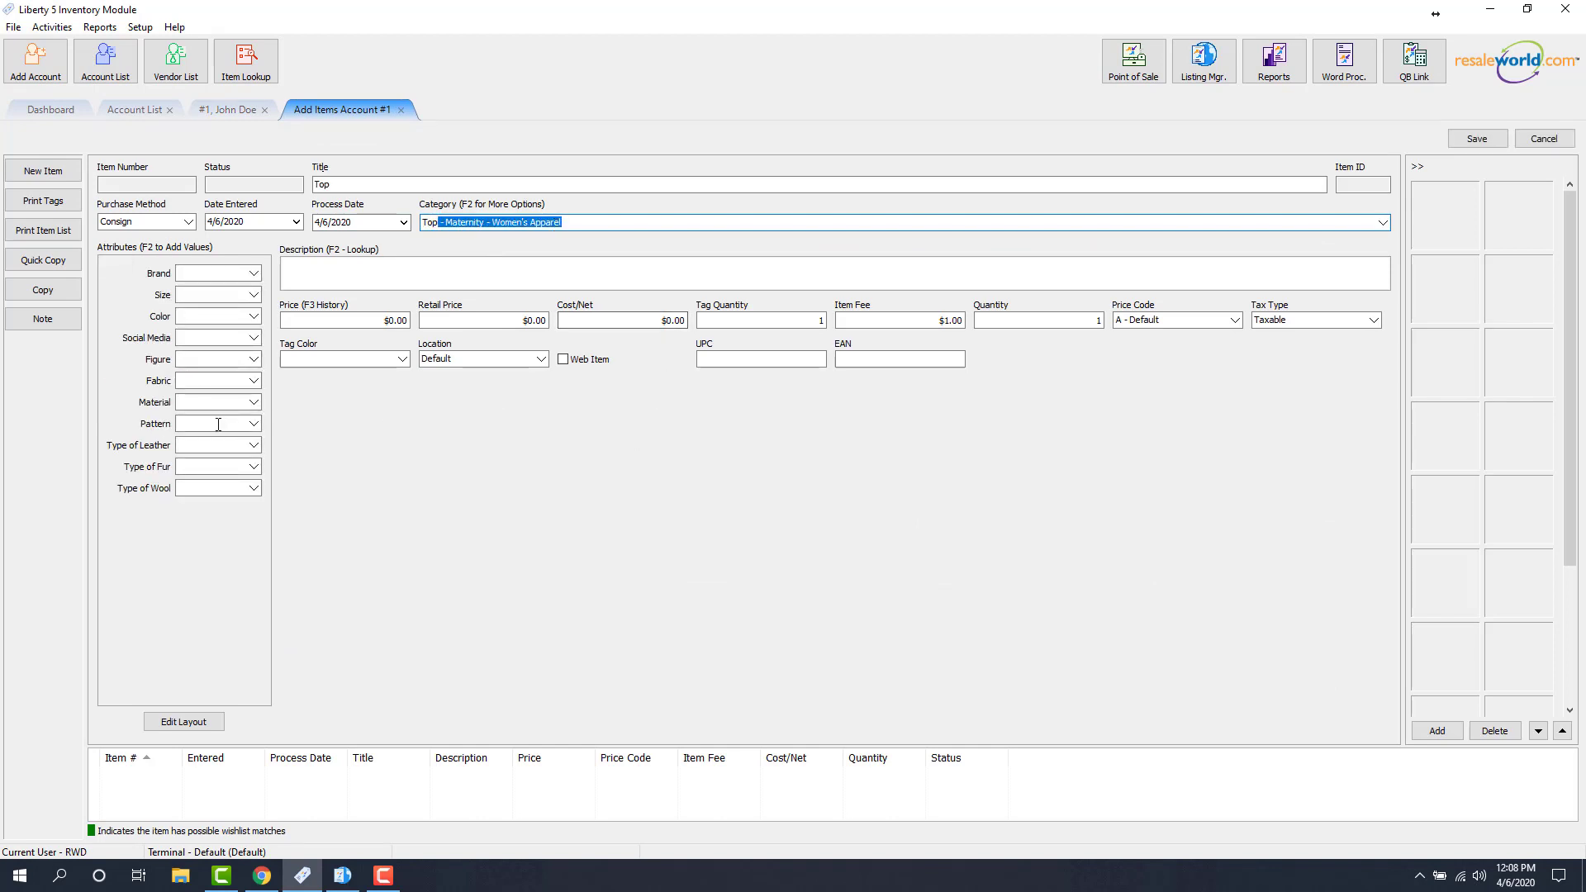
click(257, 341)
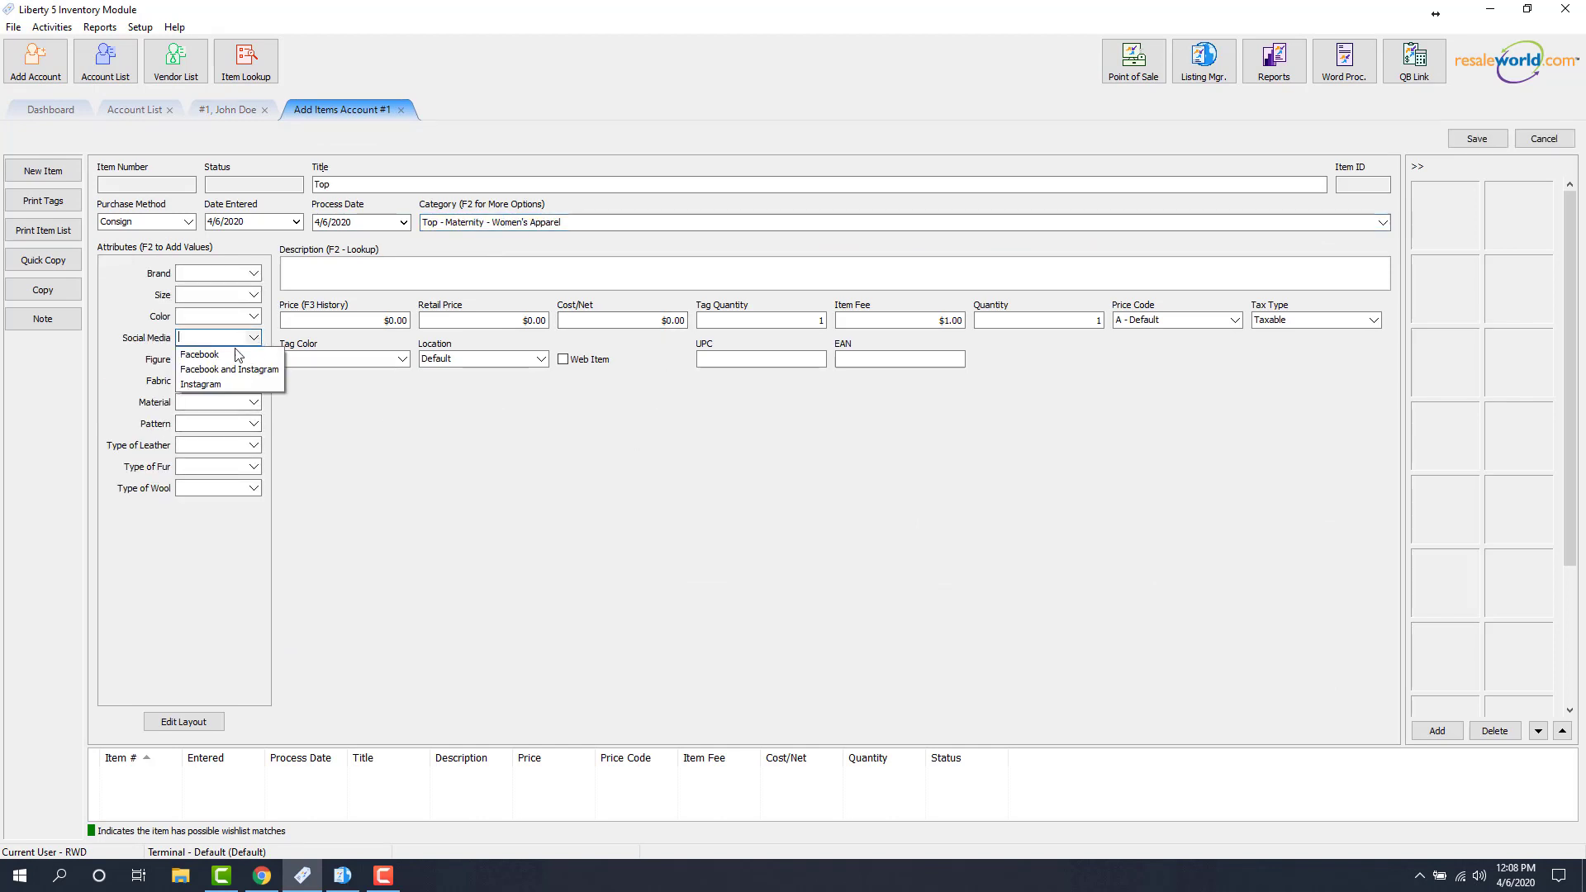
click(203, 355)
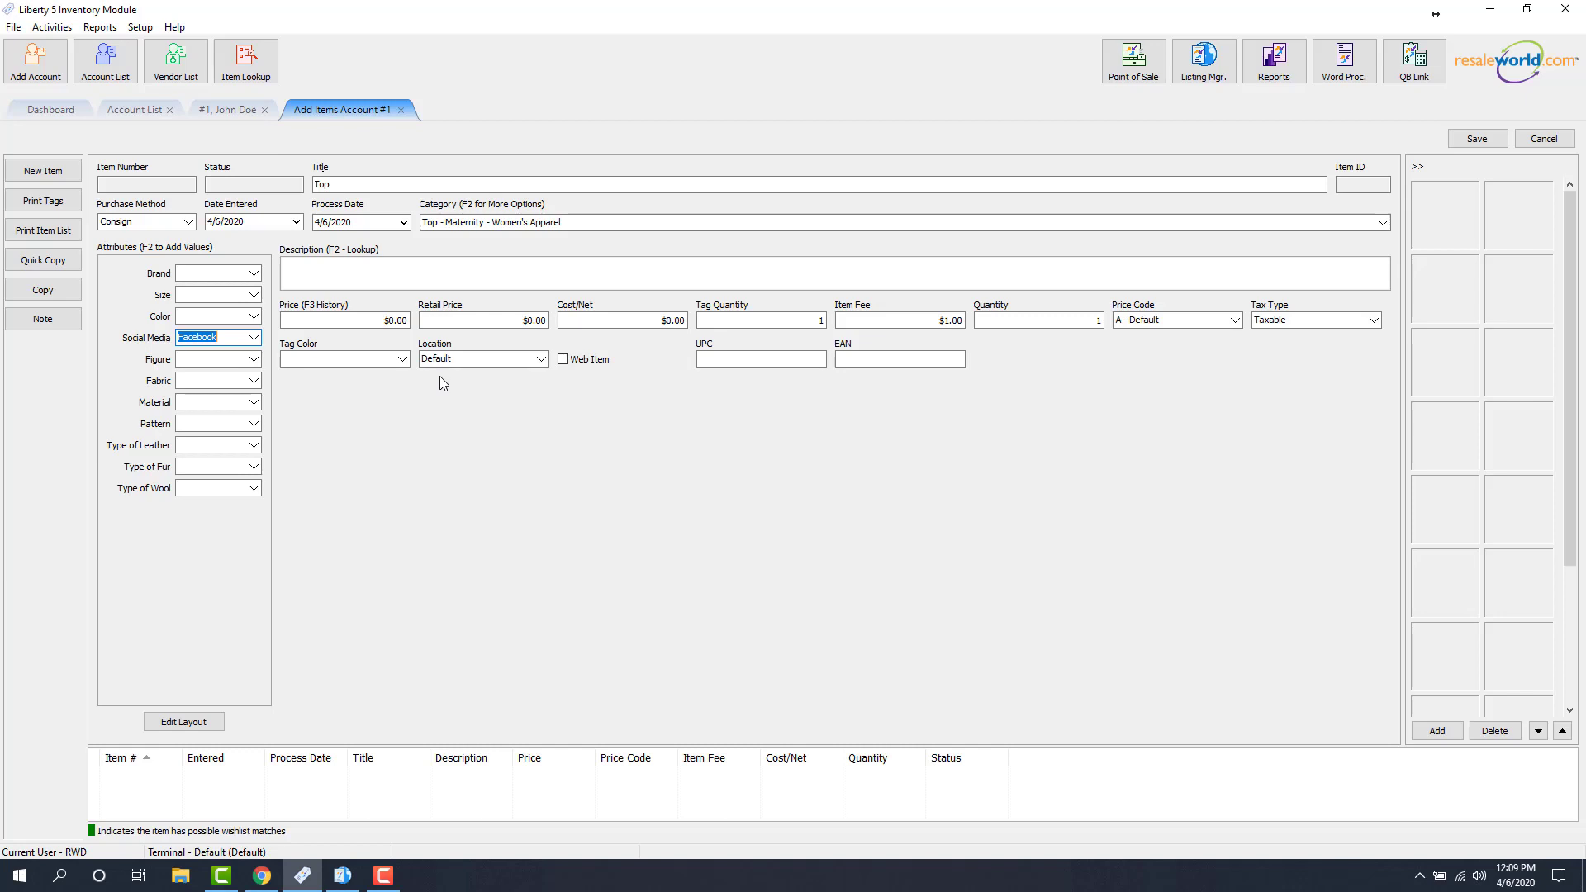
Step: Back in Shopify, add a second condition: product tag is equal to 'Facebook and Instagram'
click(262, 877)
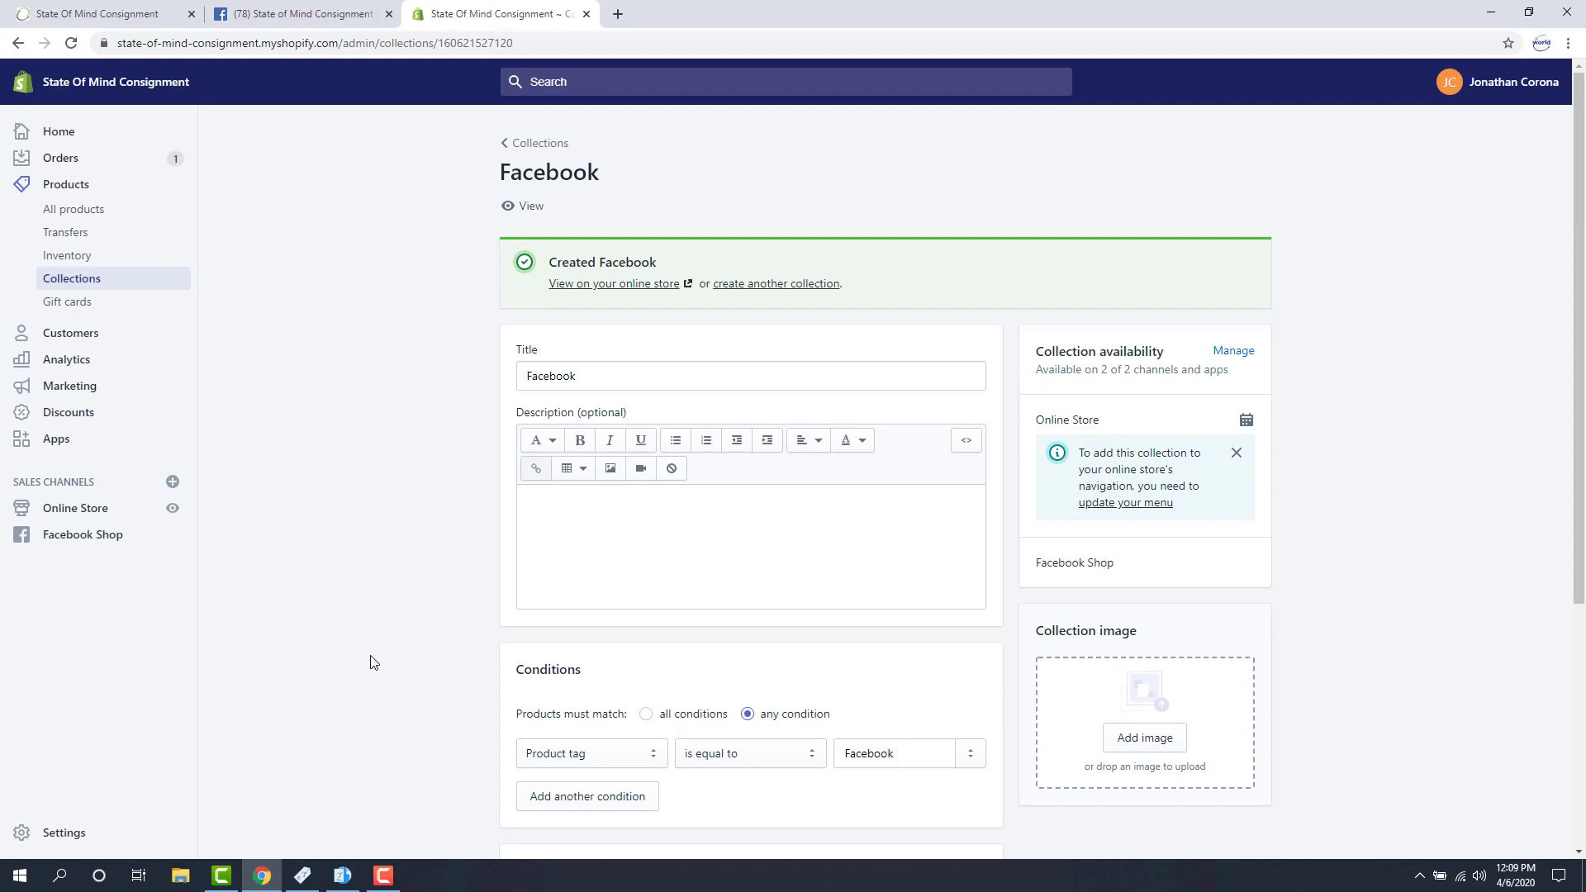
scroll(578, 485, down, 3)
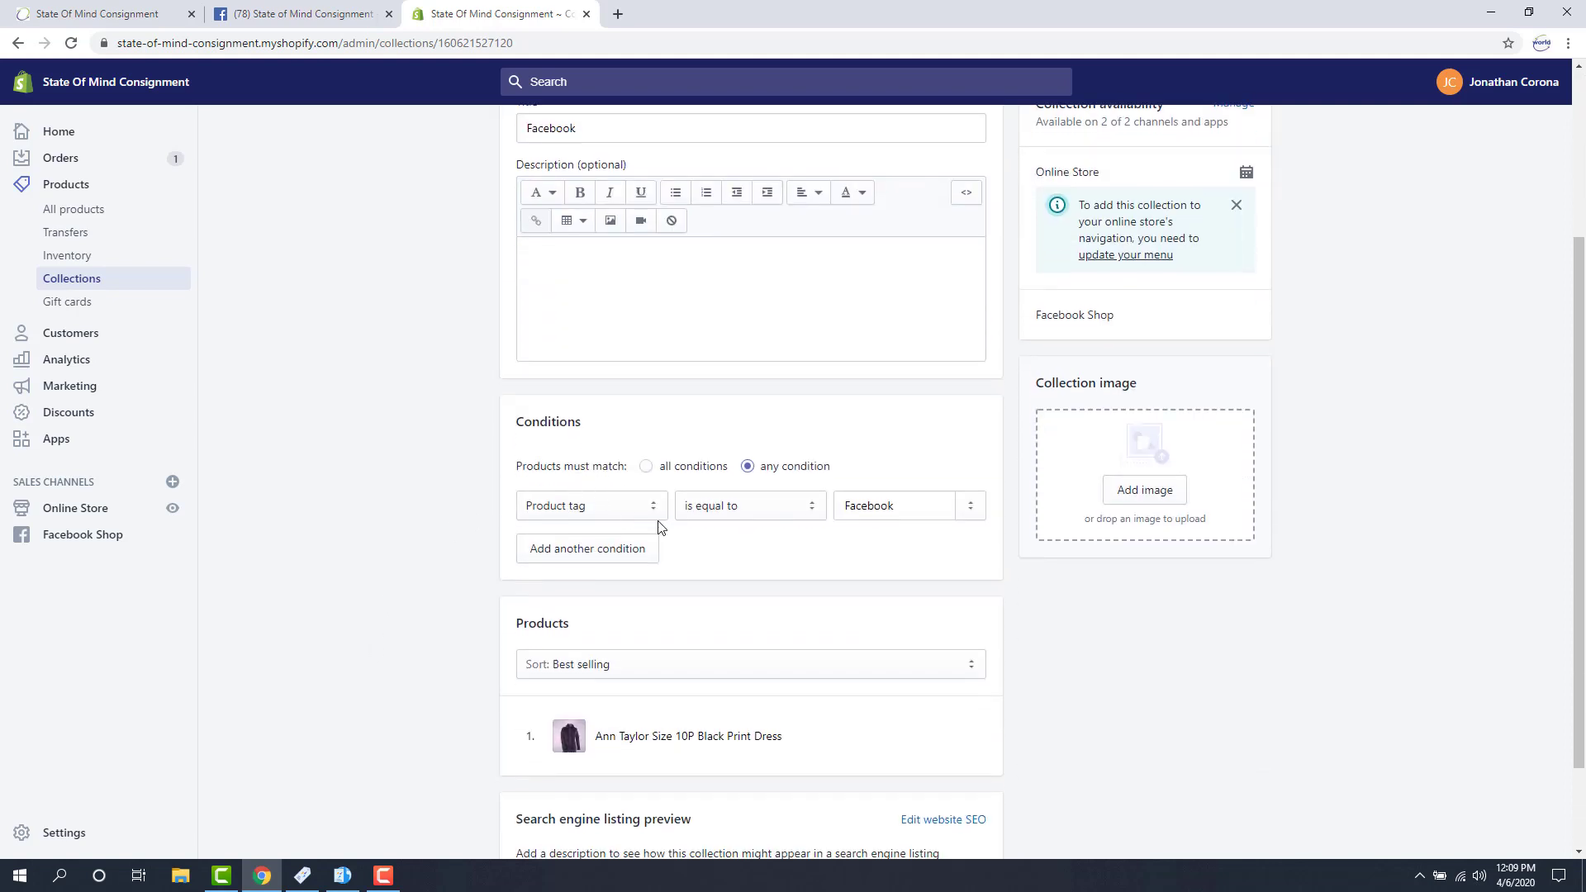
click(602, 556)
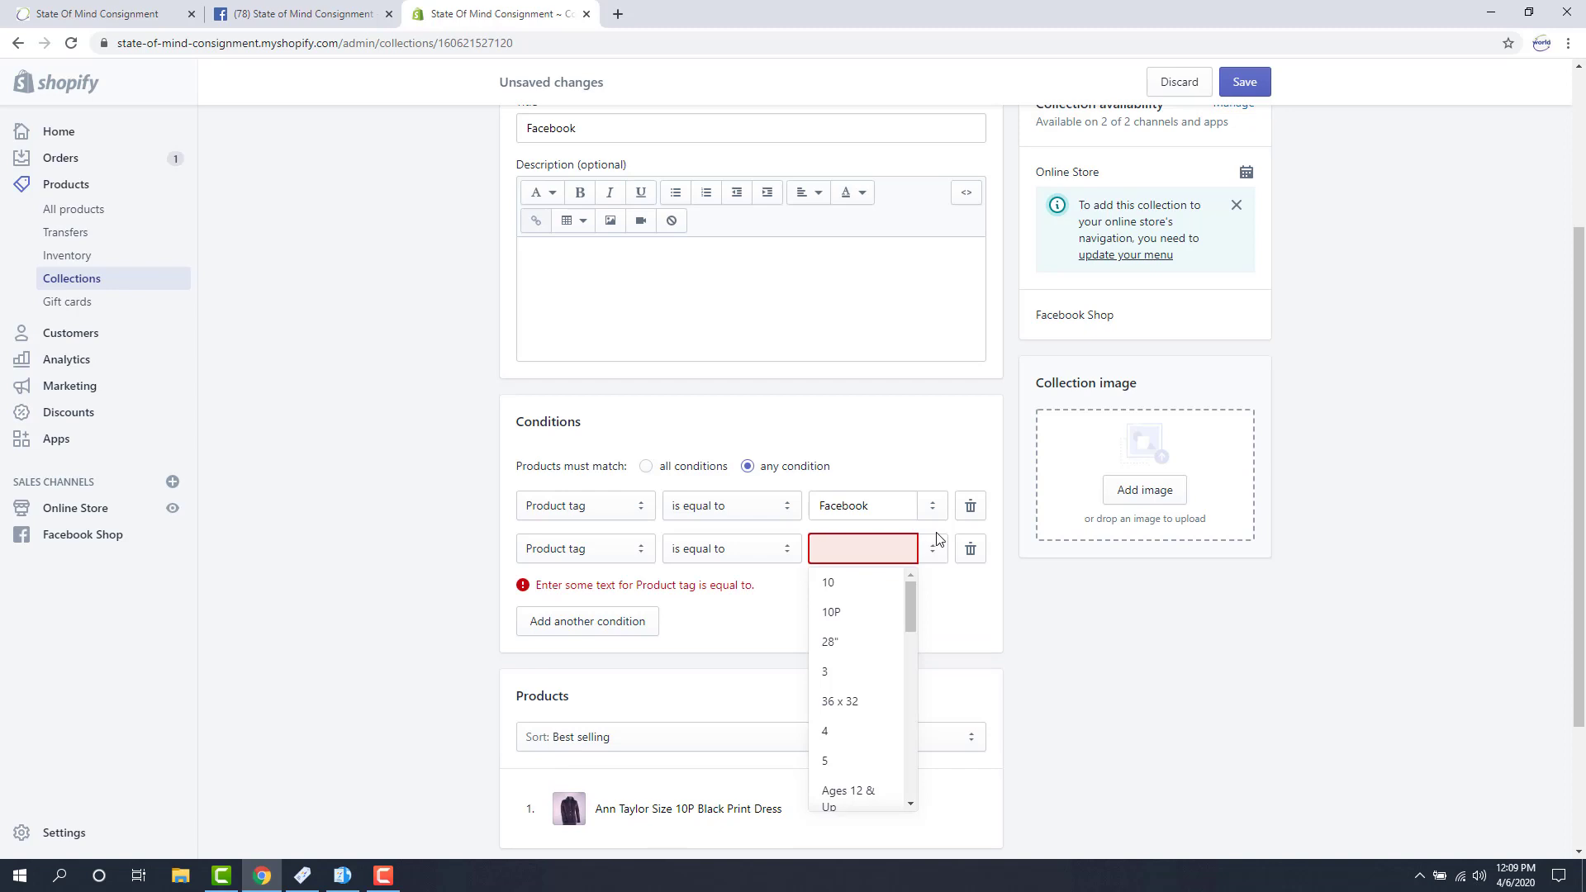
text(Facebook )
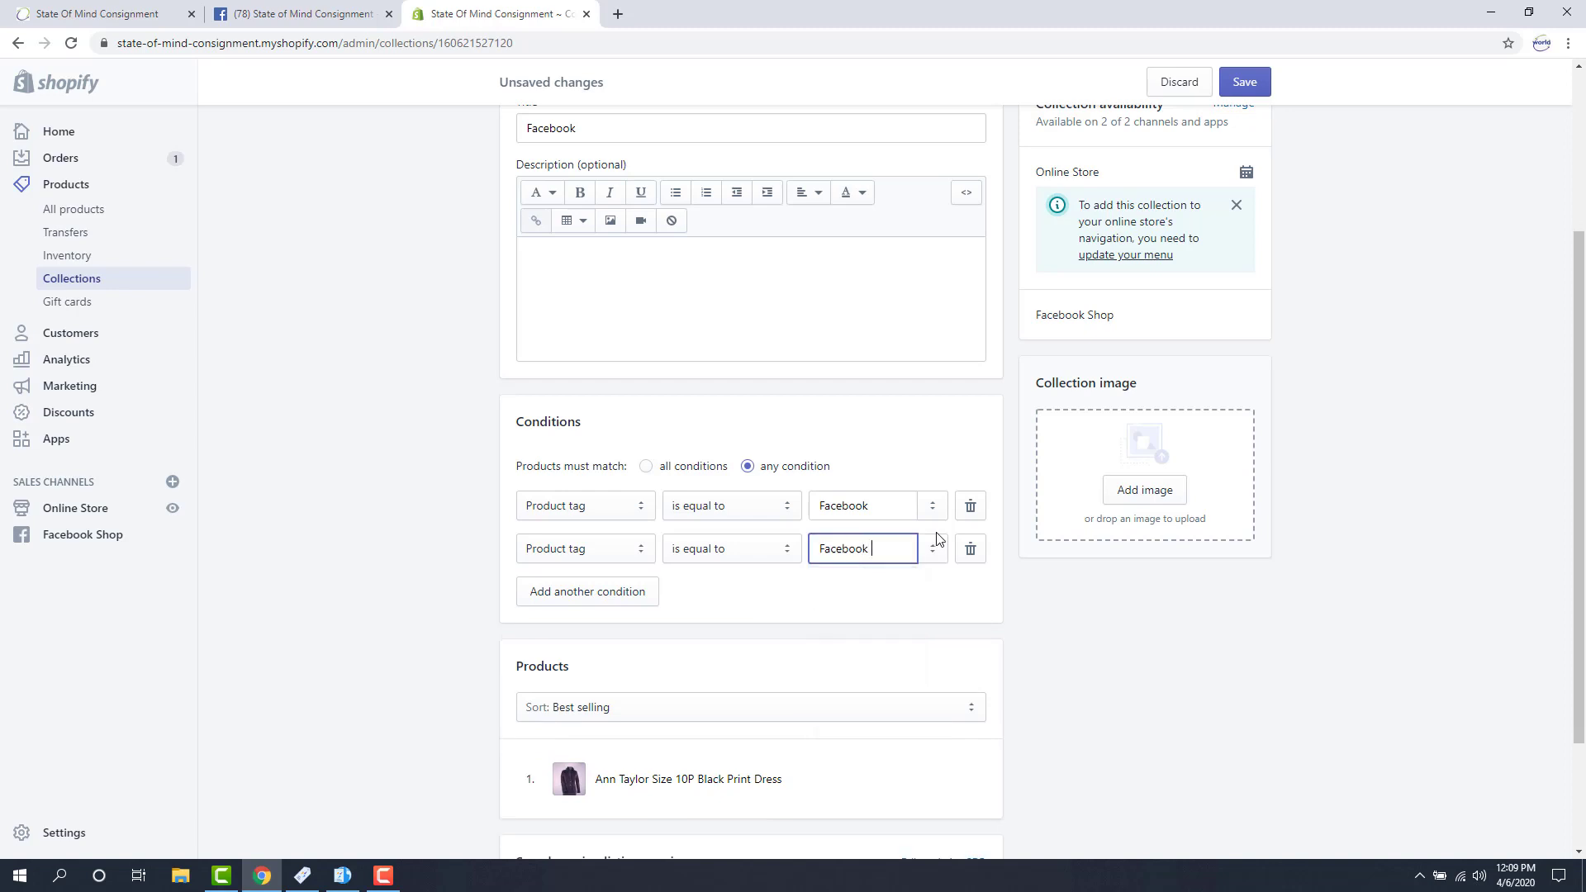
text(and Instagram)
click(931, 579)
Step: Switch the Top item's Social Media dropdown from Facebook to 'Facebook and Instagram'
click(302, 876)
click(253, 337)
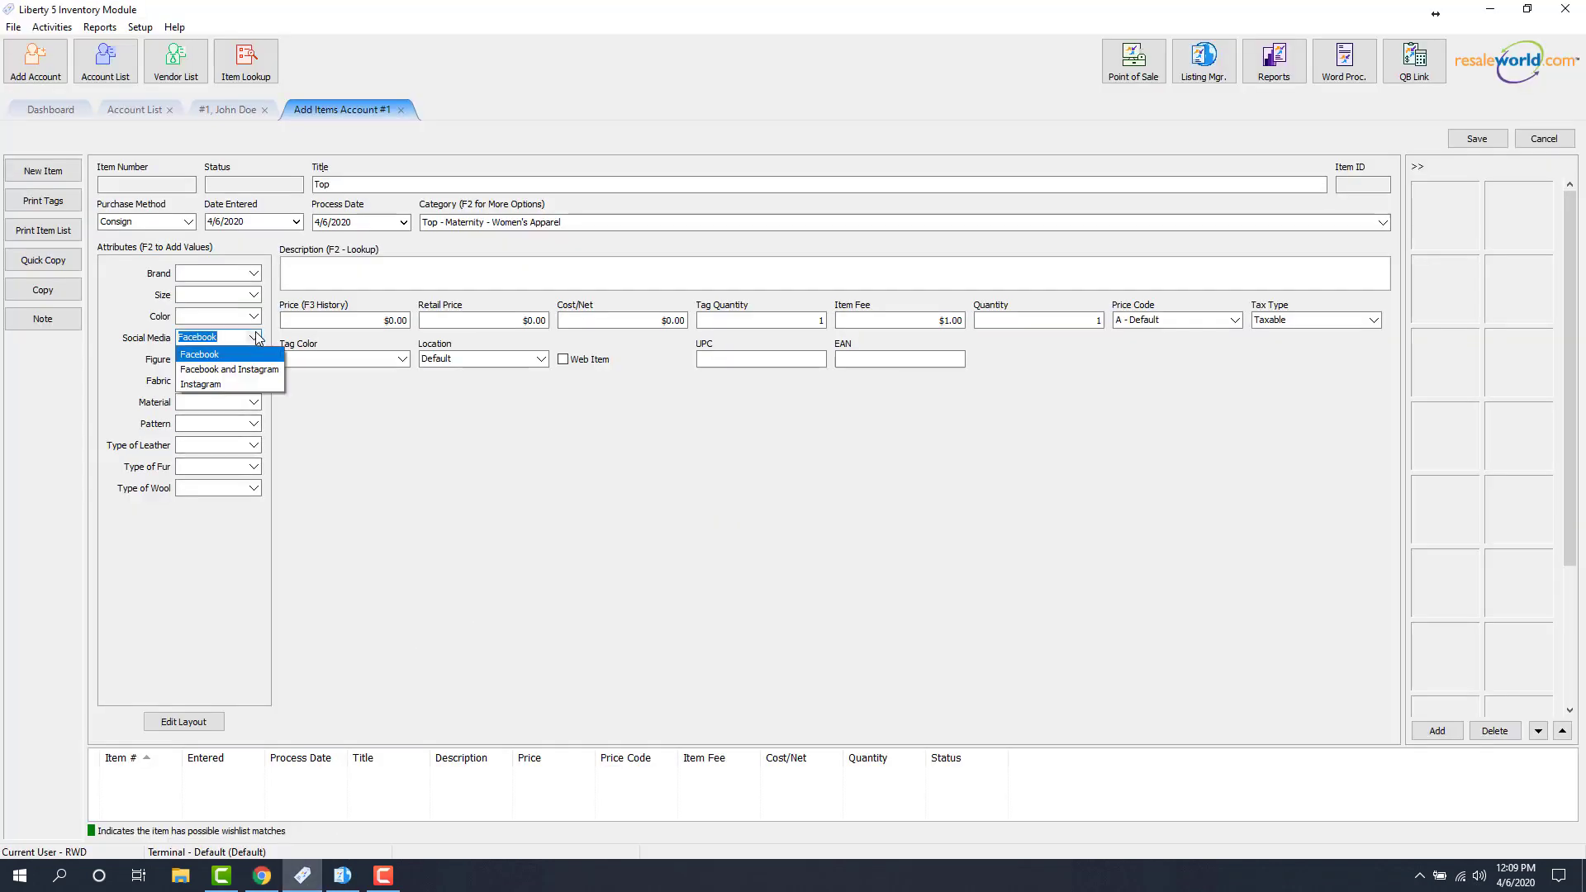
click(252, 380)
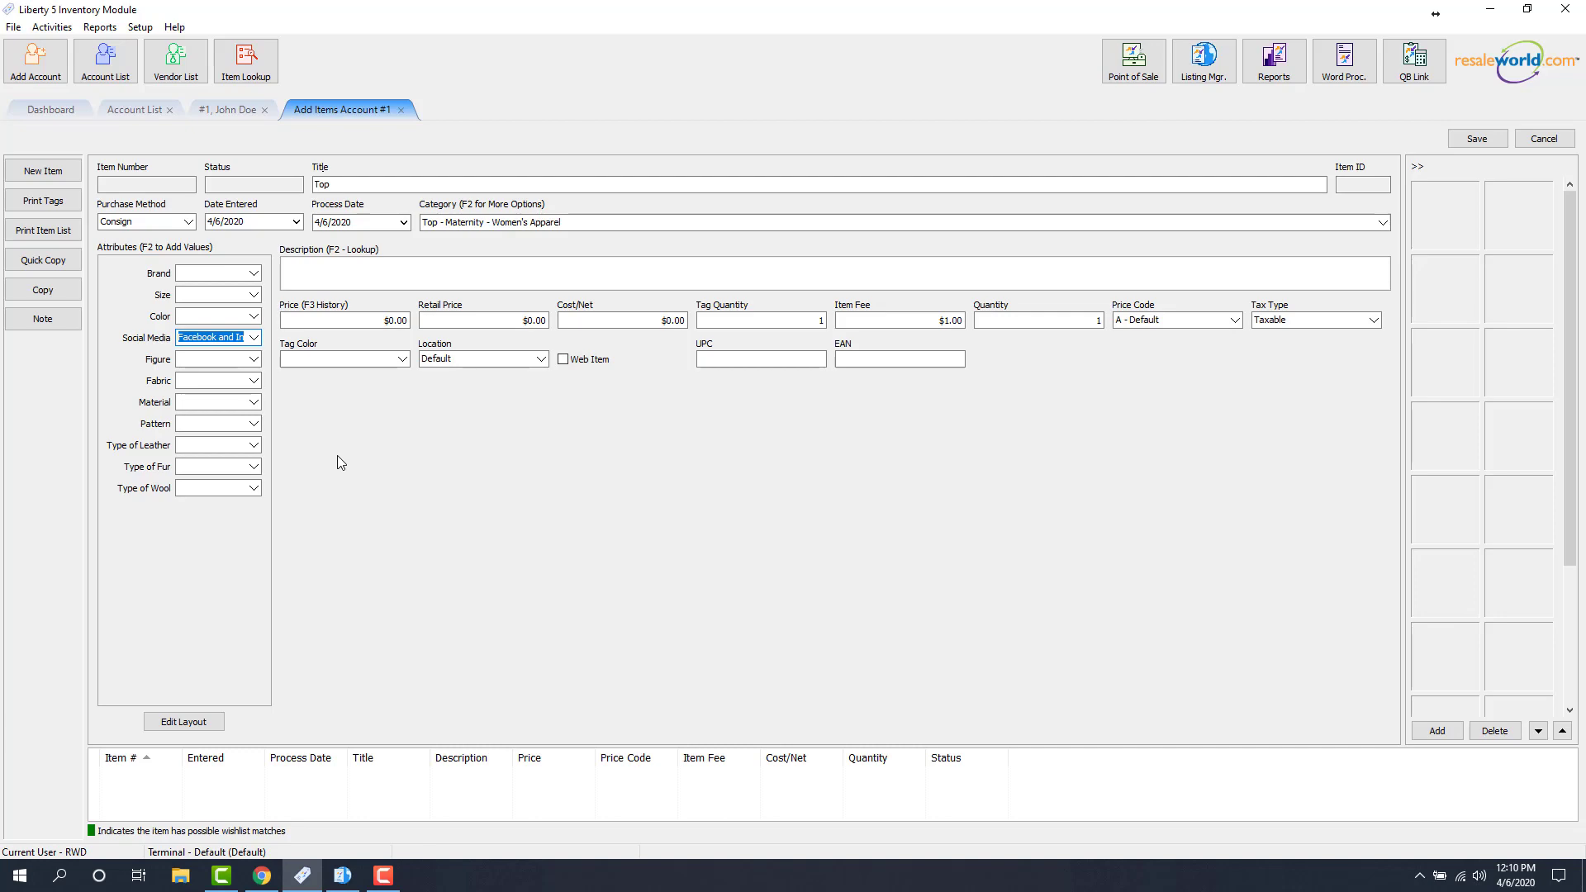
Step: Return to Shopify, cancel the unsaved-changes prompt, and save the Facebook collection's two tag conditions
click(1490, 9)
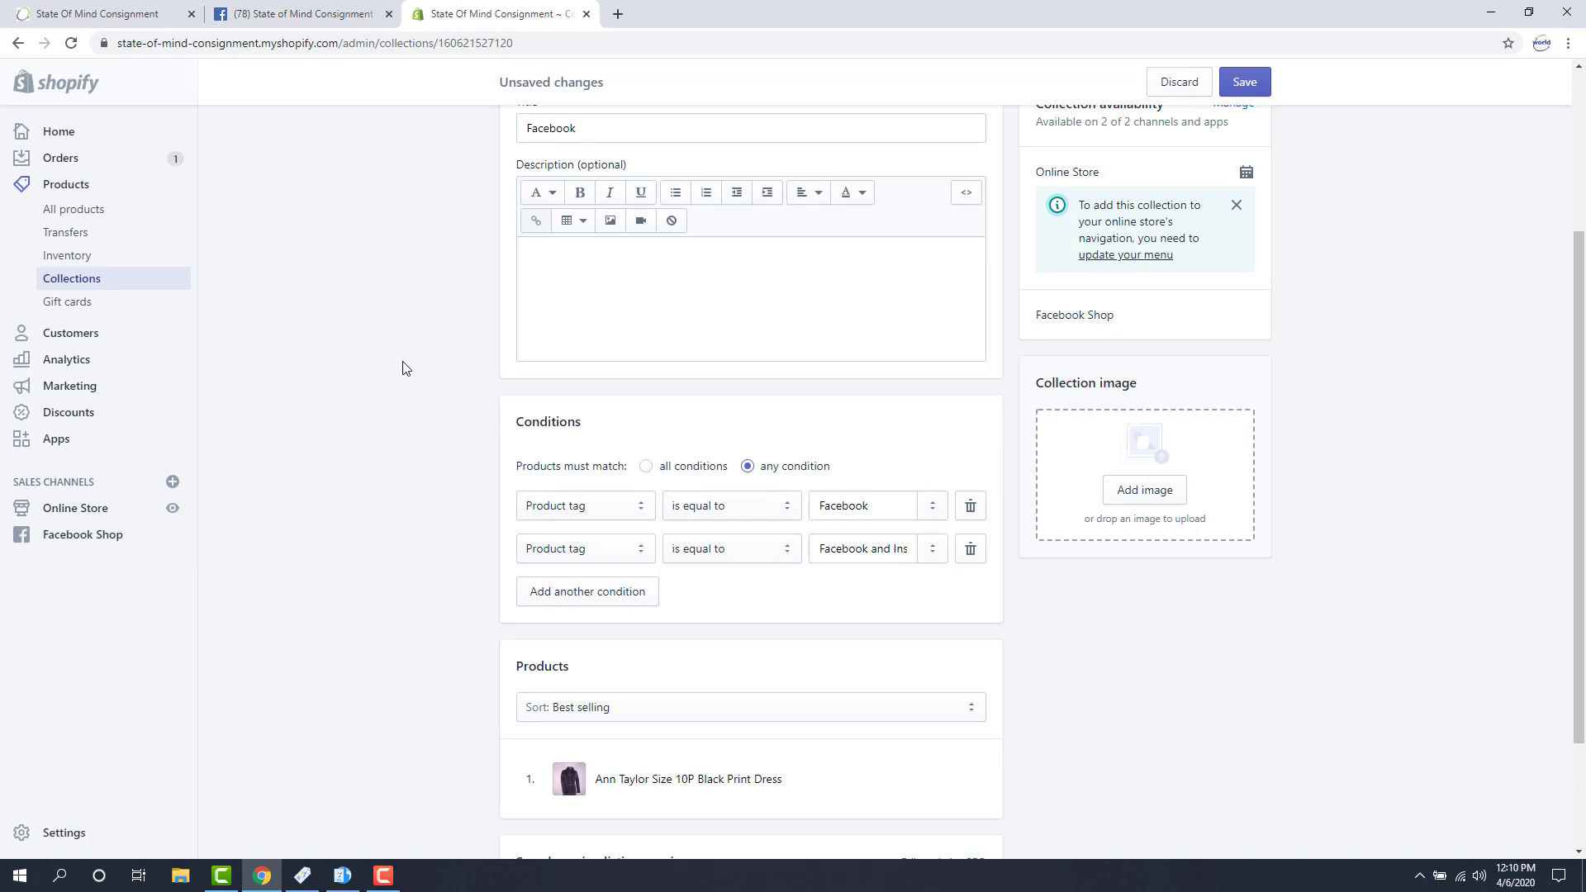
scroll(394, 355, up, 3)
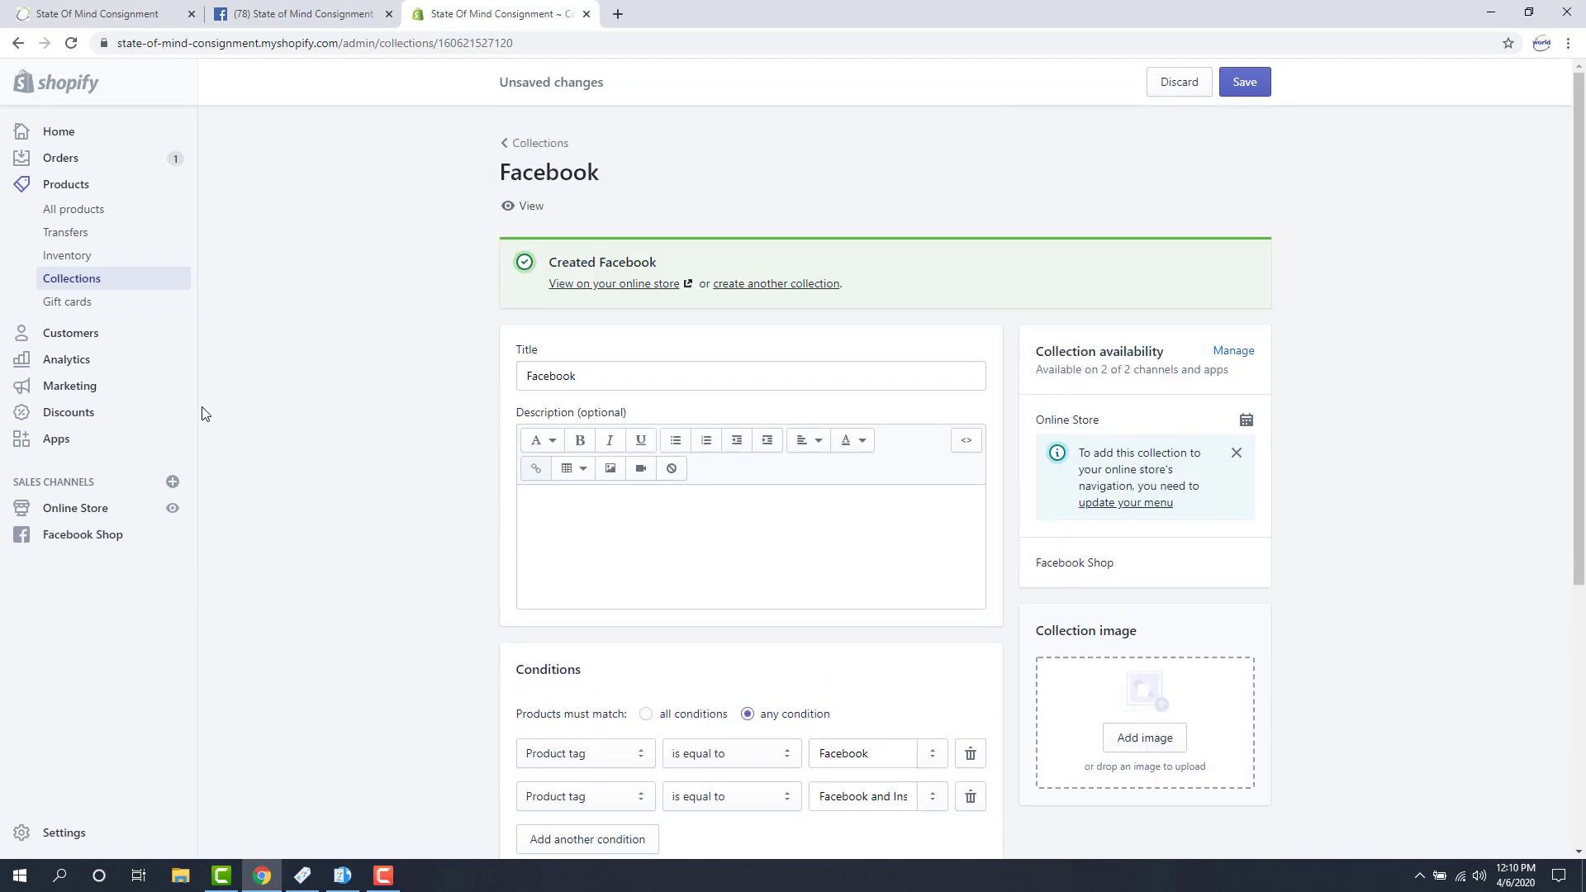
click(96, 538)
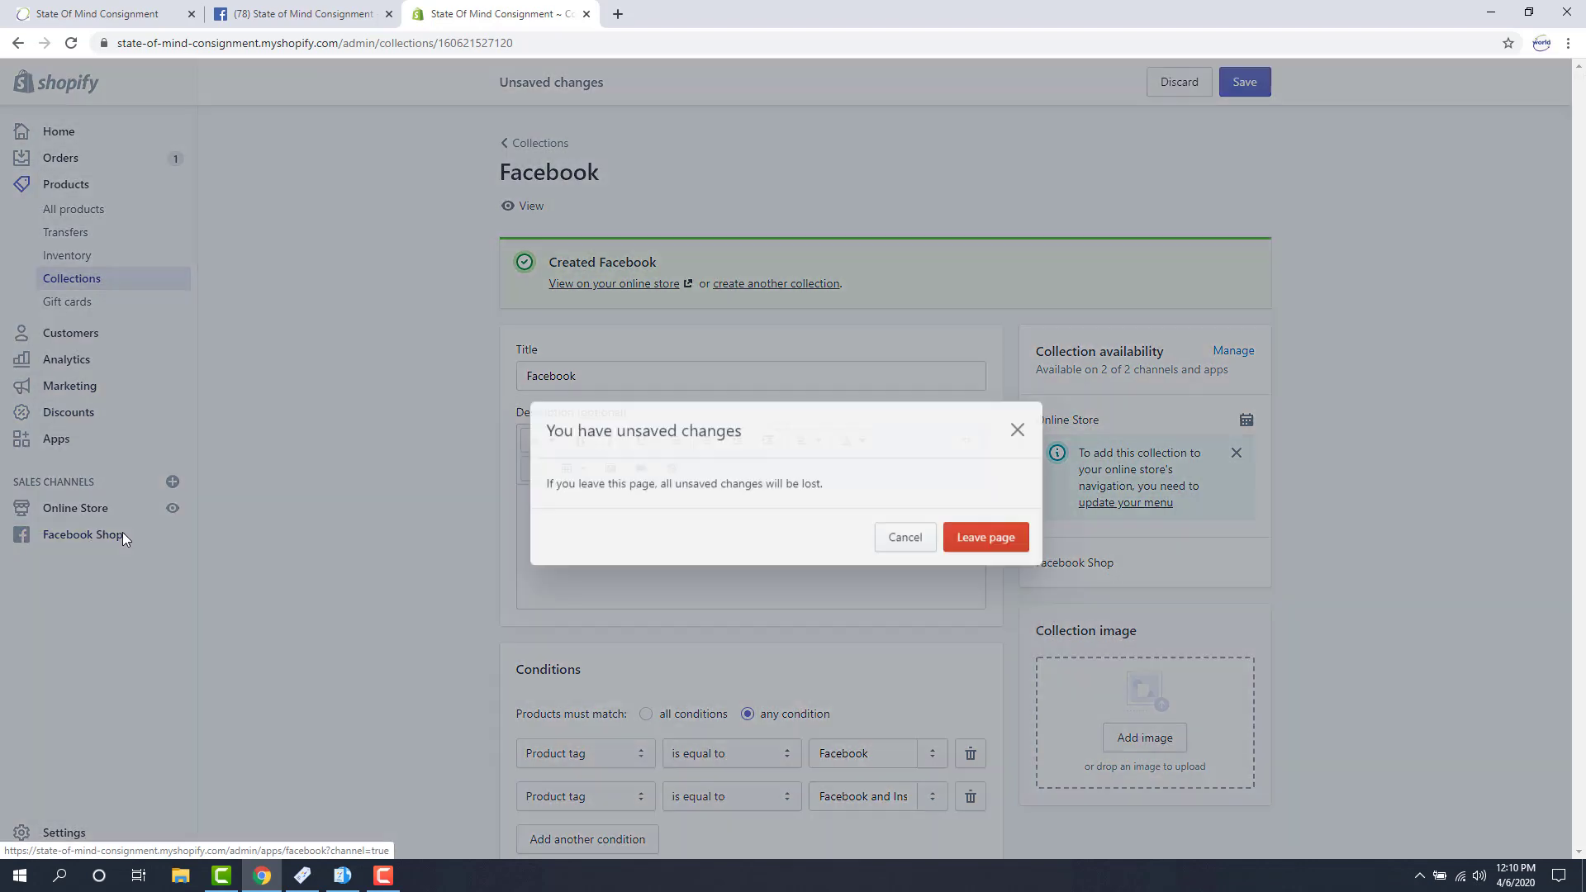
click(893, 519)
click(1244, 82)
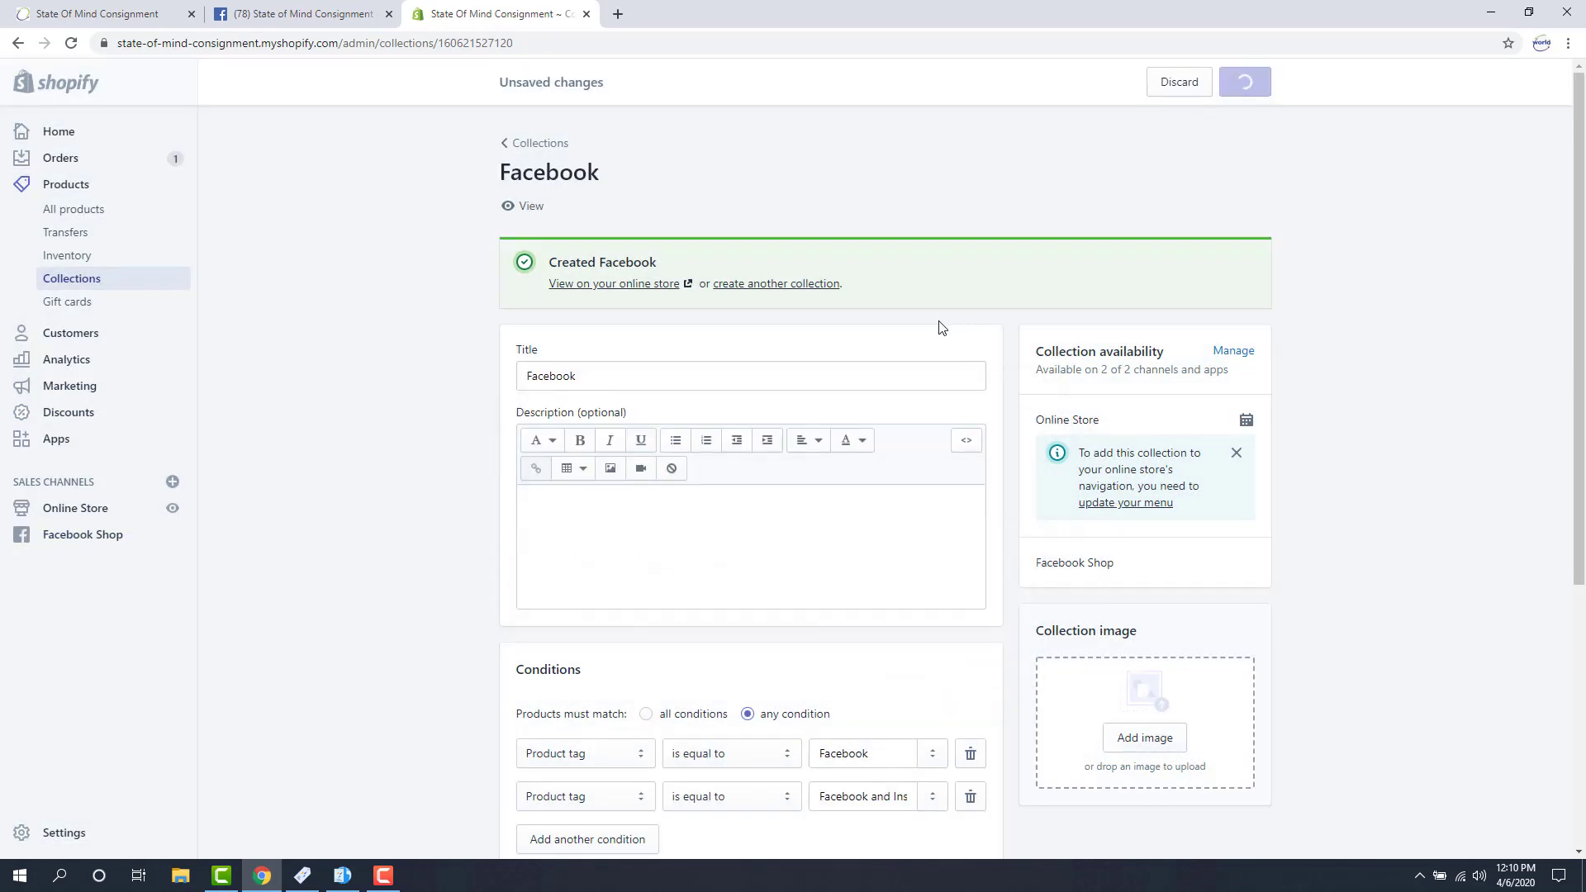
Step: Open Facebook Shop's Publishing page and look through its listed collections
scroll(611, 376, down, 2)
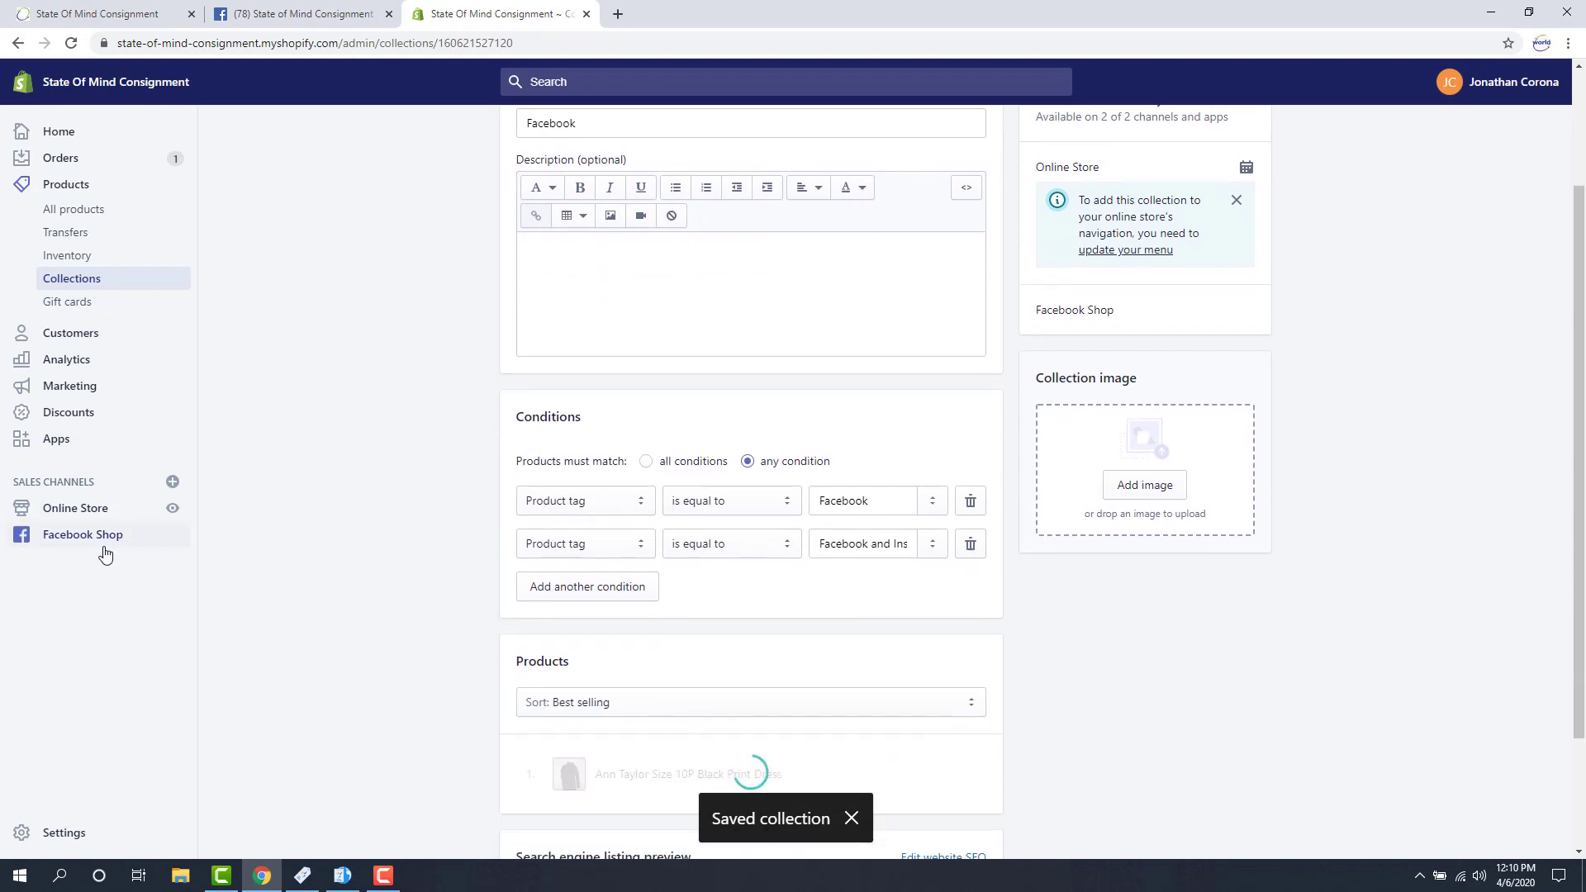
click(129, 547)
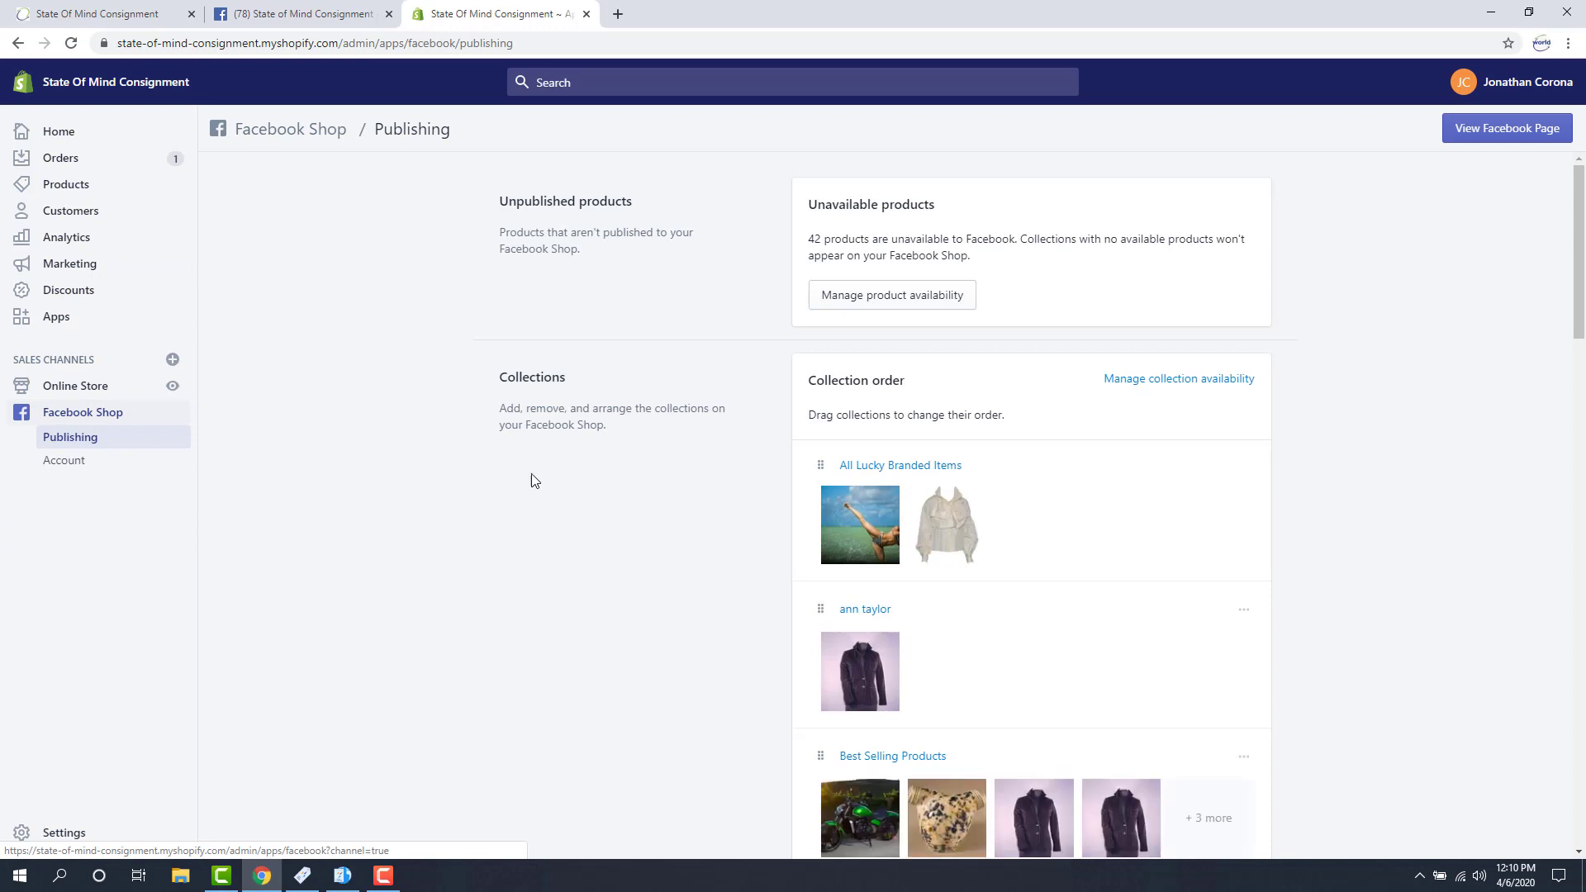
scroll(673, 460, down, 5)
scroll(709, 462, down, 7)
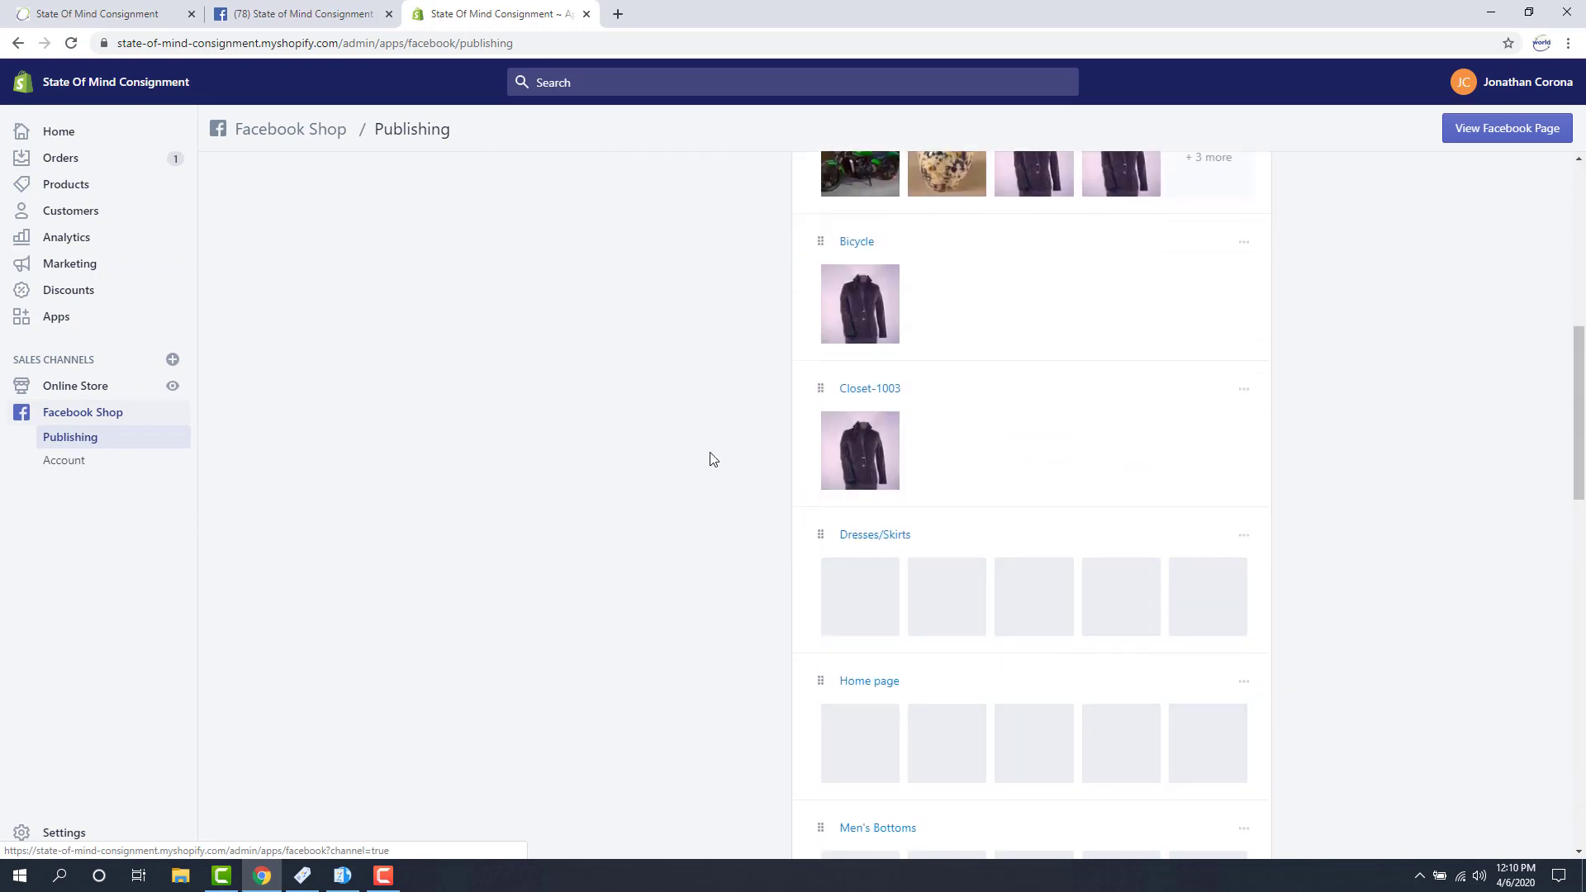
scroll(714, 471, down, 8)
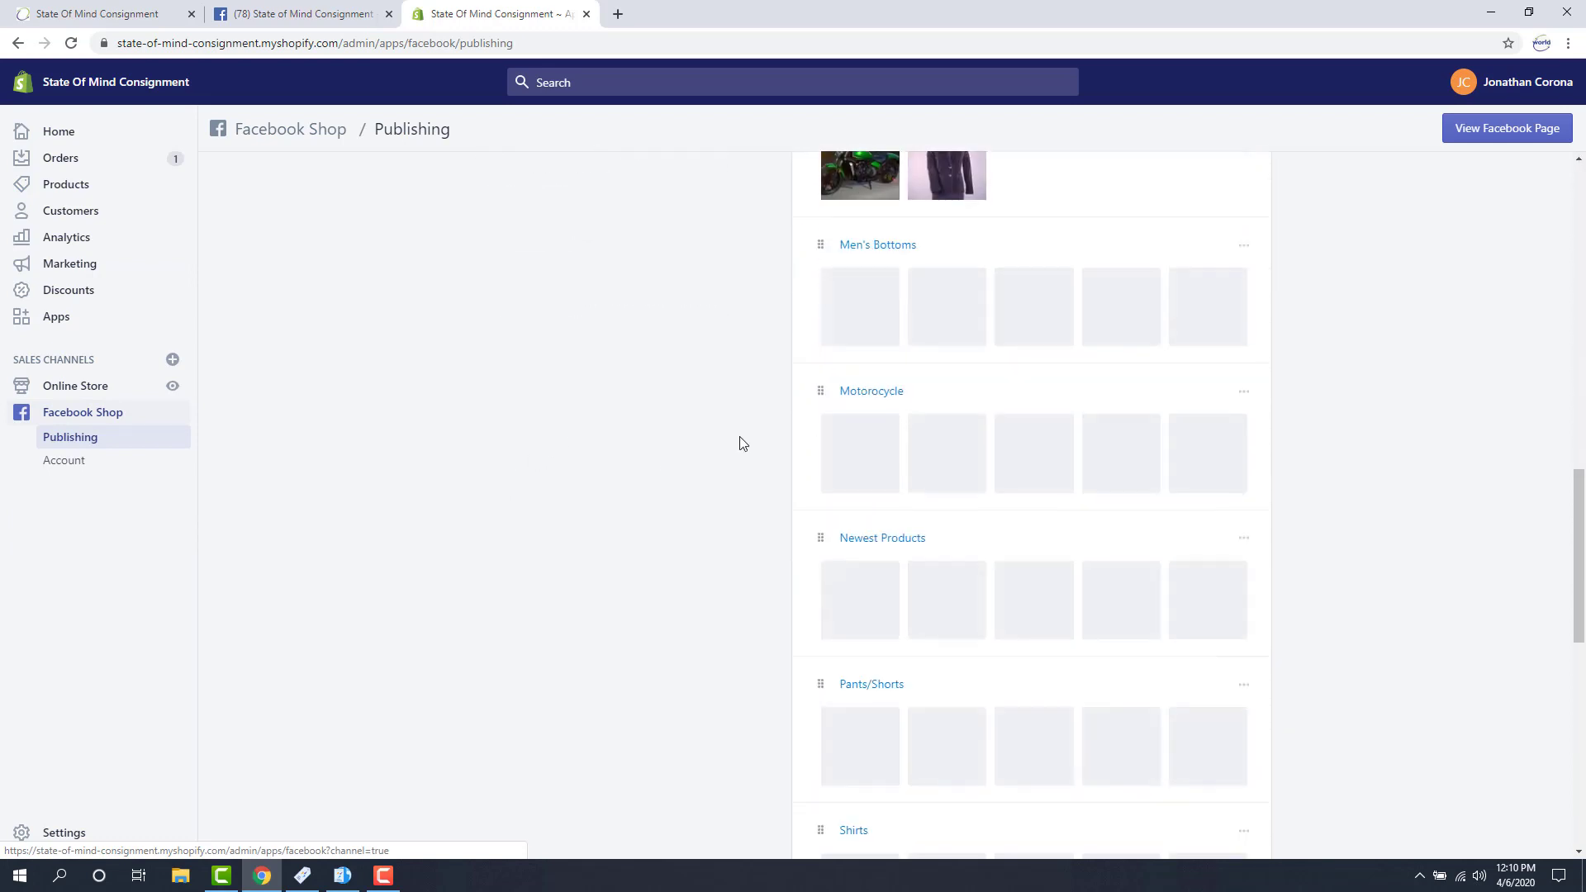
scroll(736, 431, down, 4)
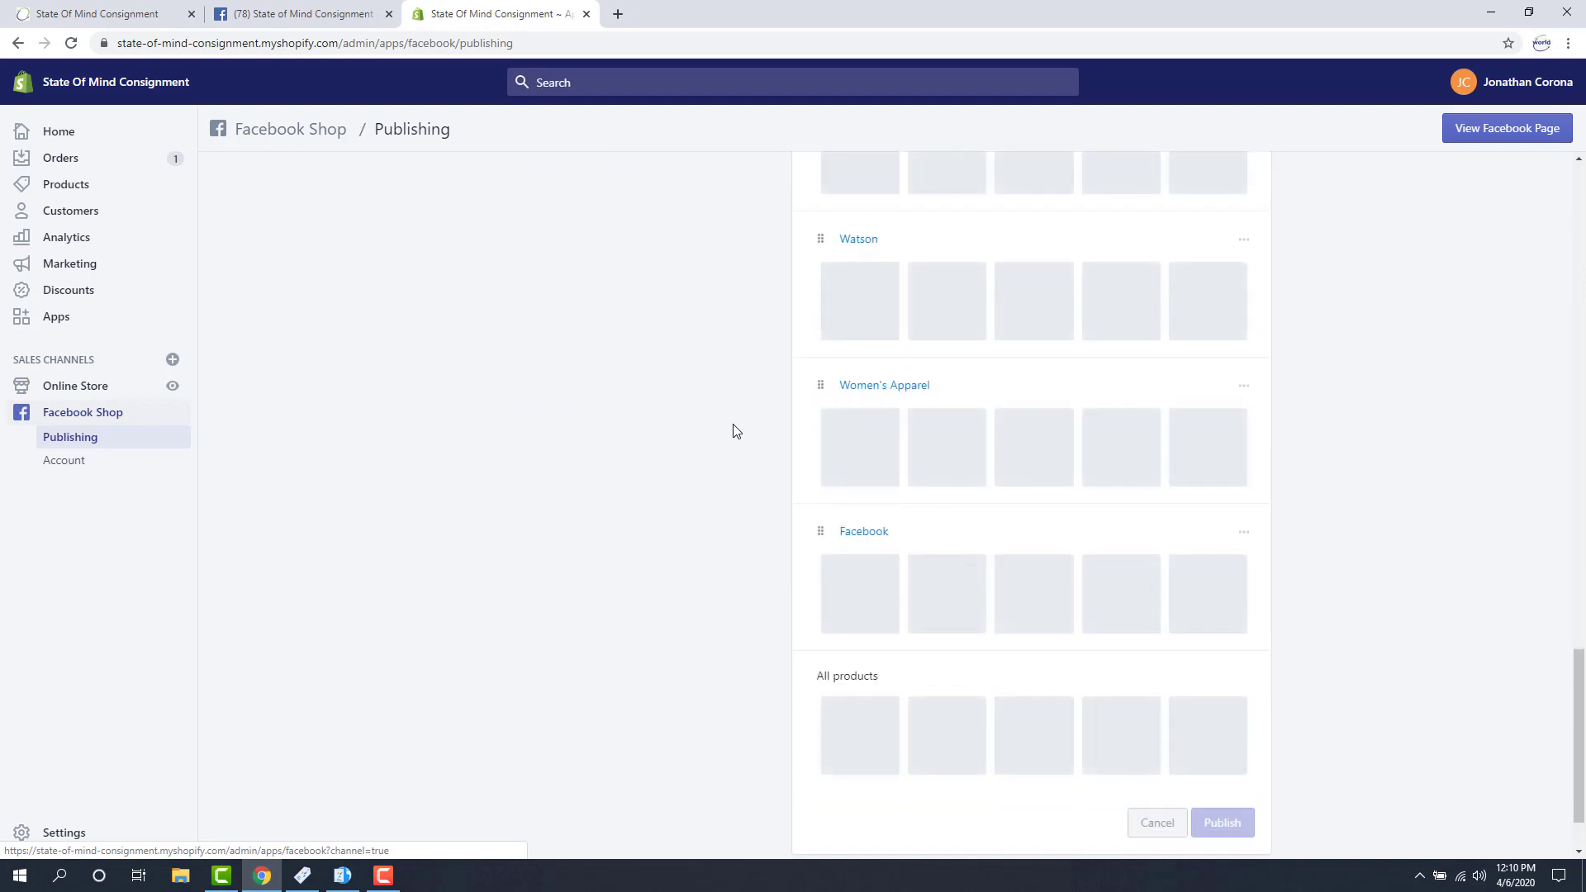
scroll(752, 494, down, 1)
scroll(898, 479, up, 14)
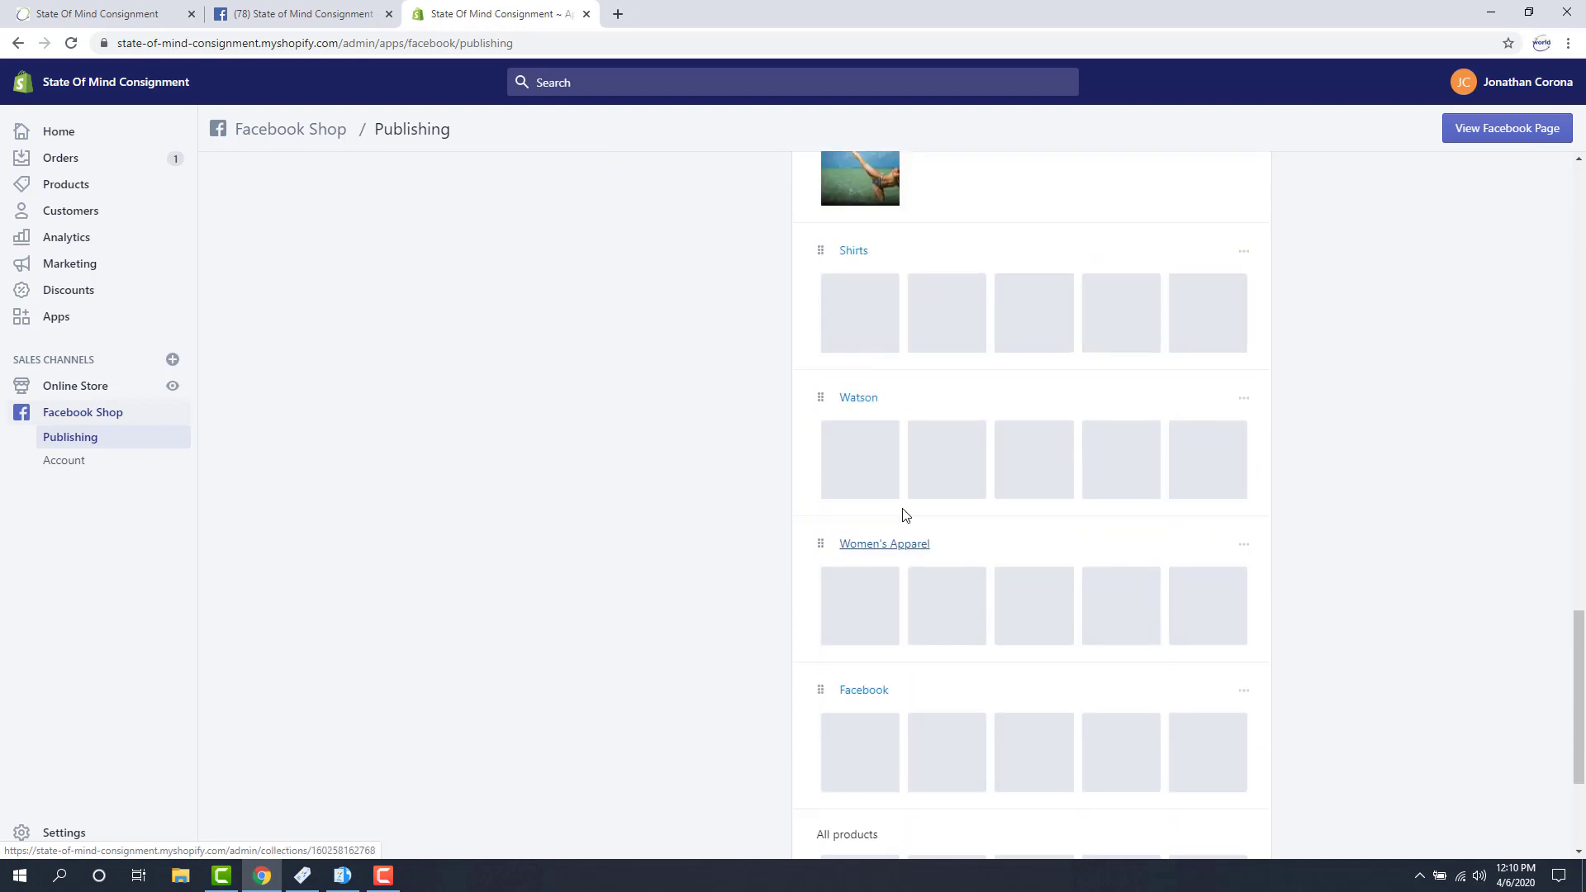
scroll(893, 489, up, 11)
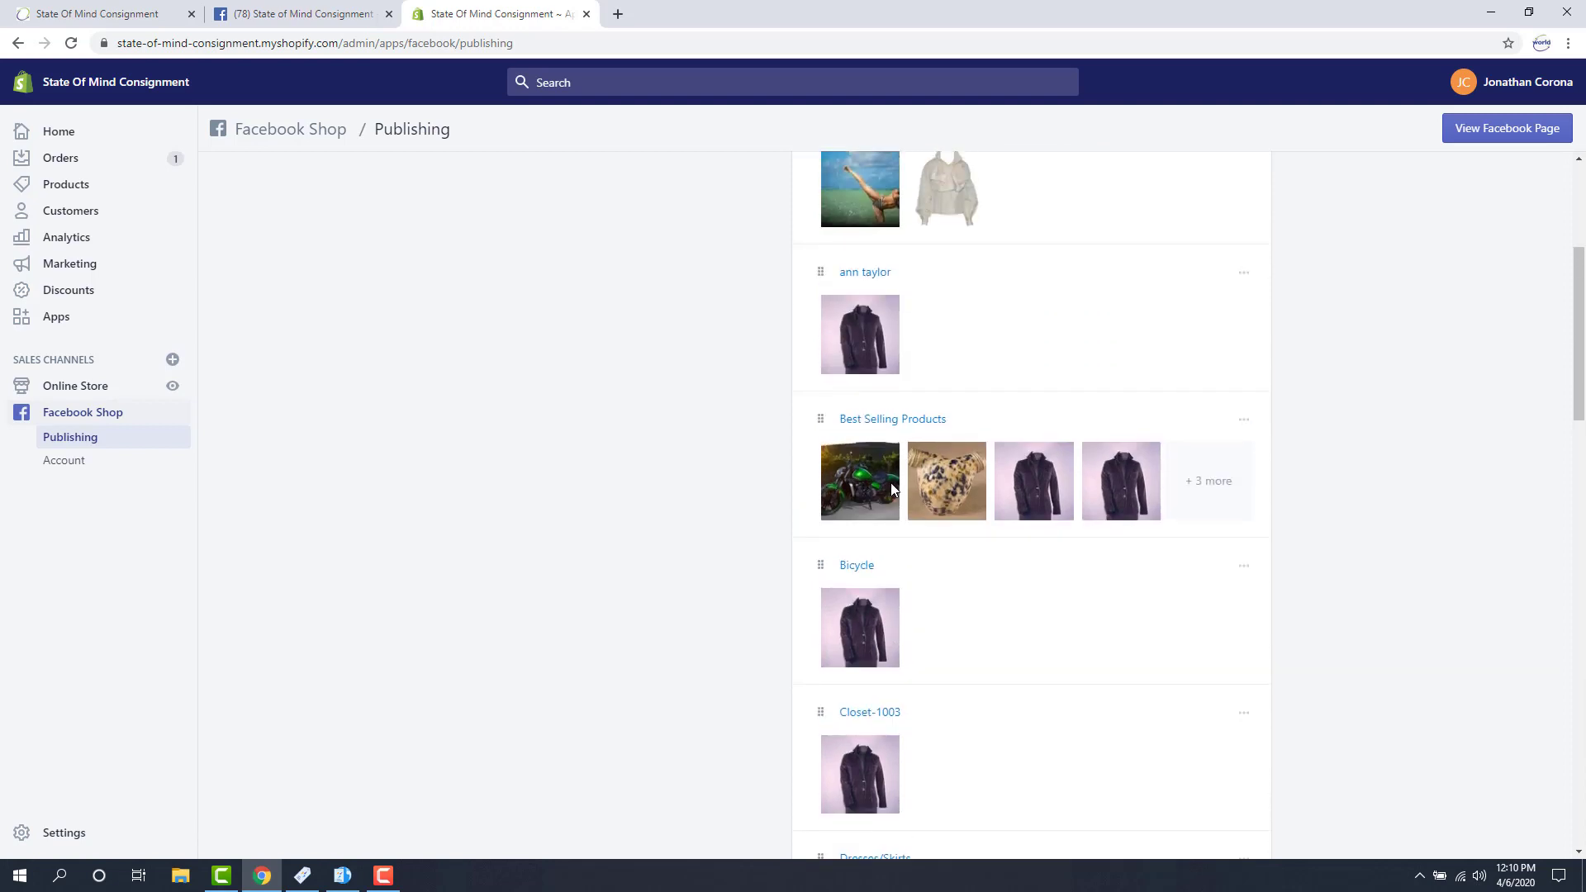
scroll(890, 483, up, 2)
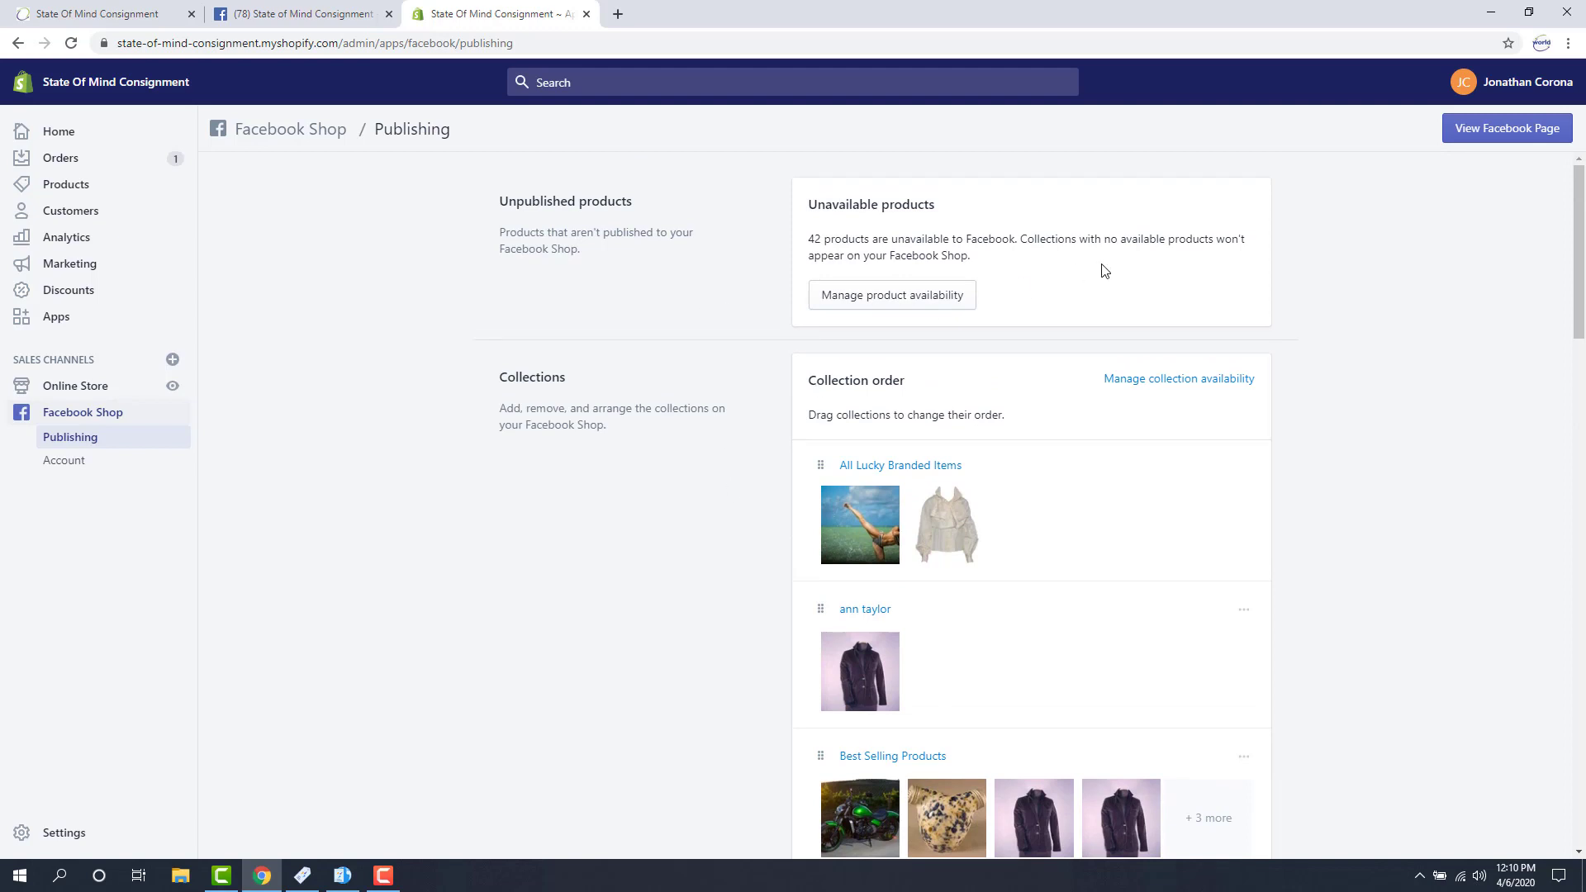
Step: Untick Facebook Shop for All Lucky Branded Items through Mens Tops, keeping only Facebook, and save
click(1187, 385)
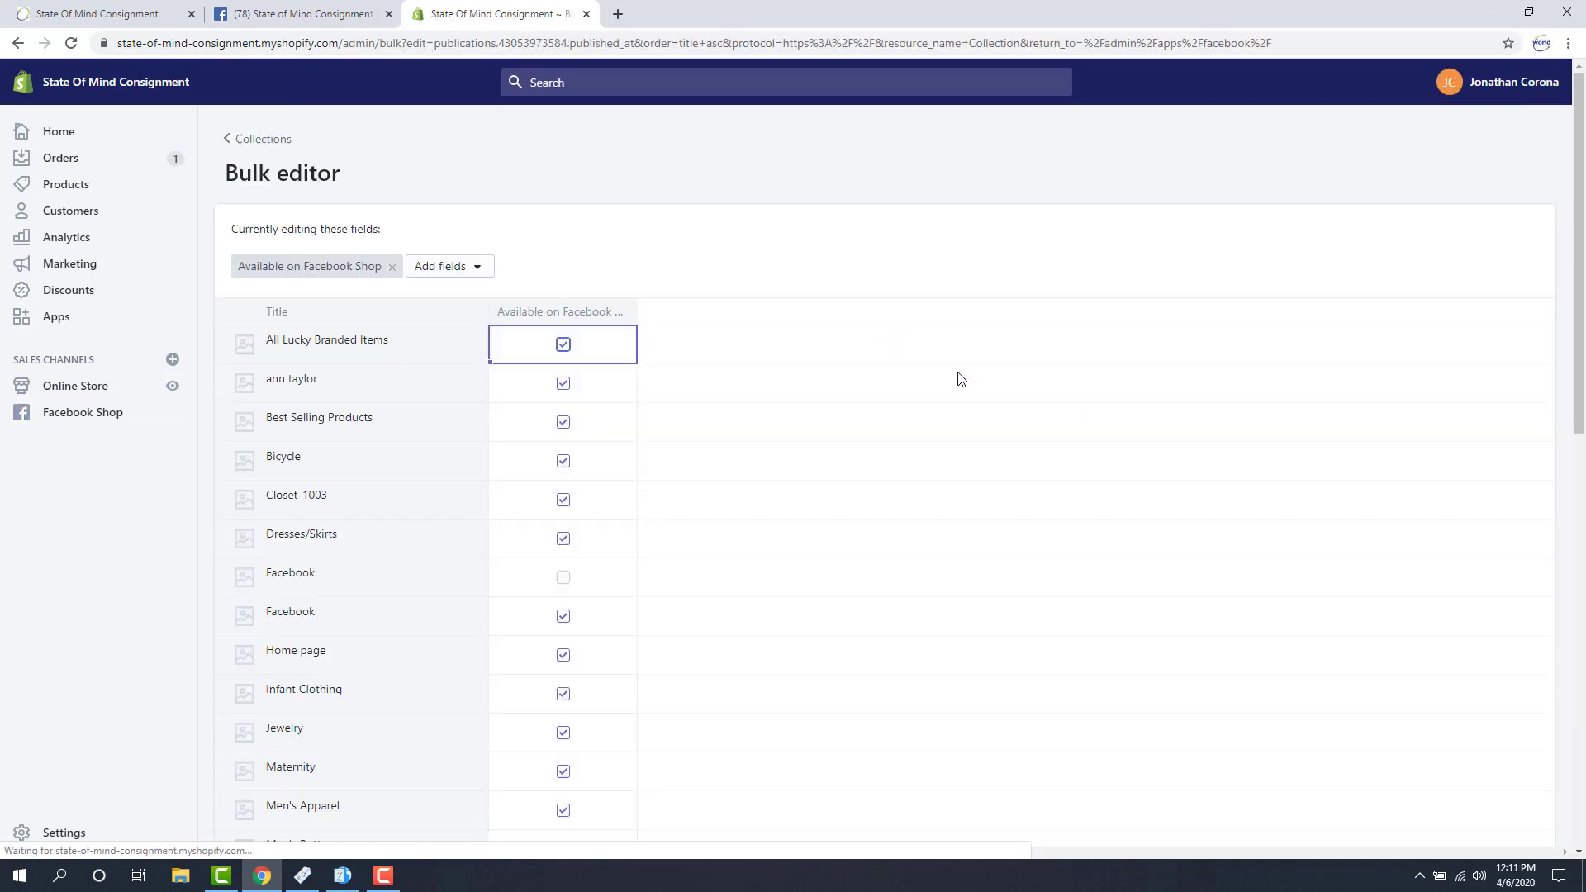
scroll(588, 372, down, 1)
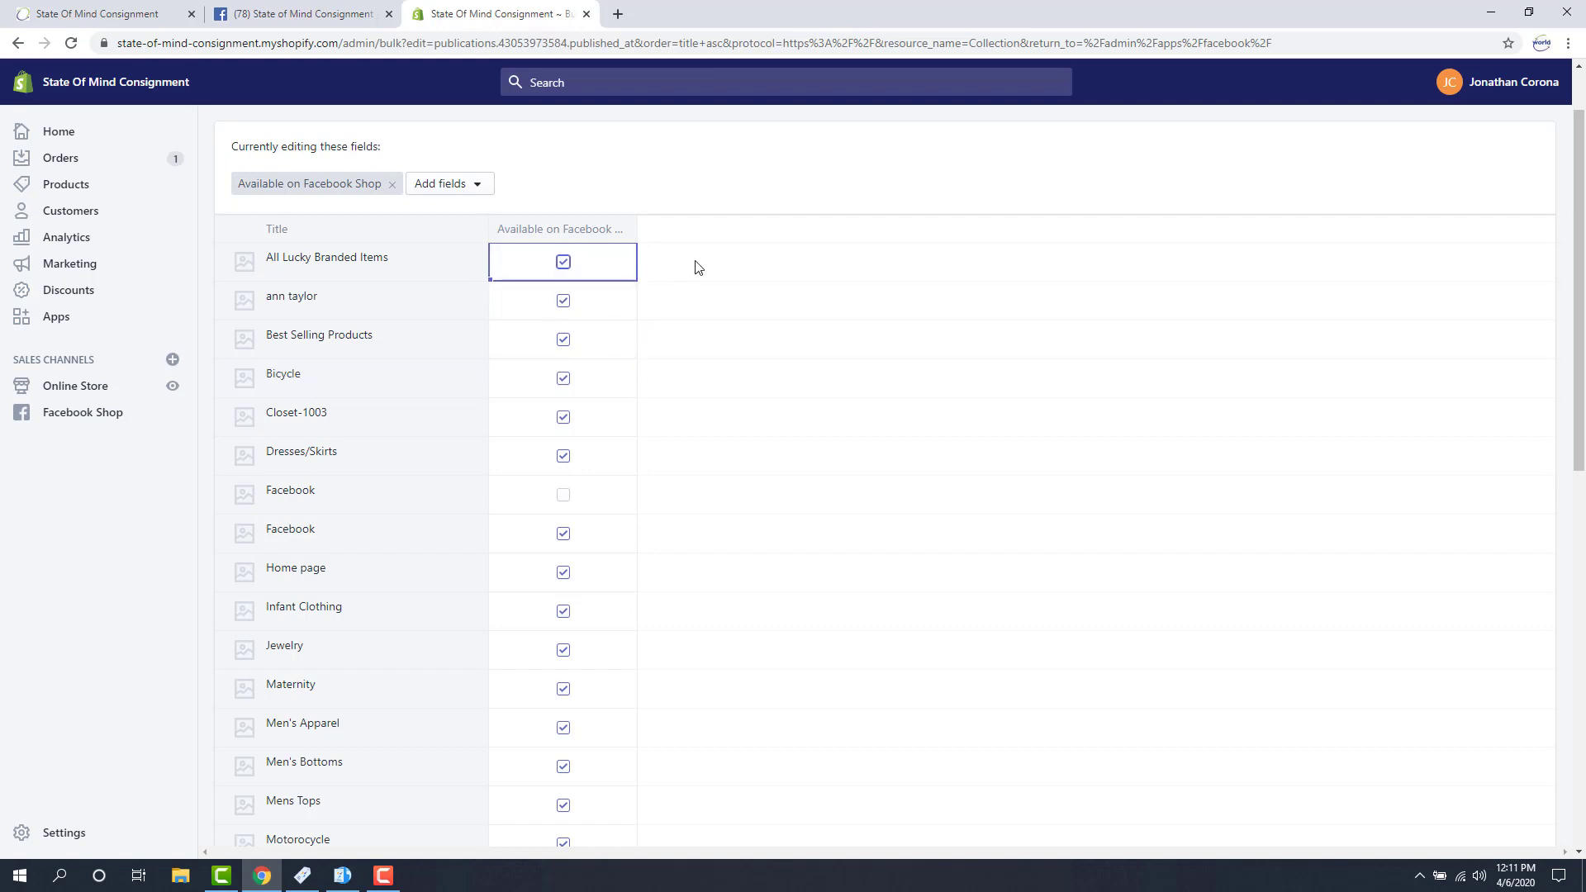
key(space)
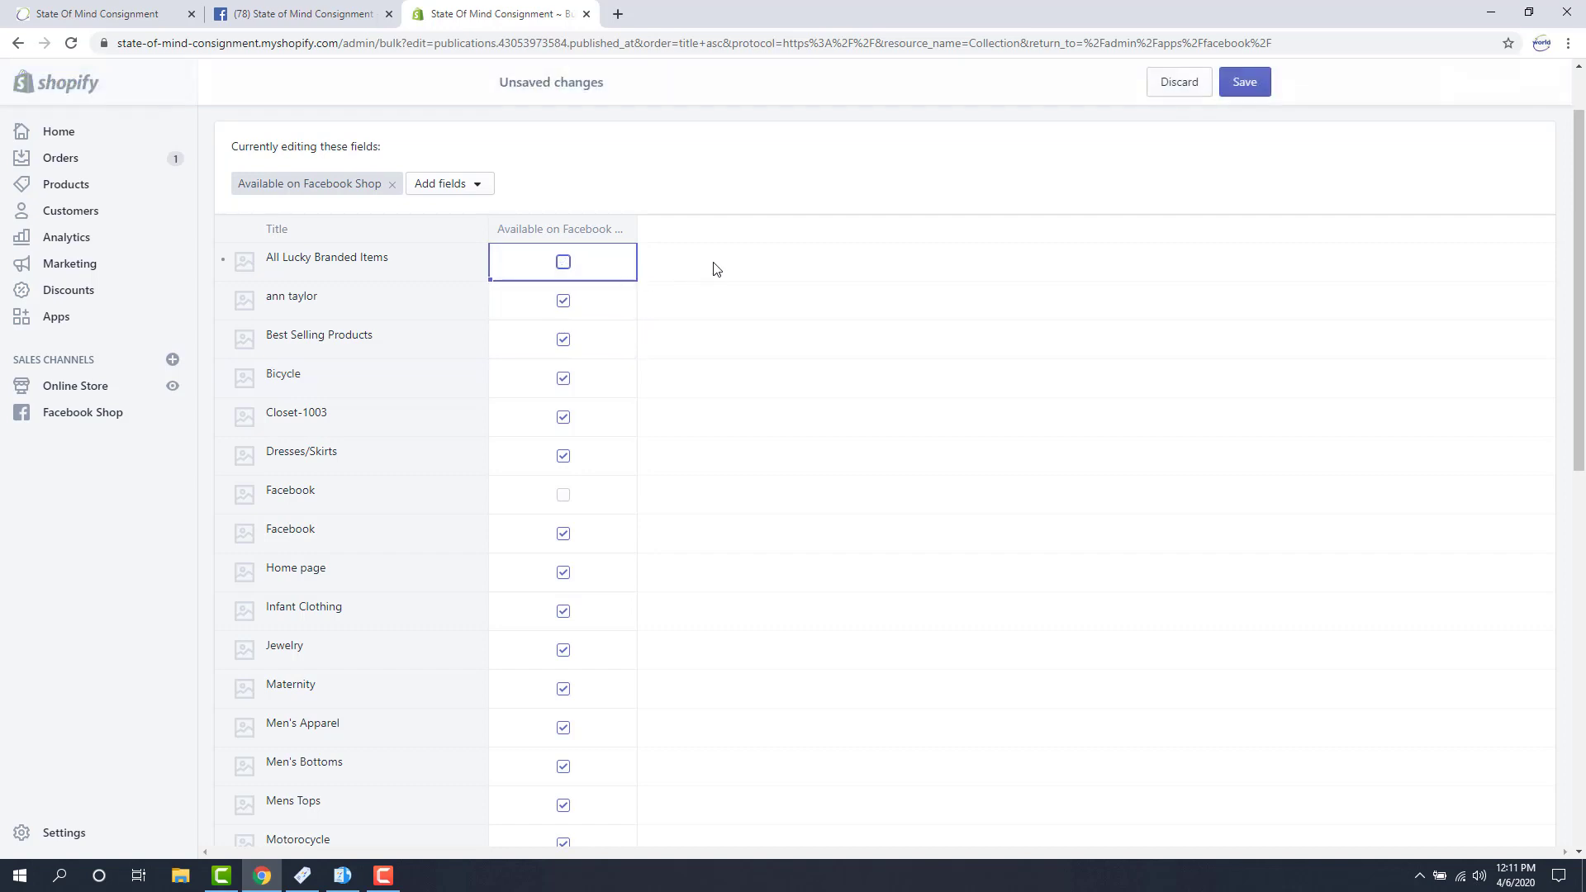
key(Down)
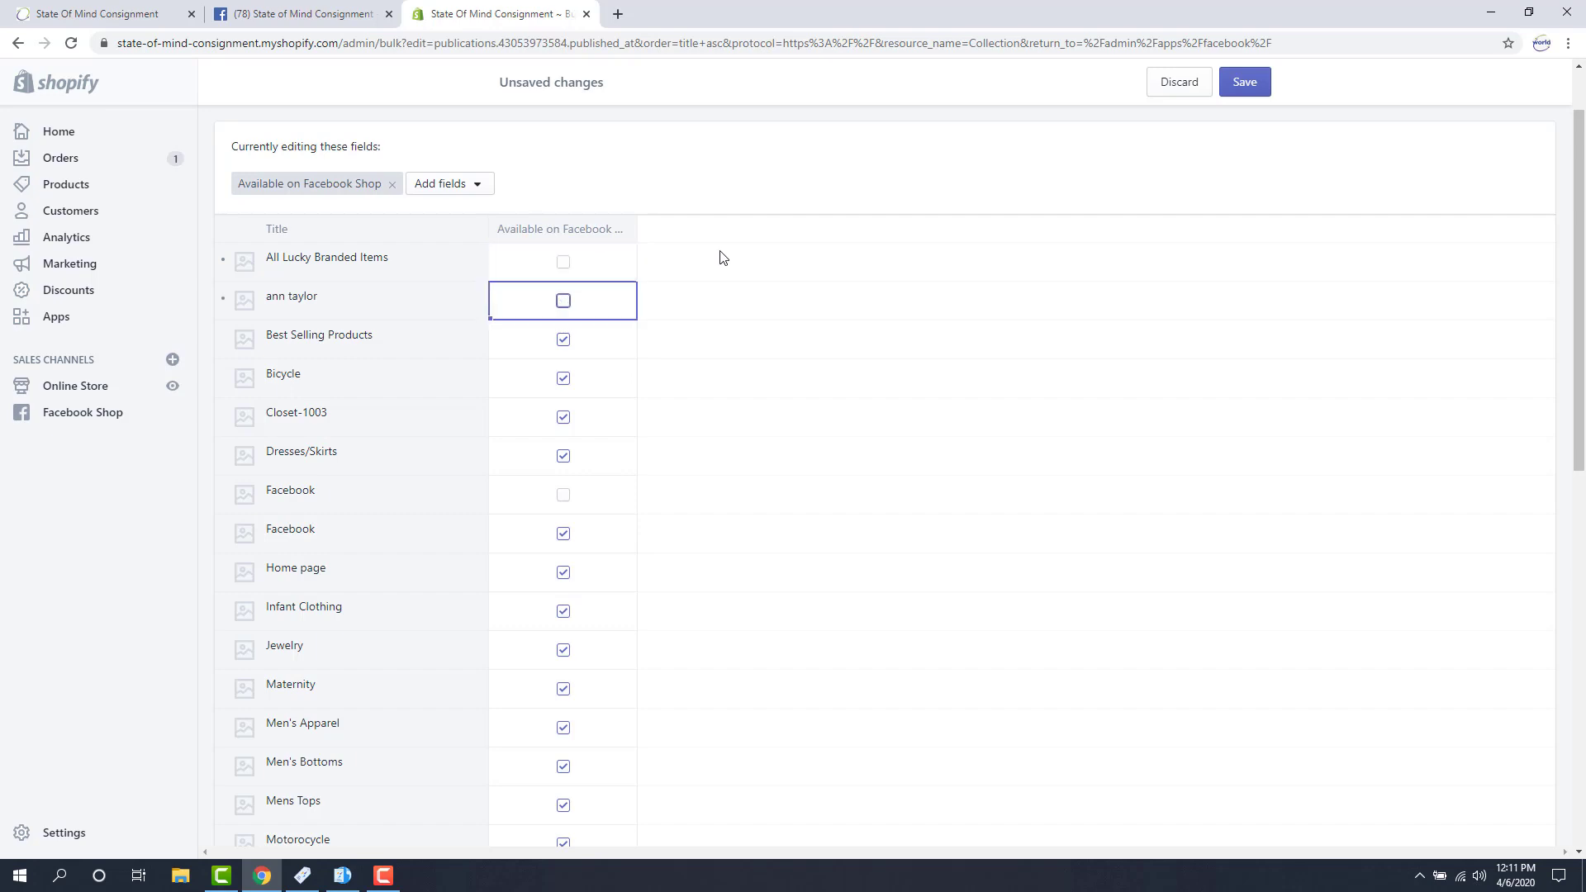
key(Down)
key(space)
key(Down)
key(Down)
key(space)
key(Down)
key(Down)
key(Down)
key(Down)
key(space)
key(Down)
key(space)
key(Down)
key(space)
key(Down)
key(space)
key(Down)
key(space)
key(Down)
key(space)
key(Down)
key(space)
key(Down)
key(ctrl+Down)
scroll(916, 166, up, 15)
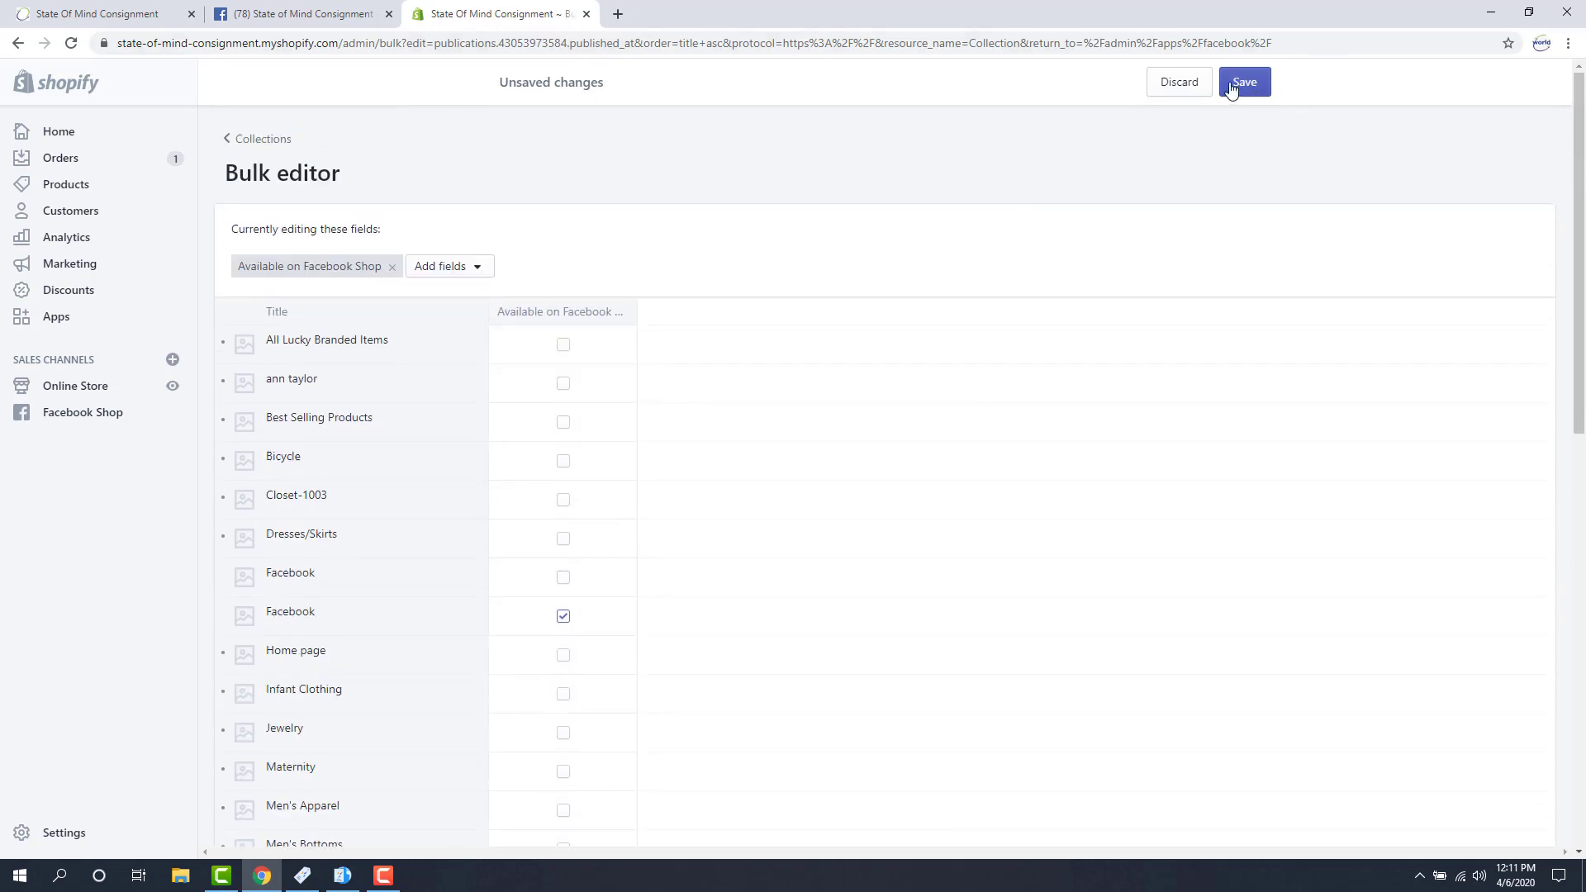
click(1243, 82)
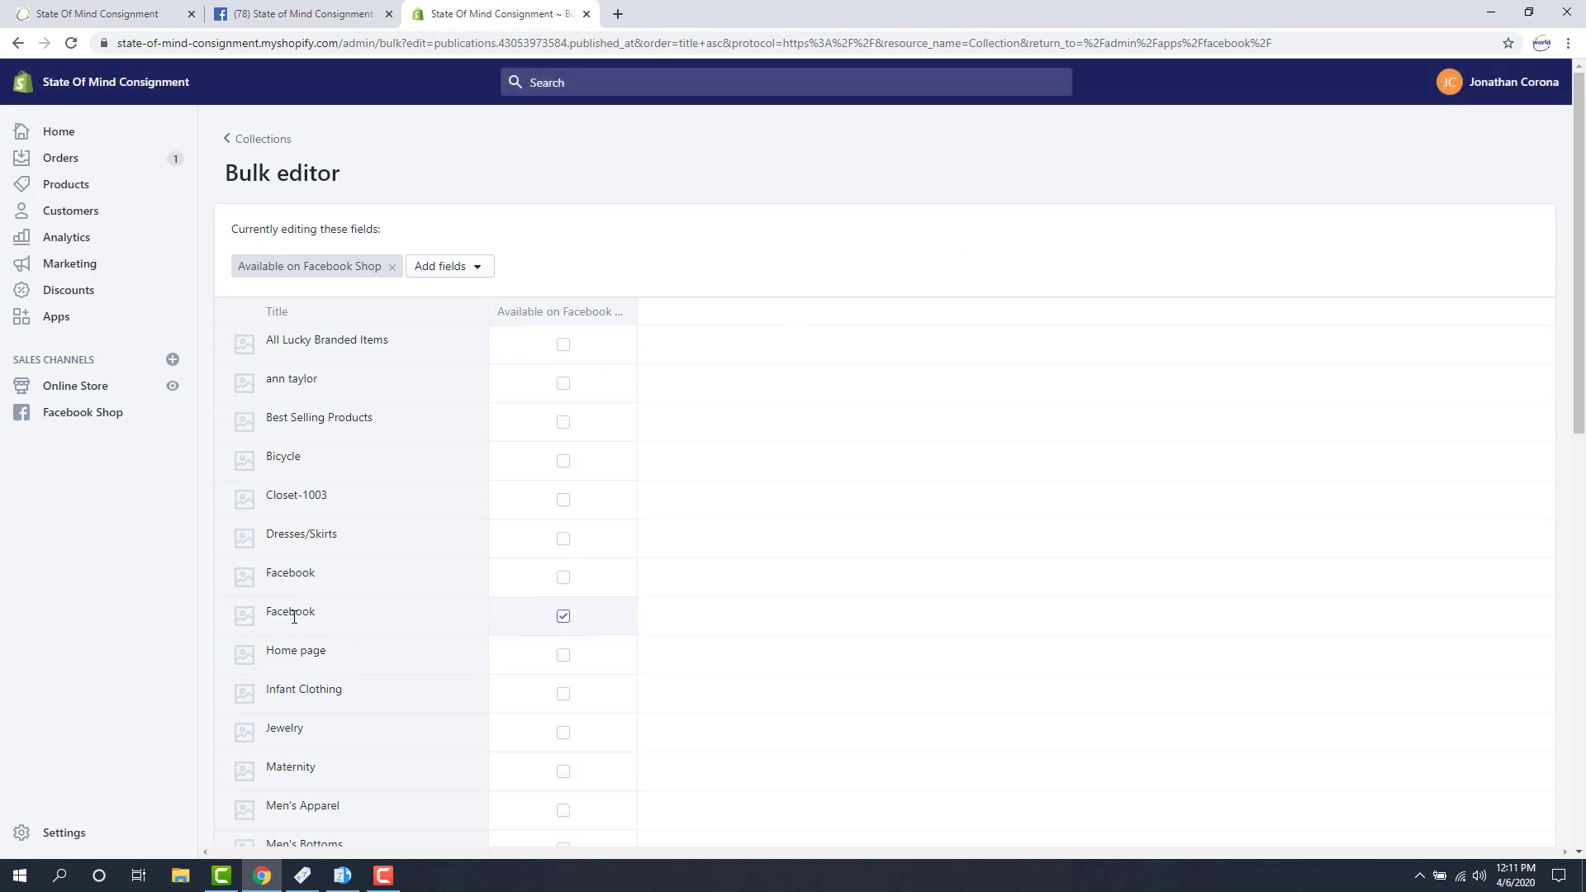
Step: On the Facebook page, open See more > Shop and view the $51.00 Lucky Size 5 Shirt
click(314, 14)
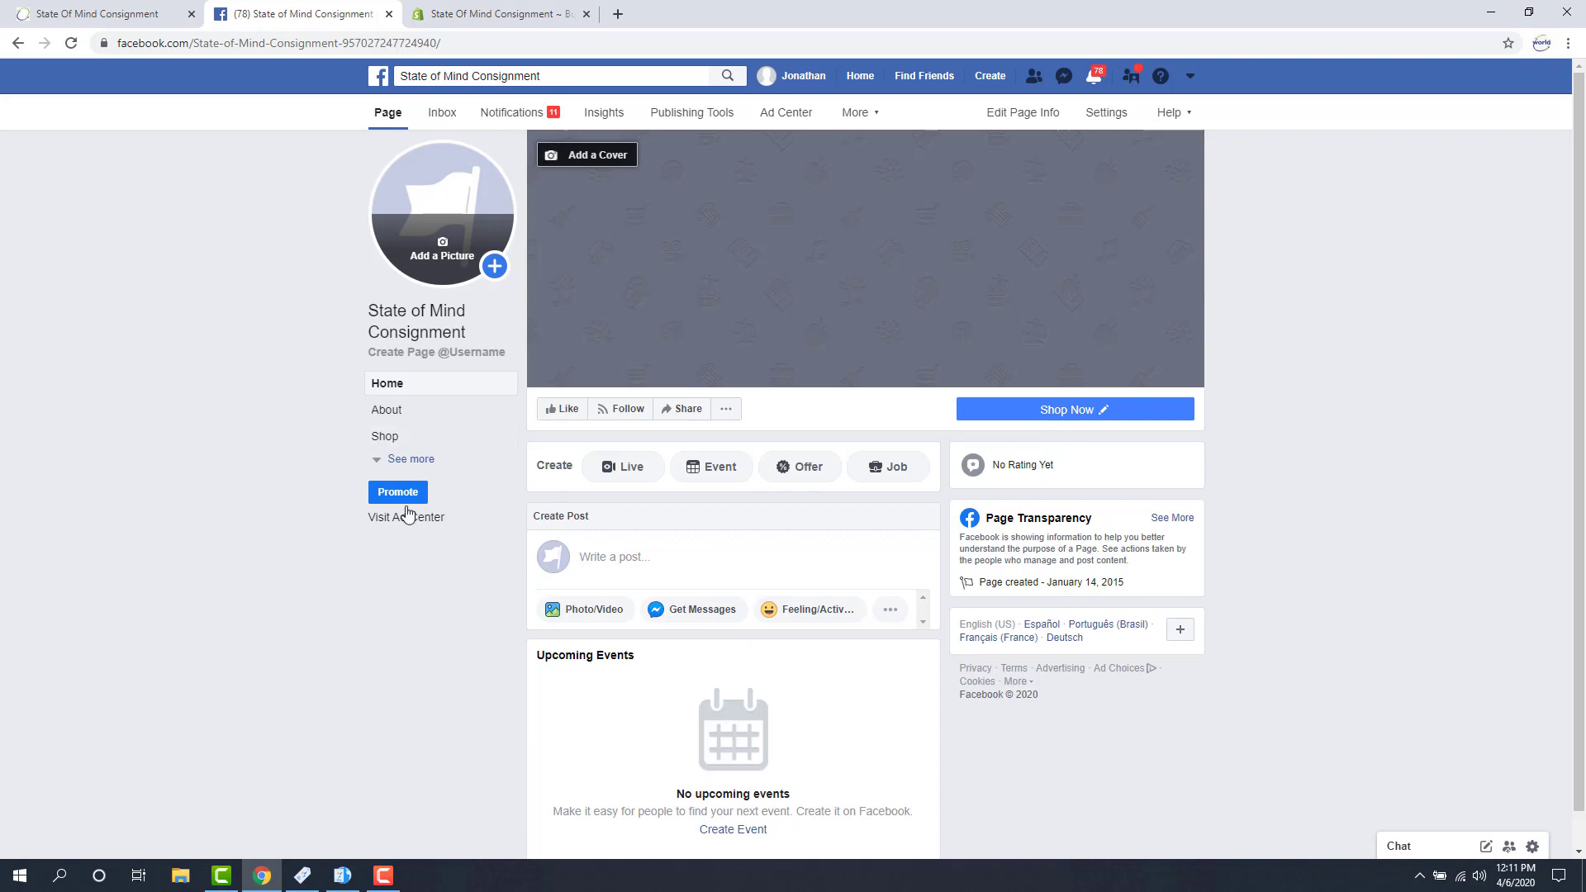
click(408, 461)
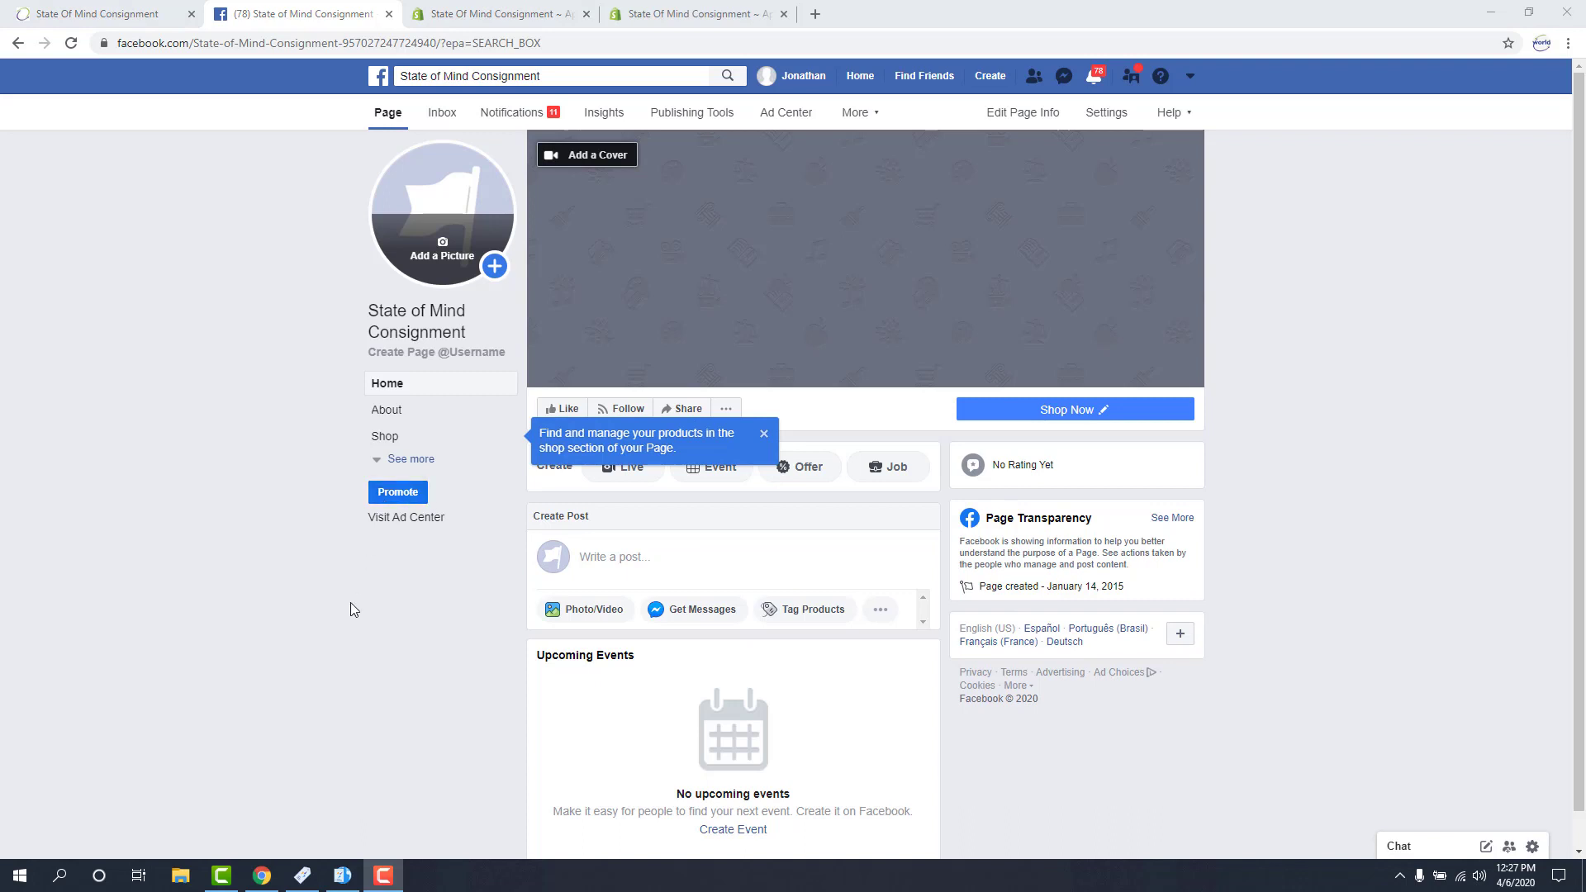
click(384, 437)
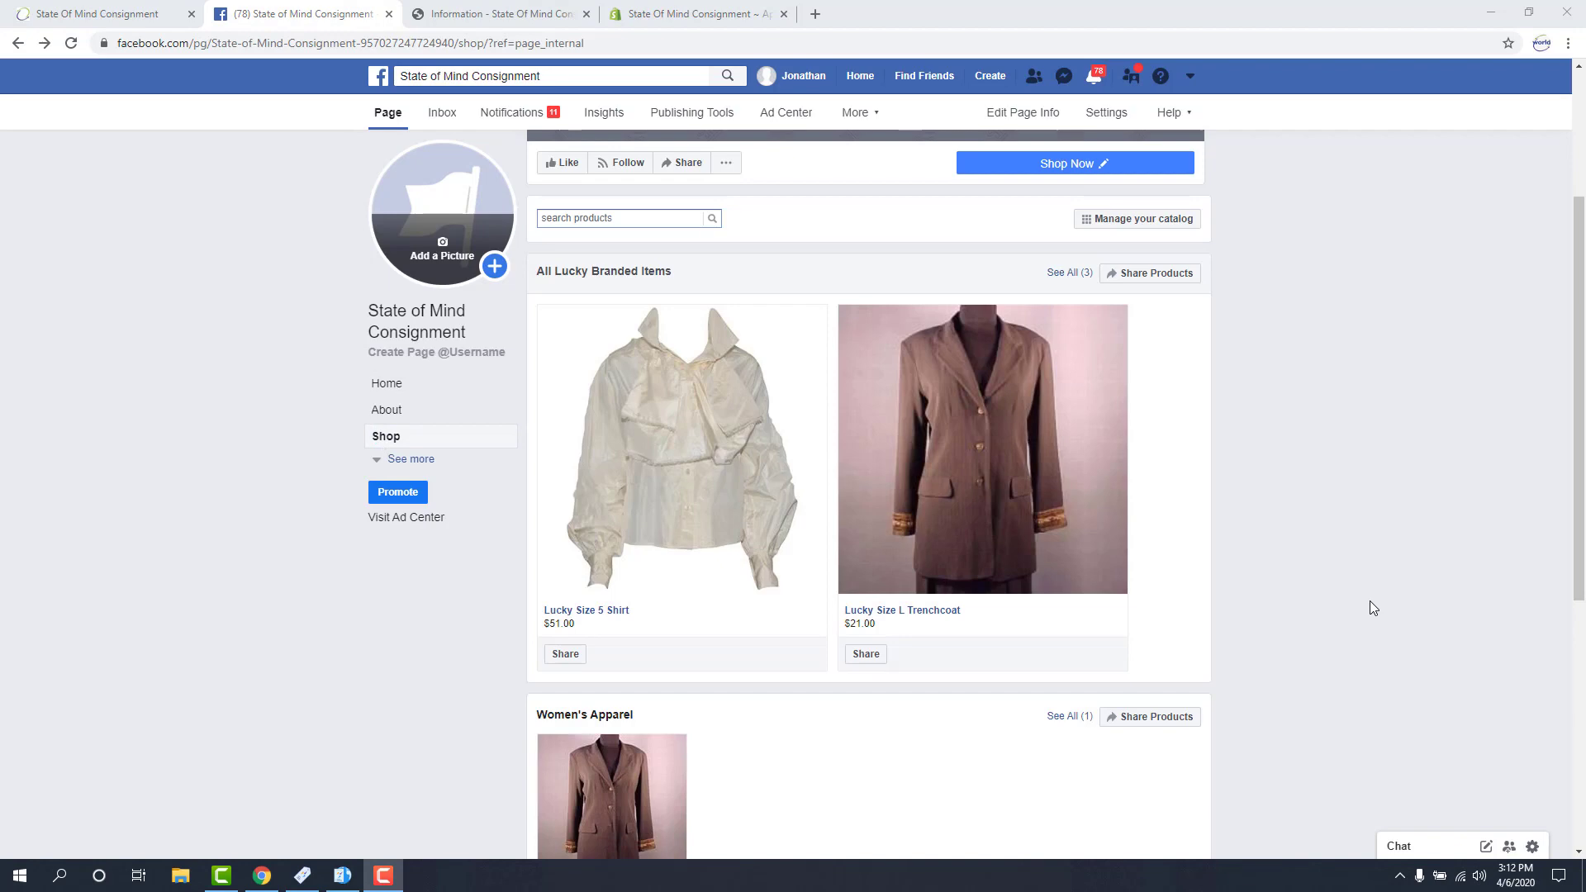
click(686, 476)
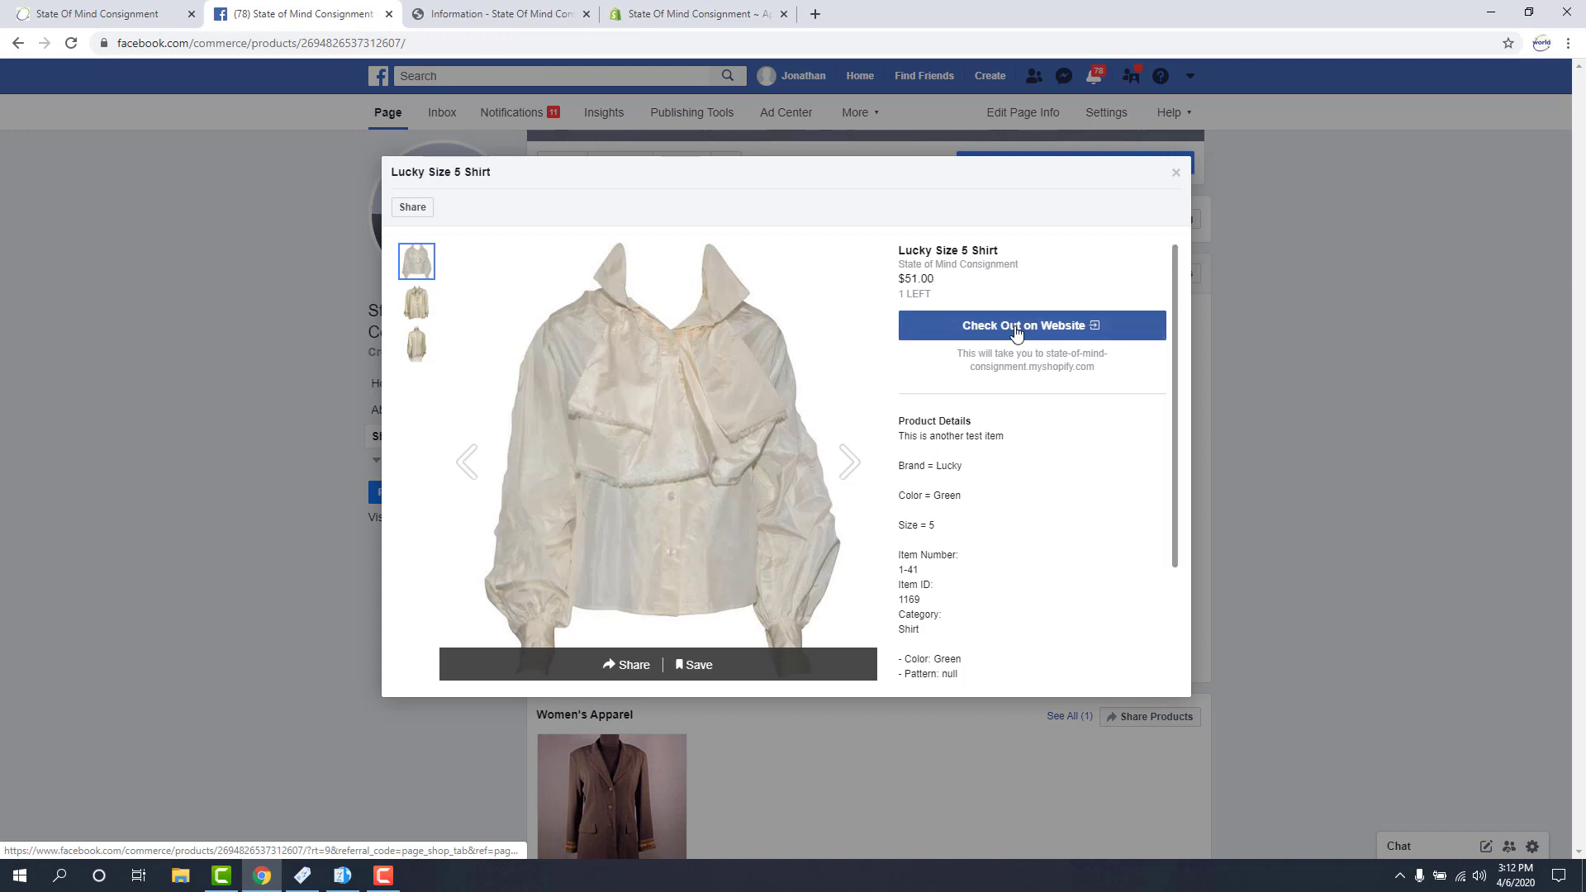